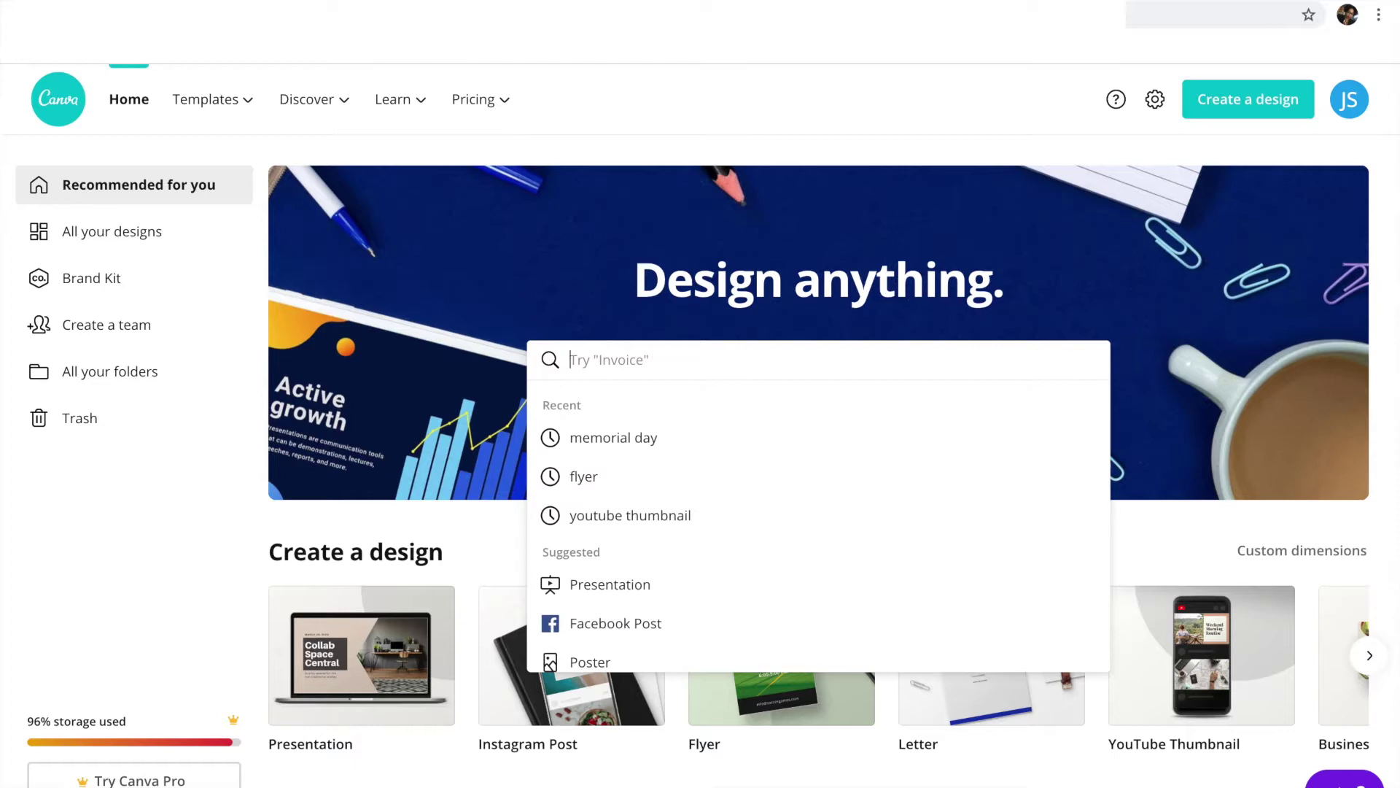
Start a new design with custom dimensions of 1080 px wide by 1080 px high.
click(665, 106)
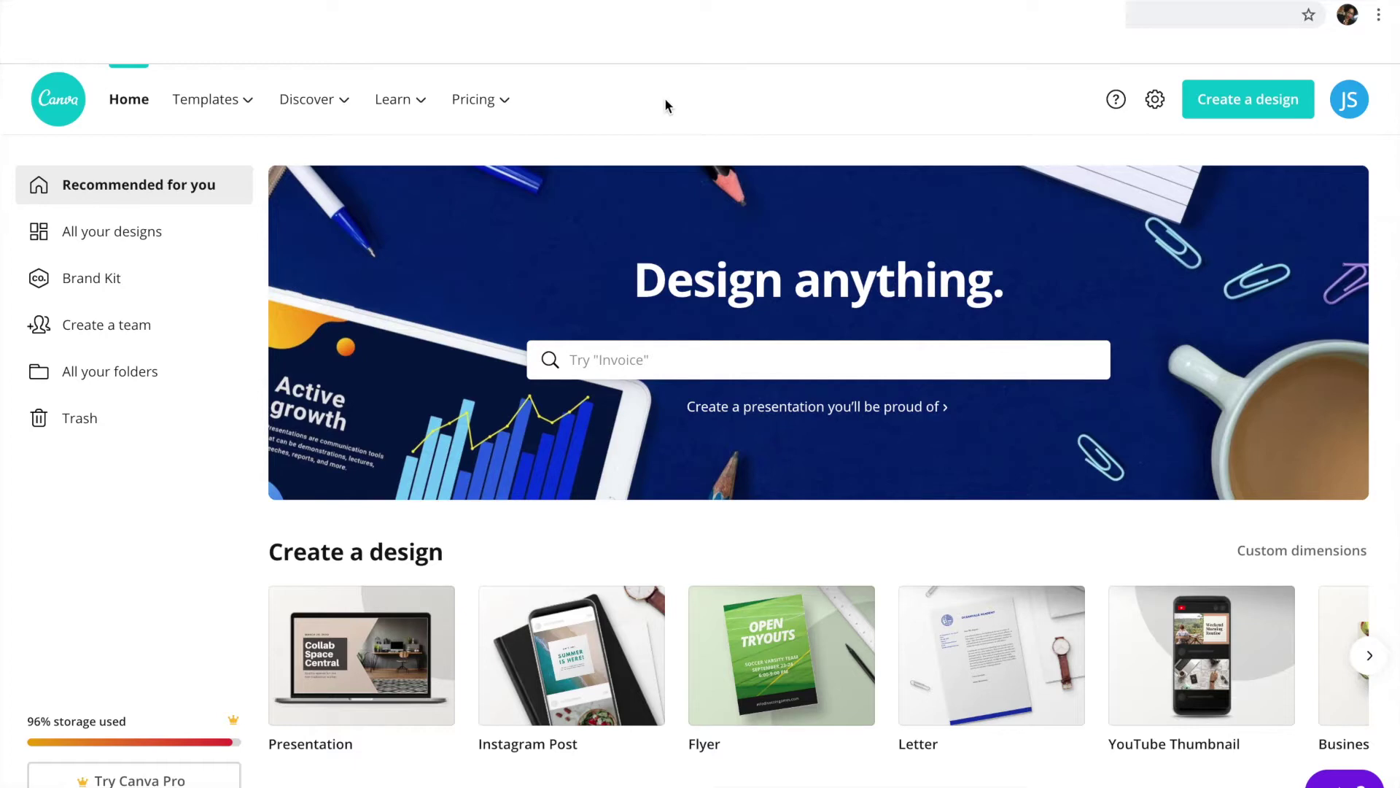
click(1248, 99)
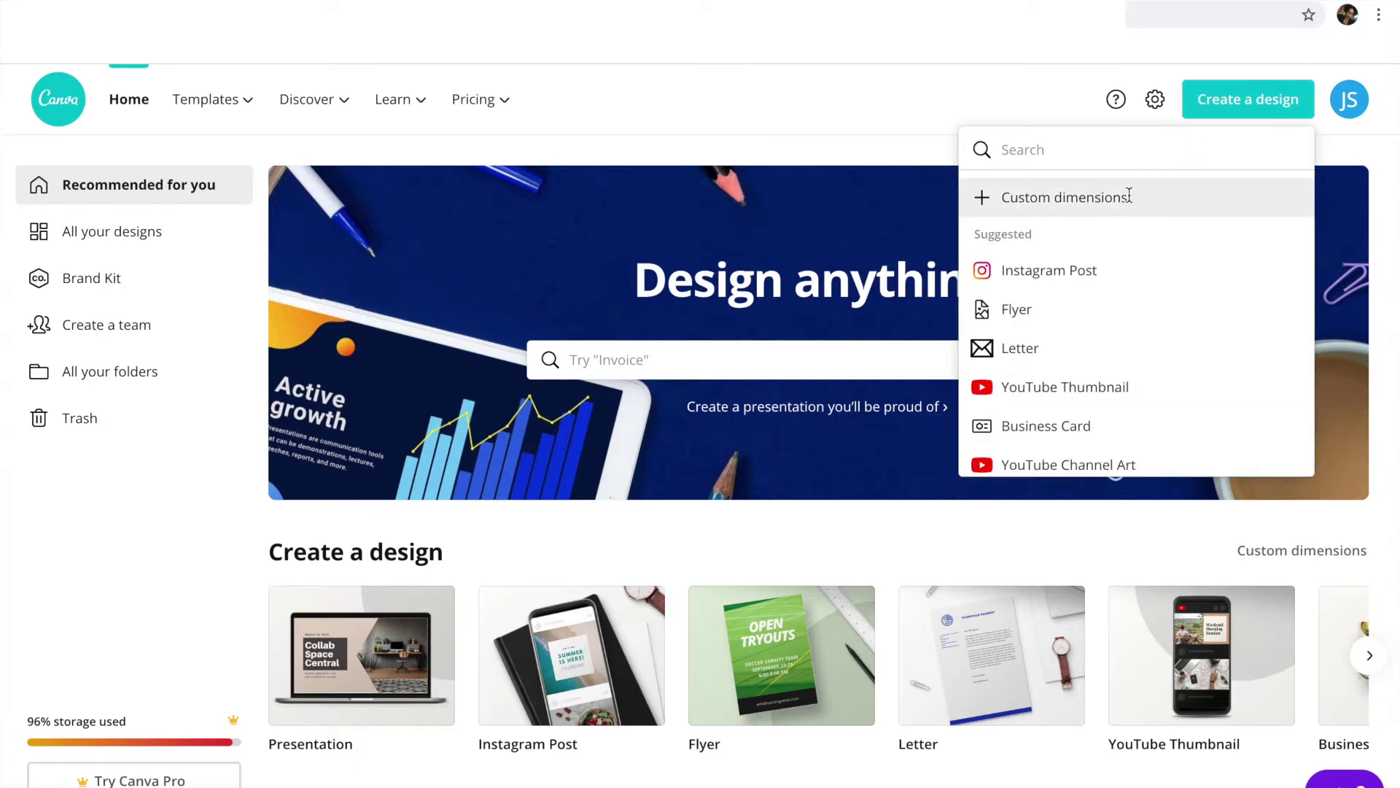
click(1041, 197)
text(1080)
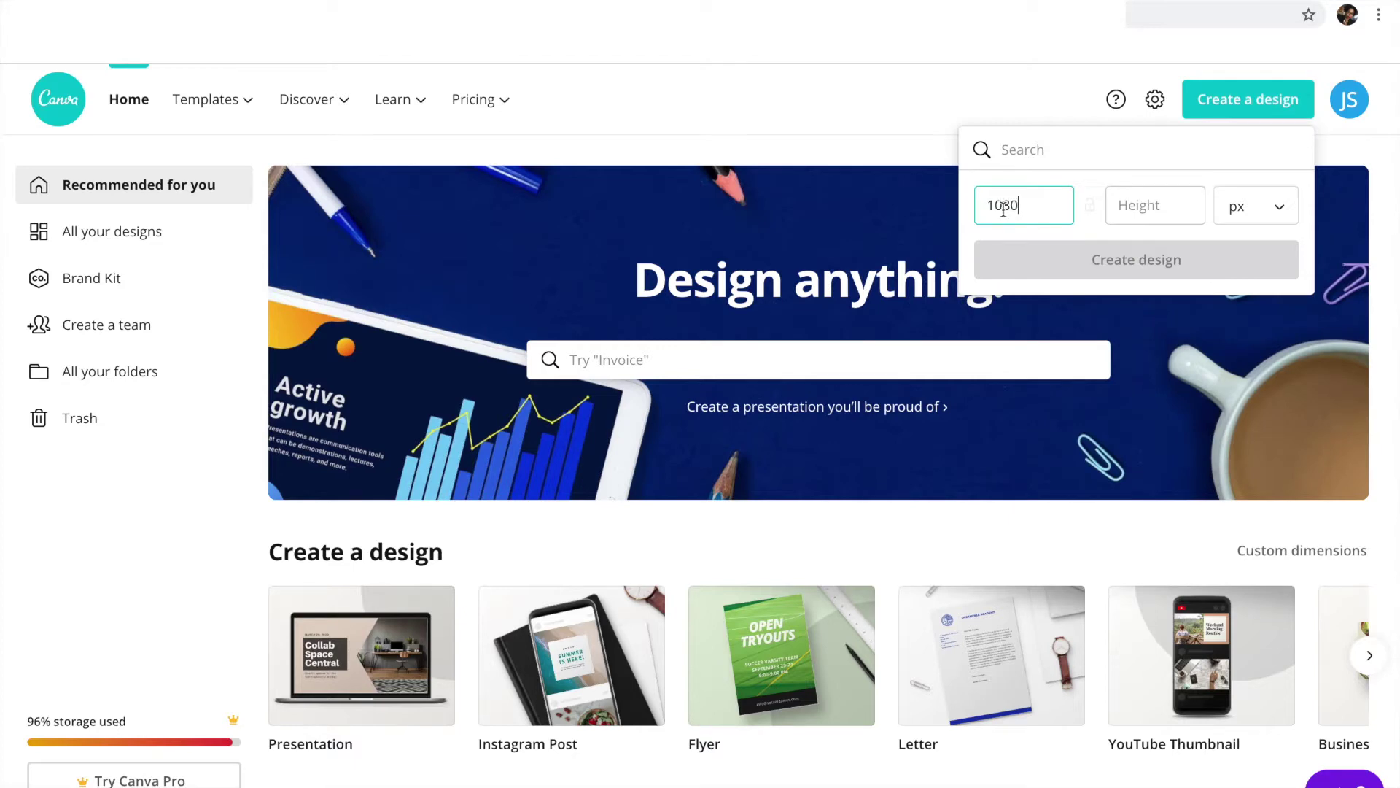
click(1117, 208)
text(108)
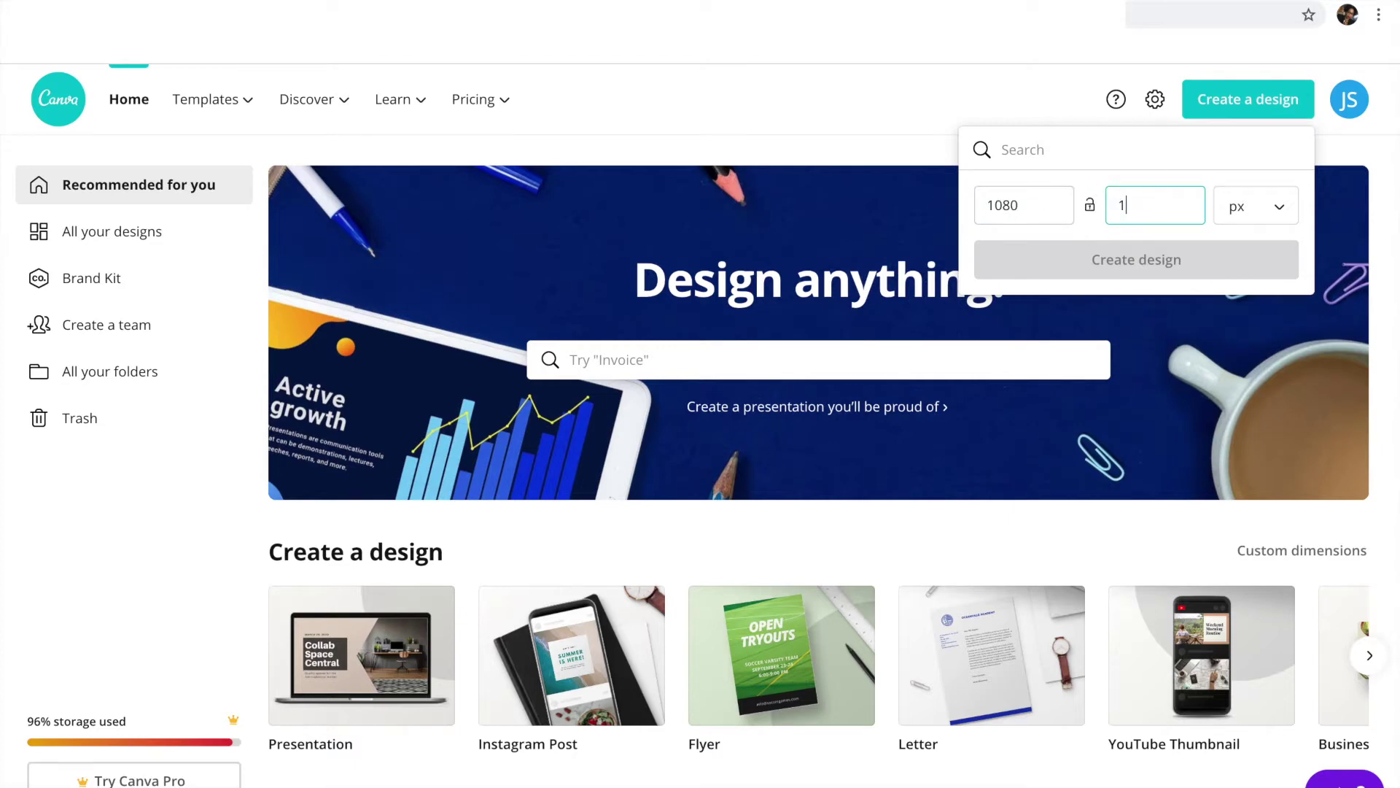
text(0)
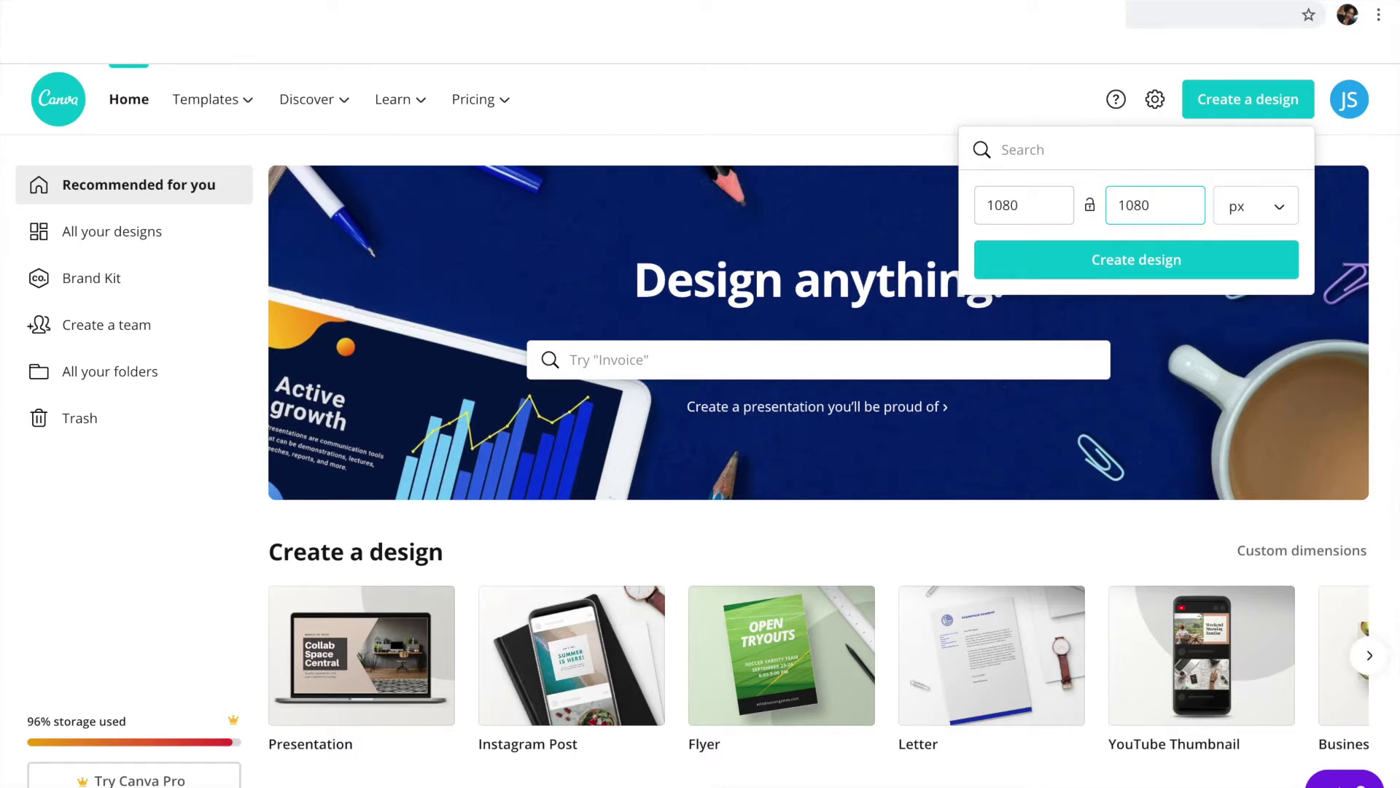
Change the custom height to 1350 px and create the design.
key(BackSpace)
key(BackSpace)
key(BackSpace)
key(BackSpace)
text(1350)
click(1167, 264)
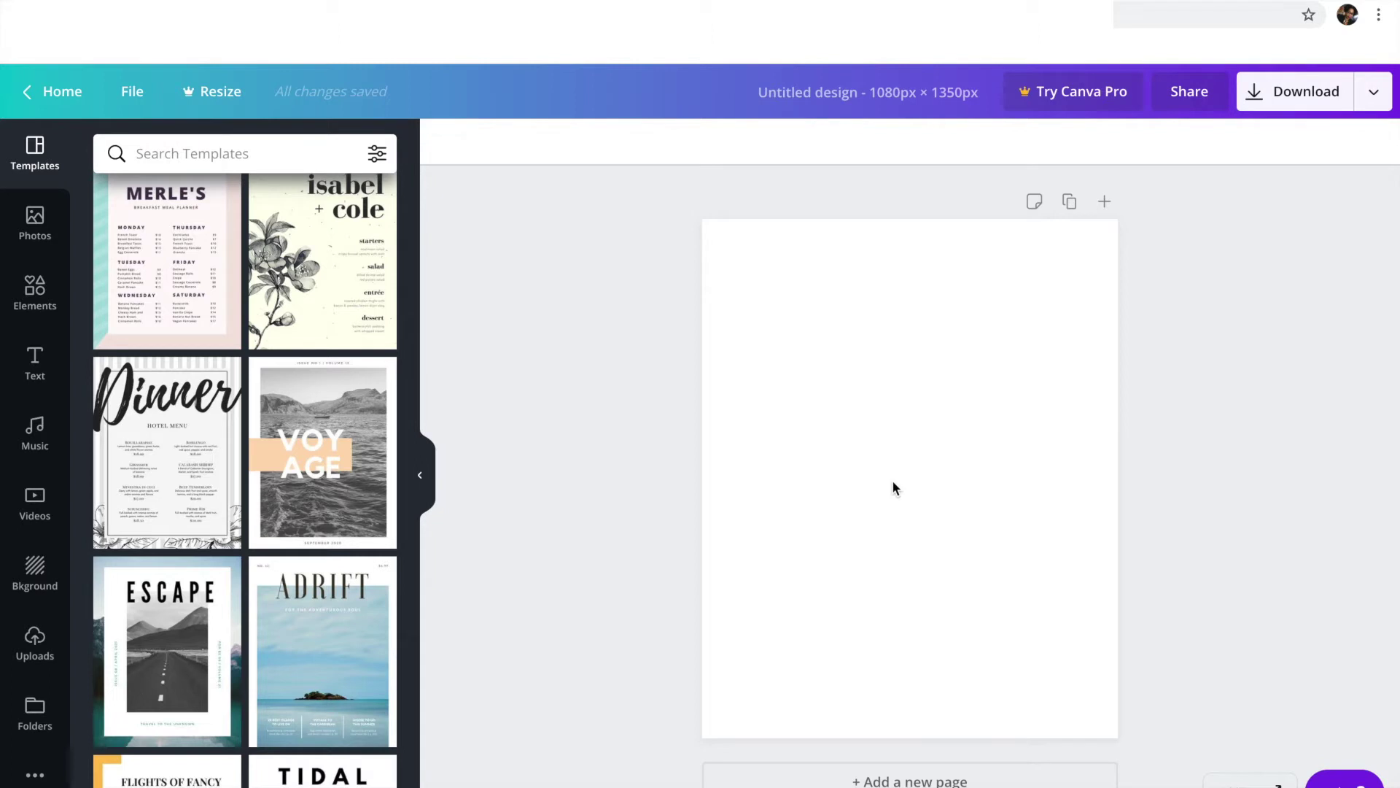
Upload the "SHIP WITH ME HOW T...hen.mp4" video from the Downloads folder to the uploaded videos.
click(48, 654)
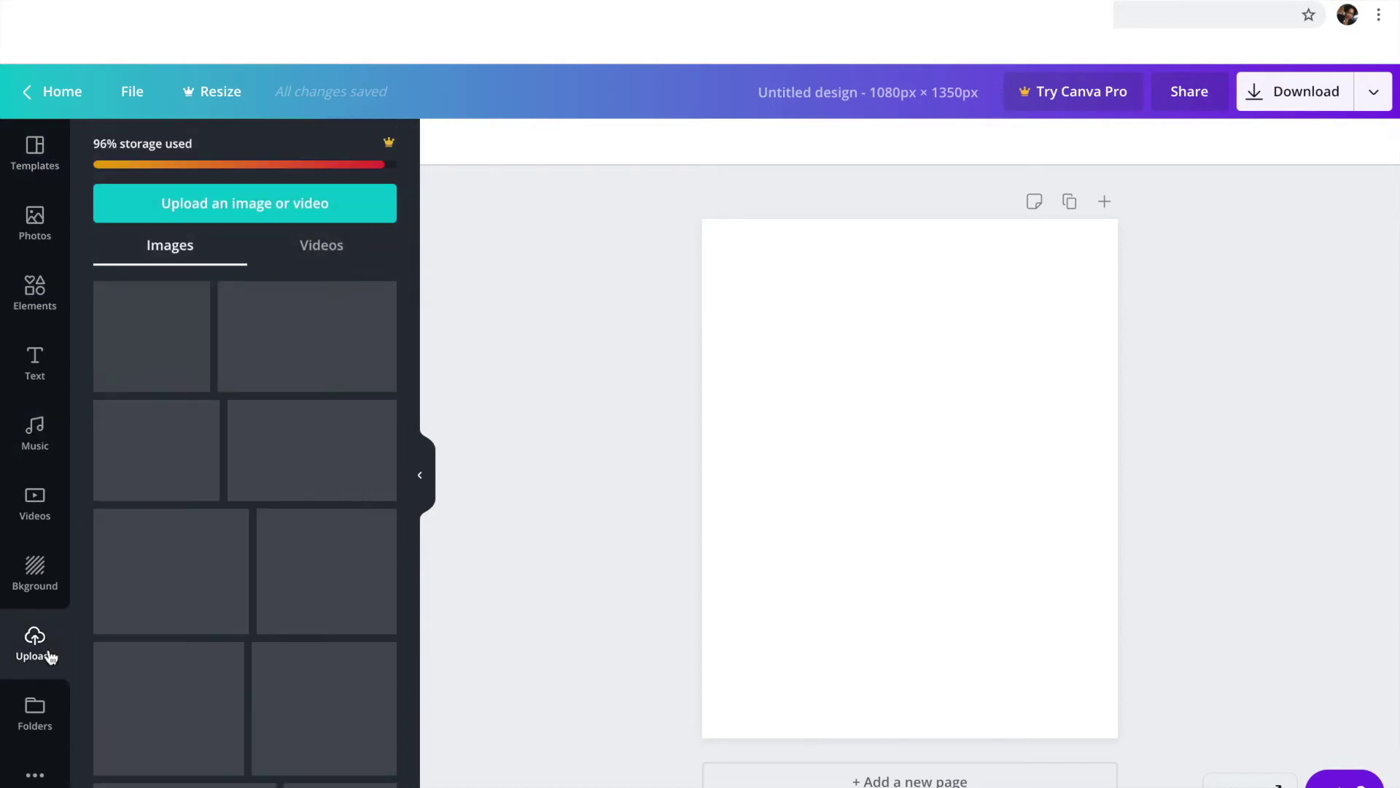
click(336, 249)
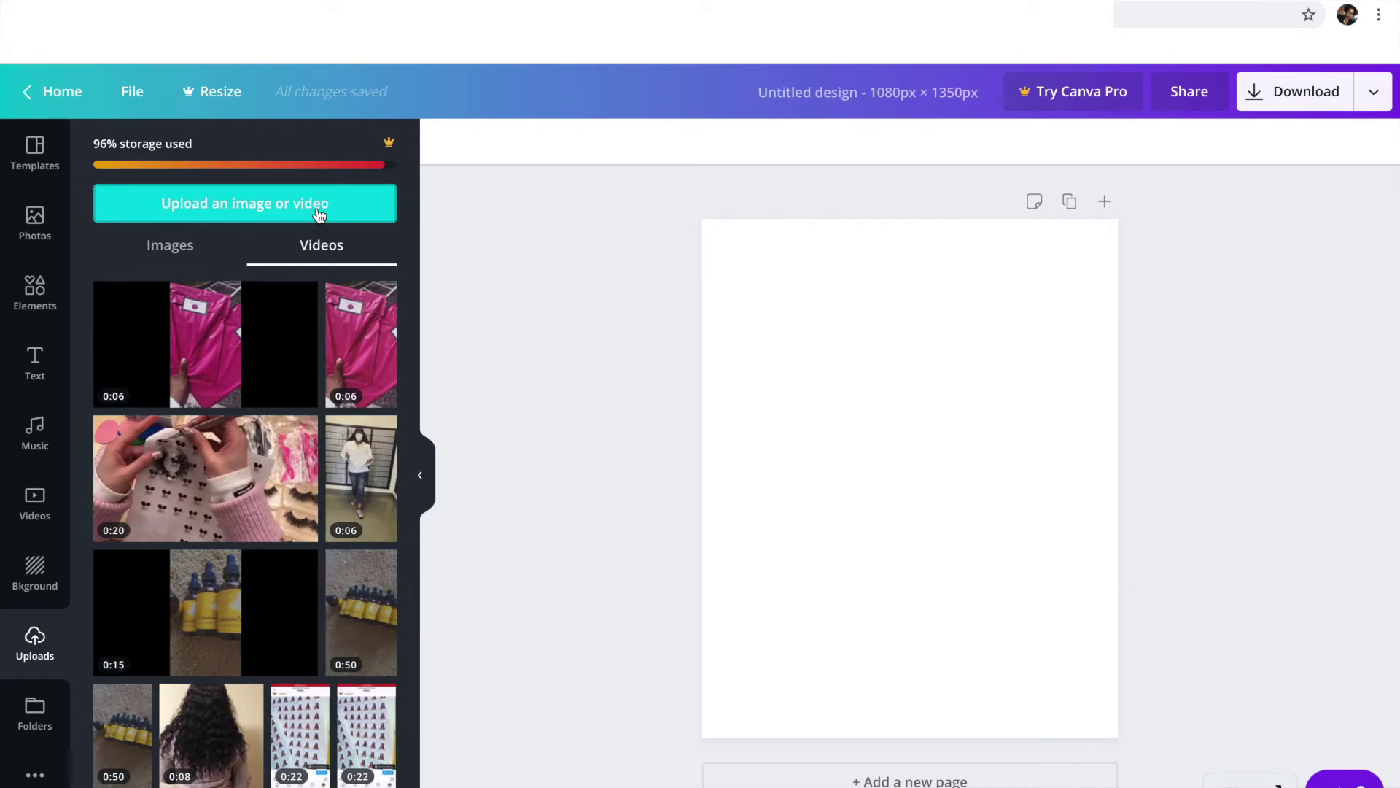
click(319, 212)
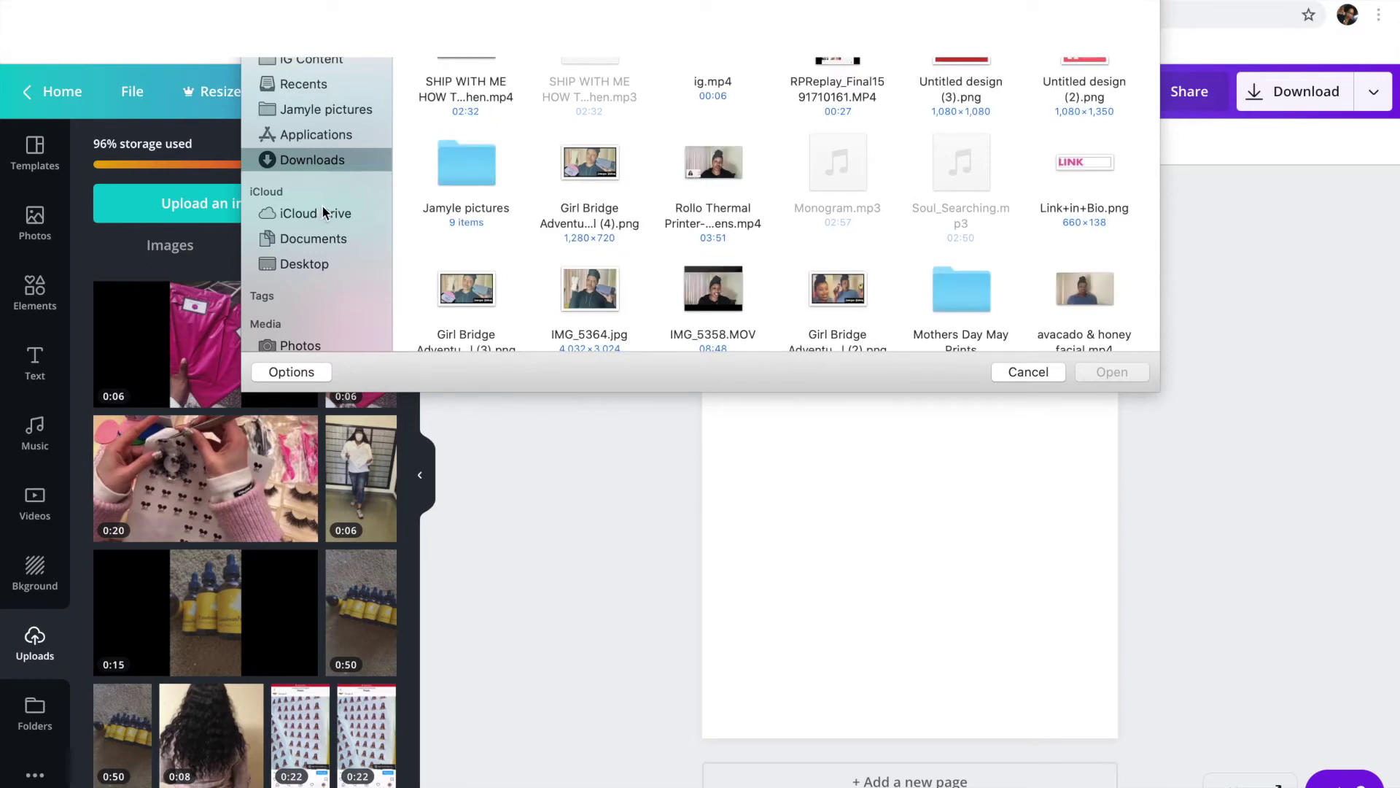
click(480, 58)
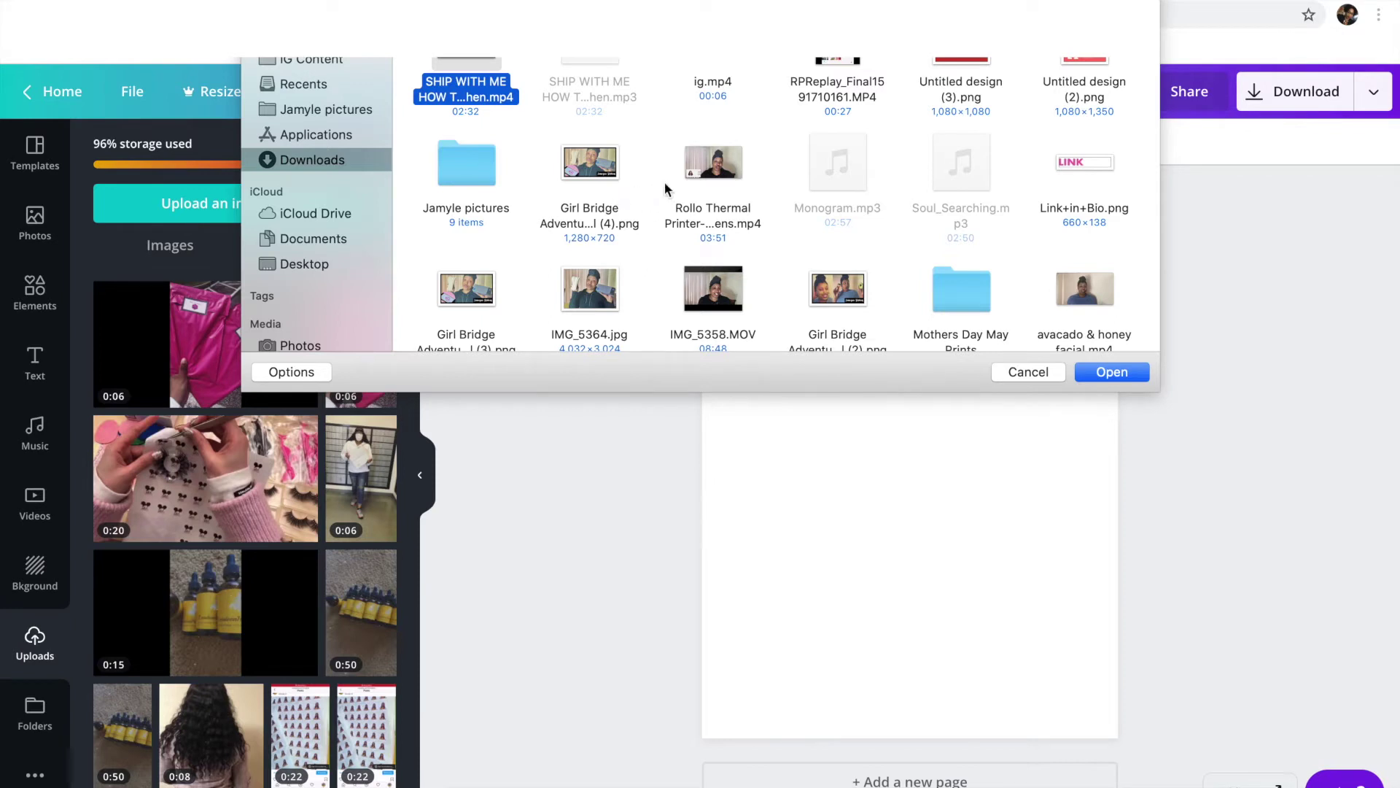
click(1127, 379)
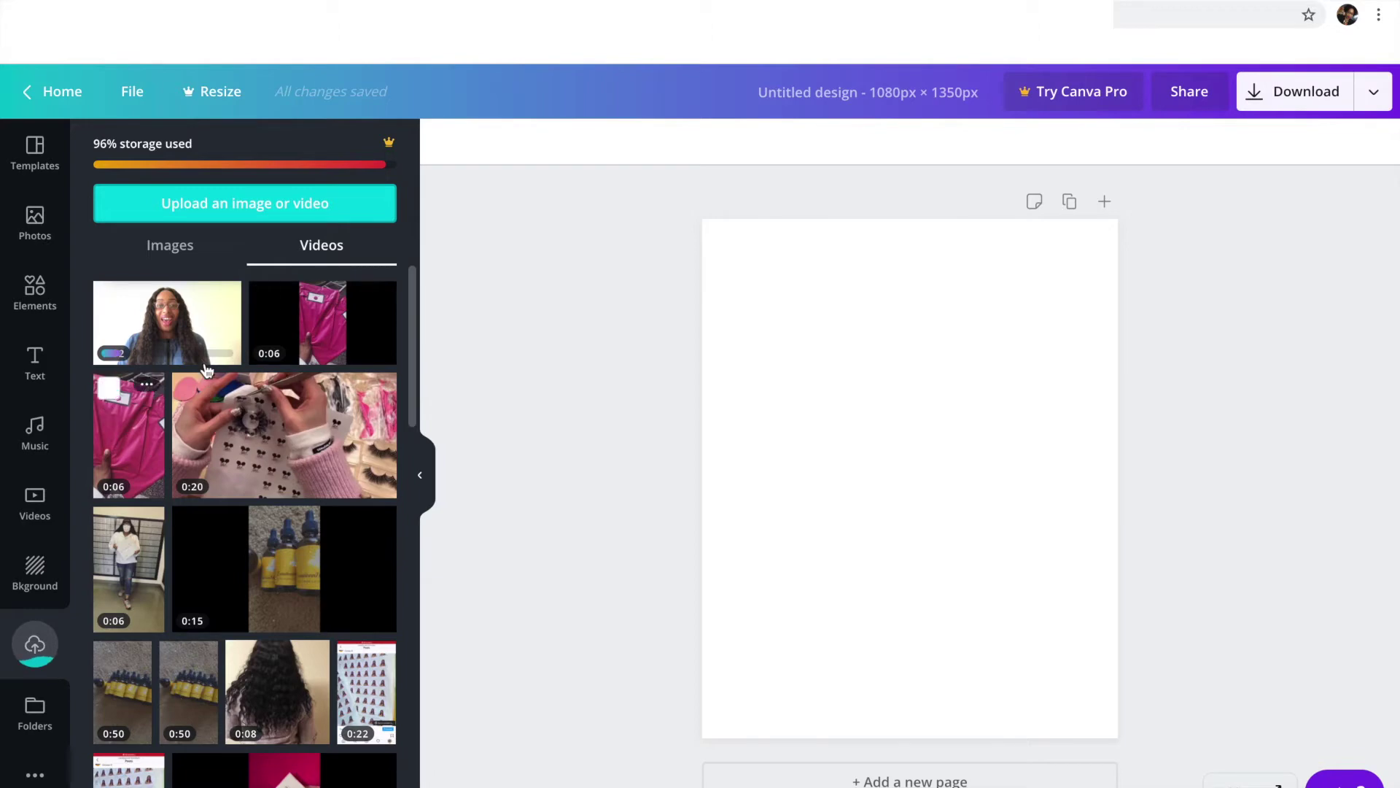
Browse the templates and apply the dark blue "For Sale, The Perfect Home" open house template to the blank page.
click(35, 149)
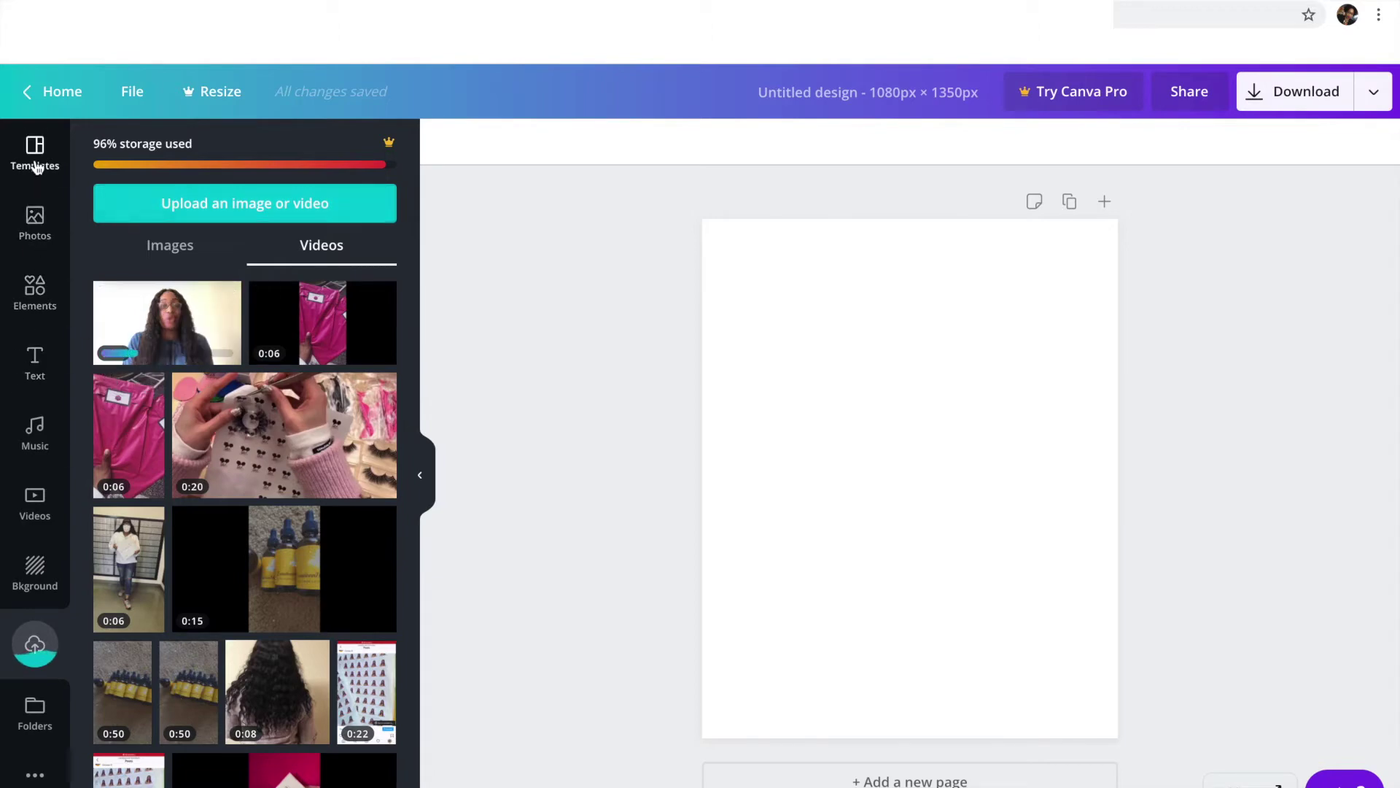
scroll(198, 692, down, 14)
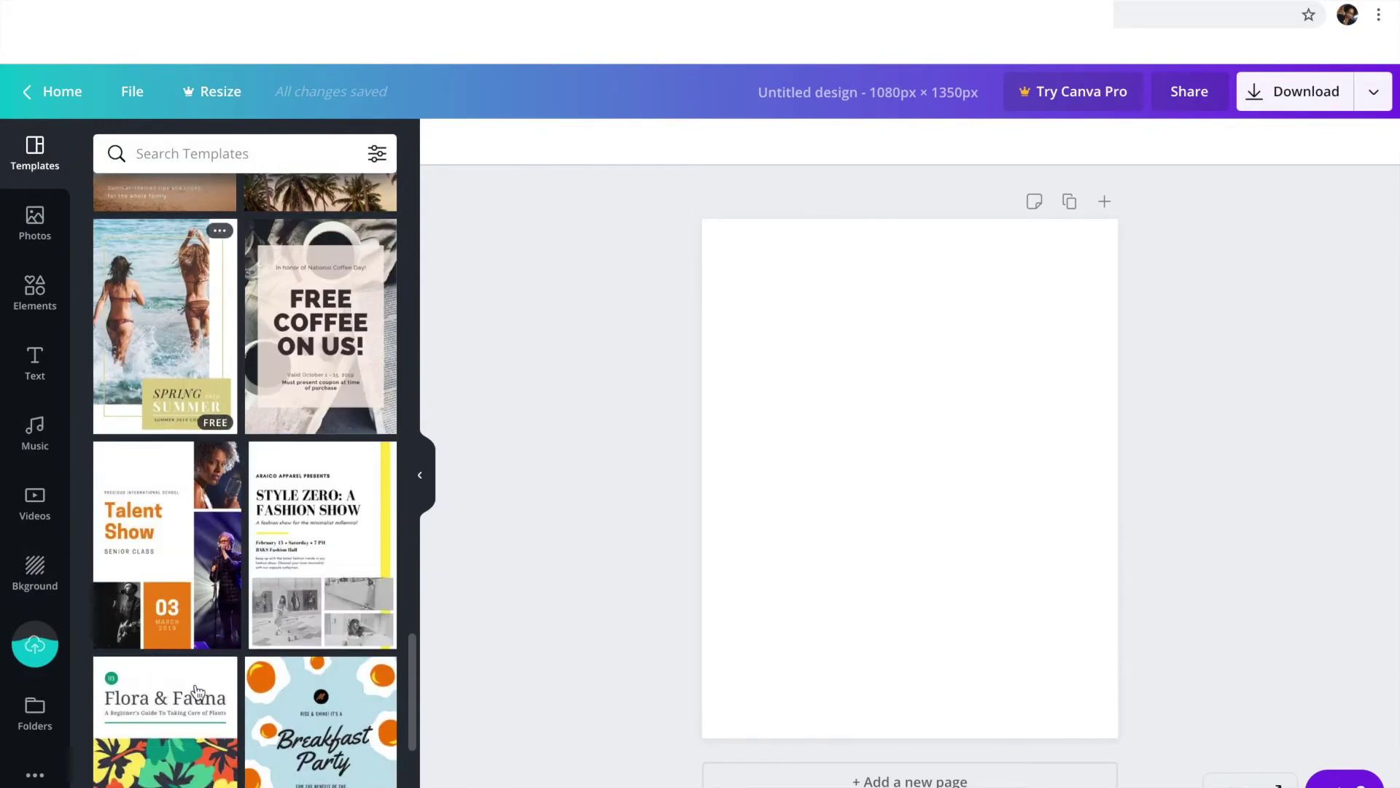
scroll(197, 691, down, 5)
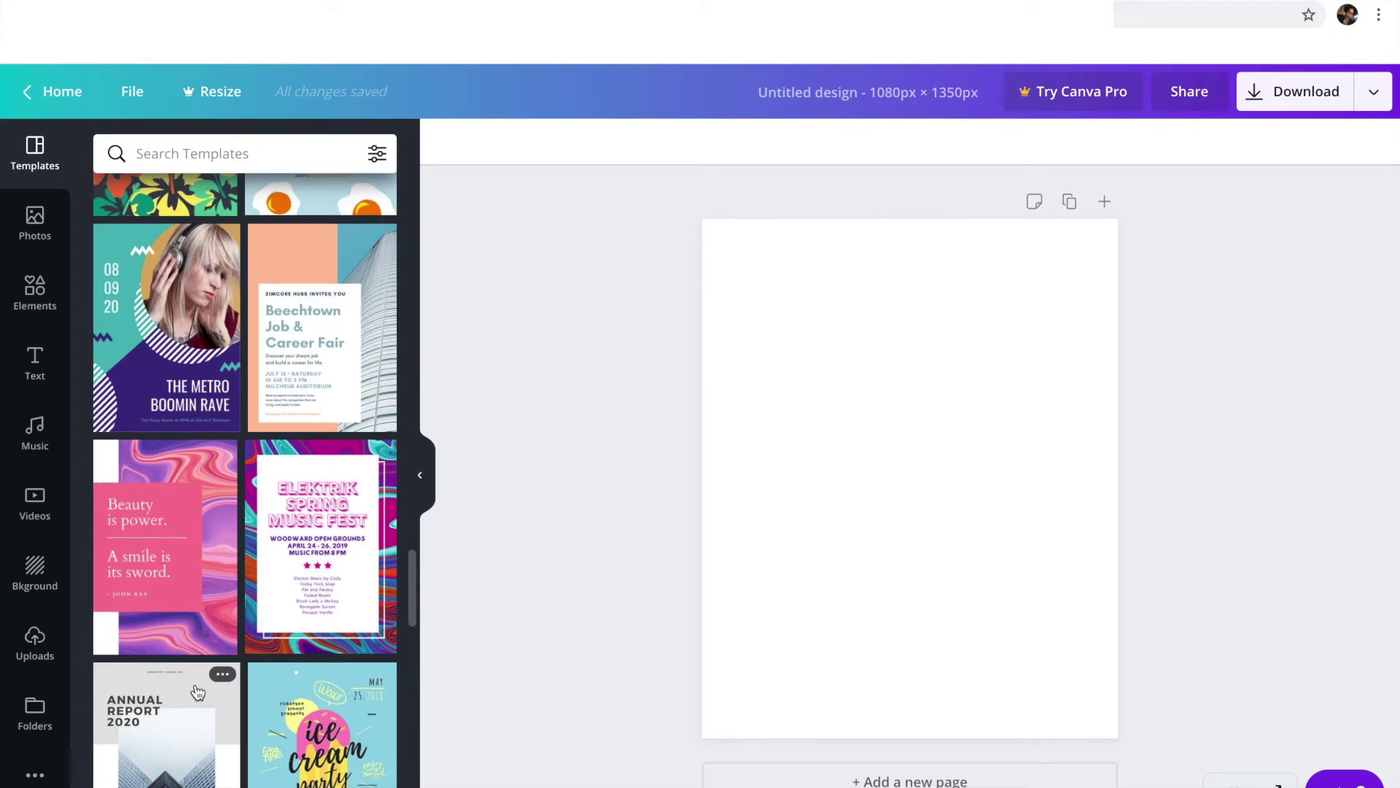
scroll(242, 598, down, 4)
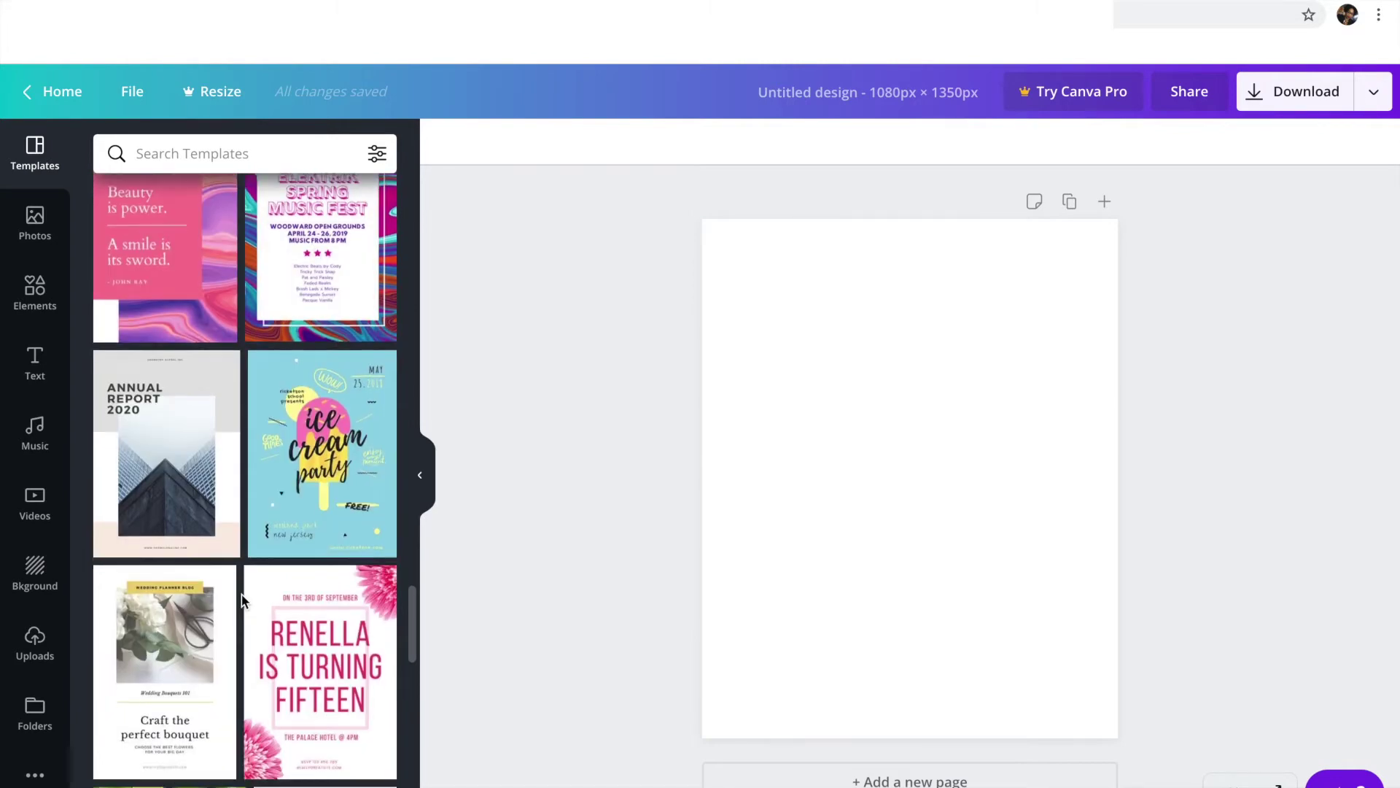
scroll(243, 600, down, 1)
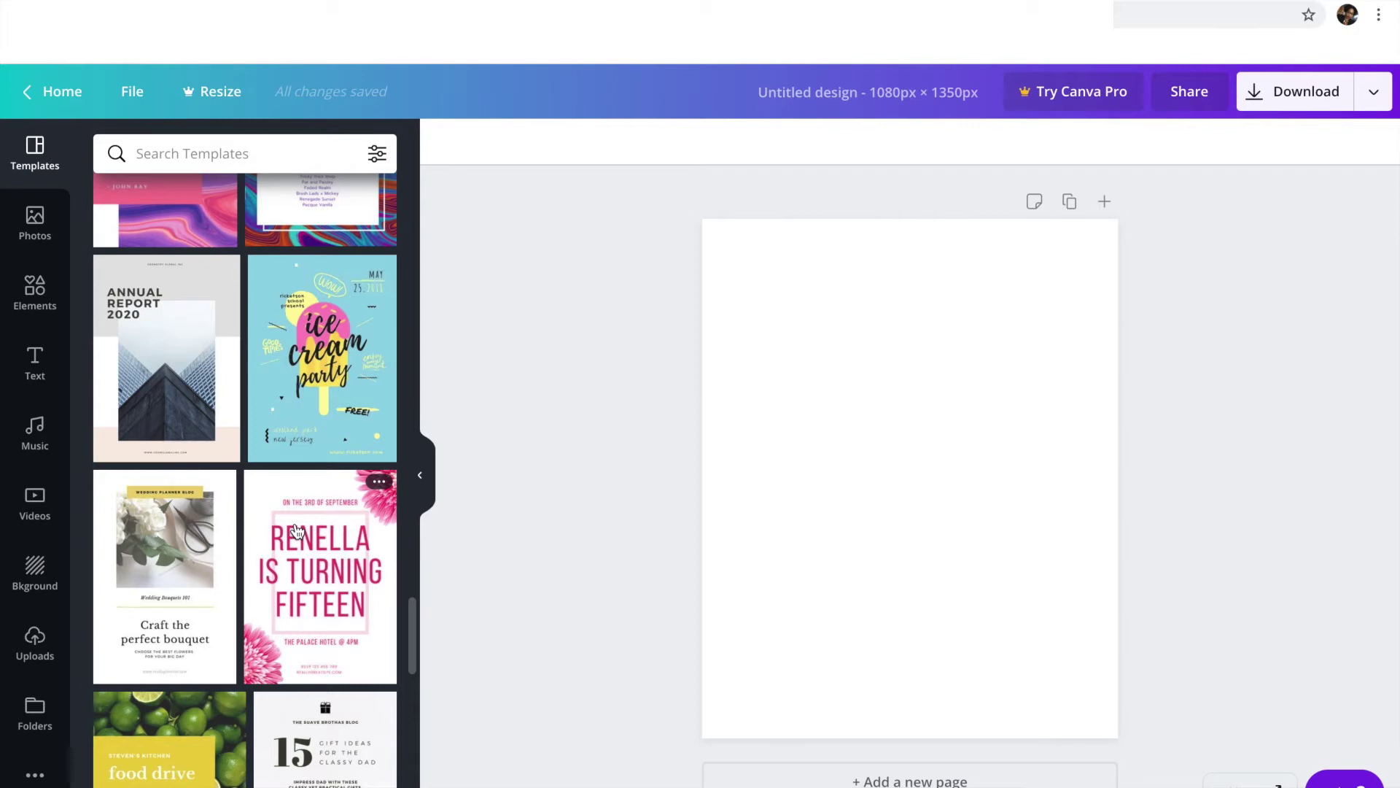
scroll(296, 530, down, 12)
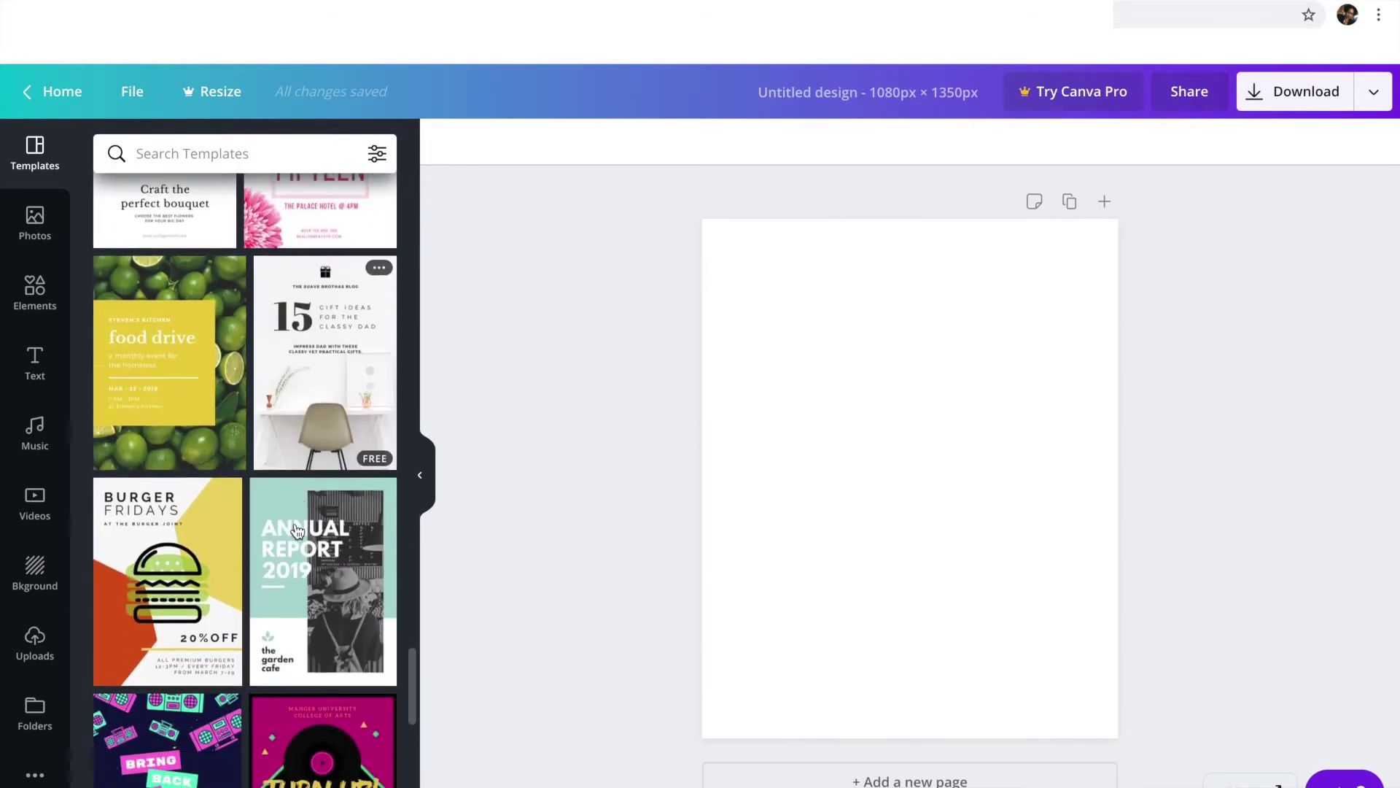
scroll(296, 530, down, 4)
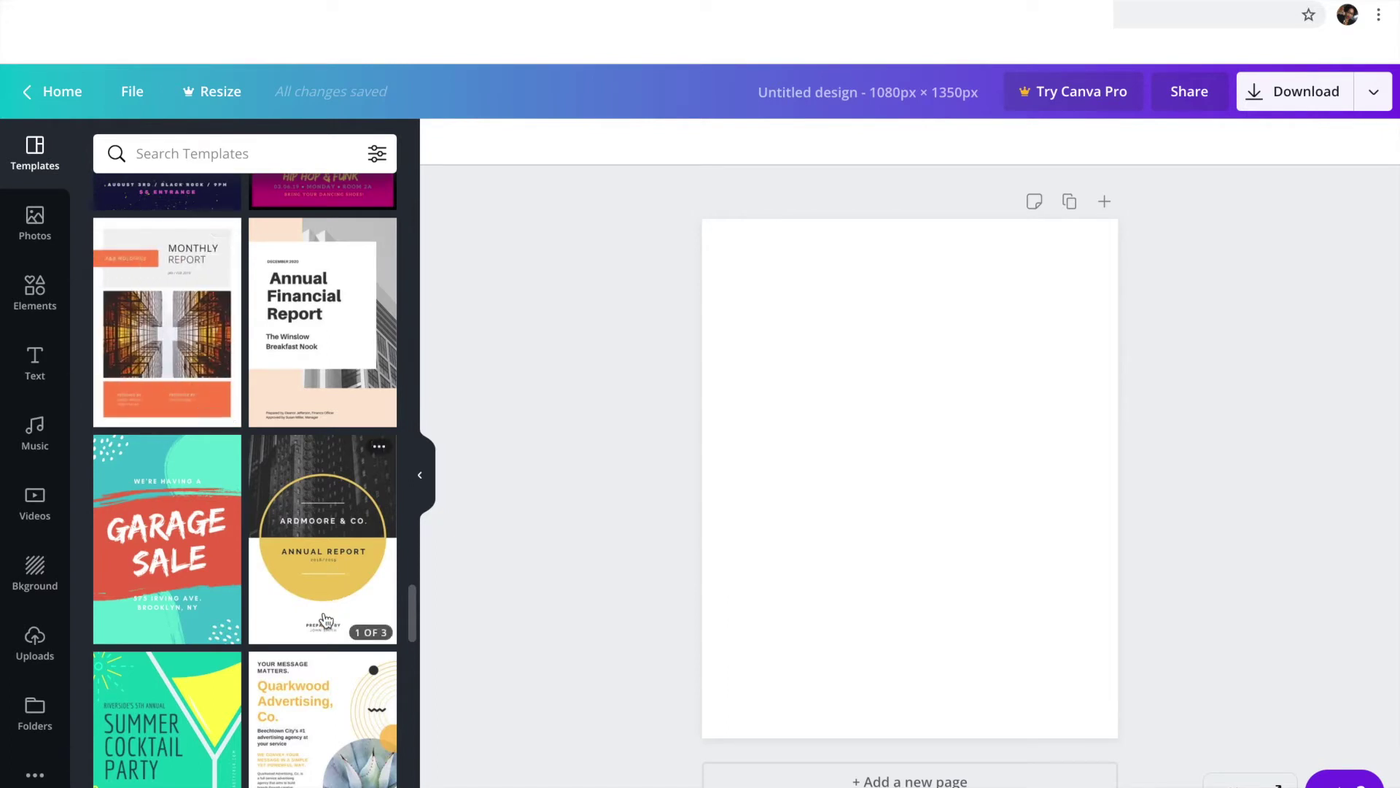
scroll(179, 354, down, 5)
scroll(184, 348, down, 5)
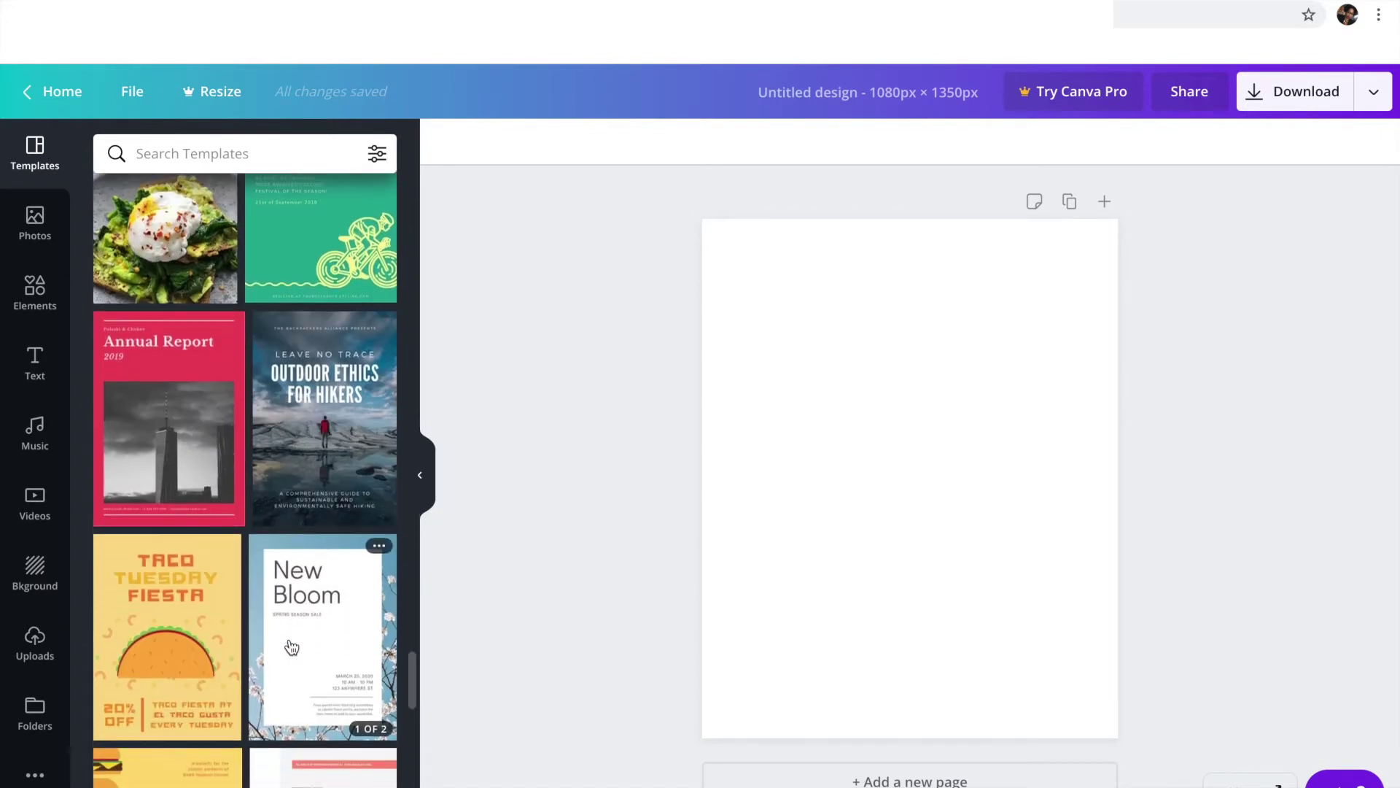
scroll(291, 646, down, 1)
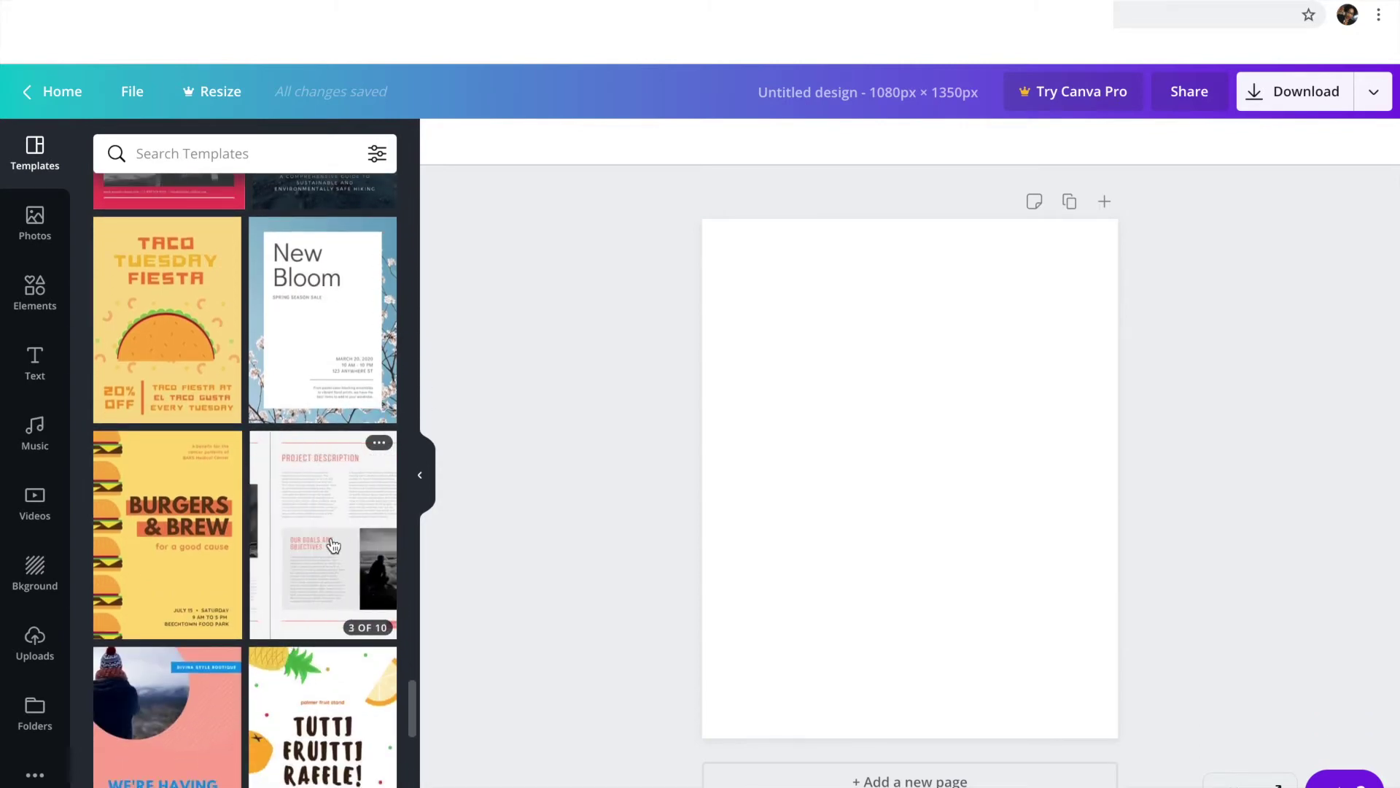
scroll(328, 583, down, 10)
scroll(323, 624, down, 8)
scroll(324, 623, down, 10)
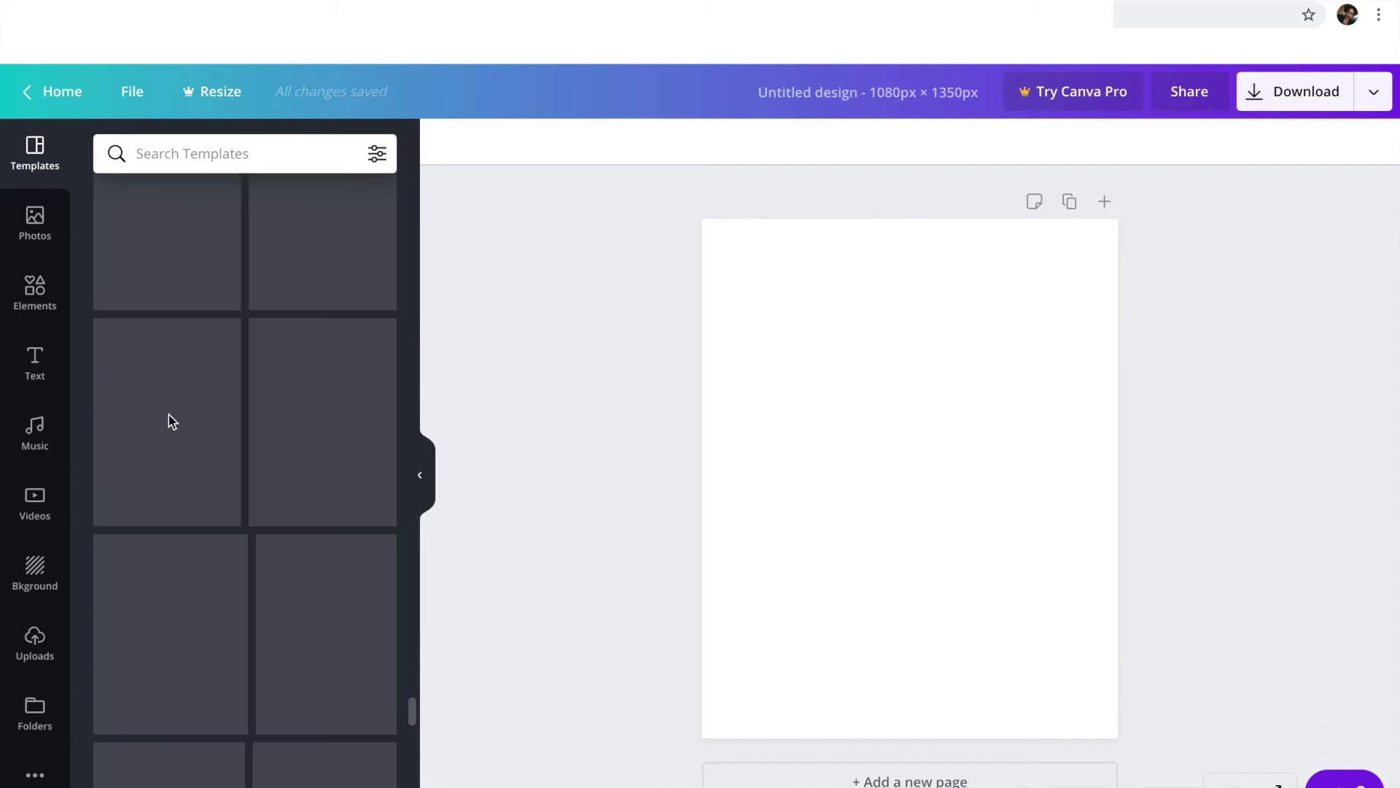
click(170, 421)
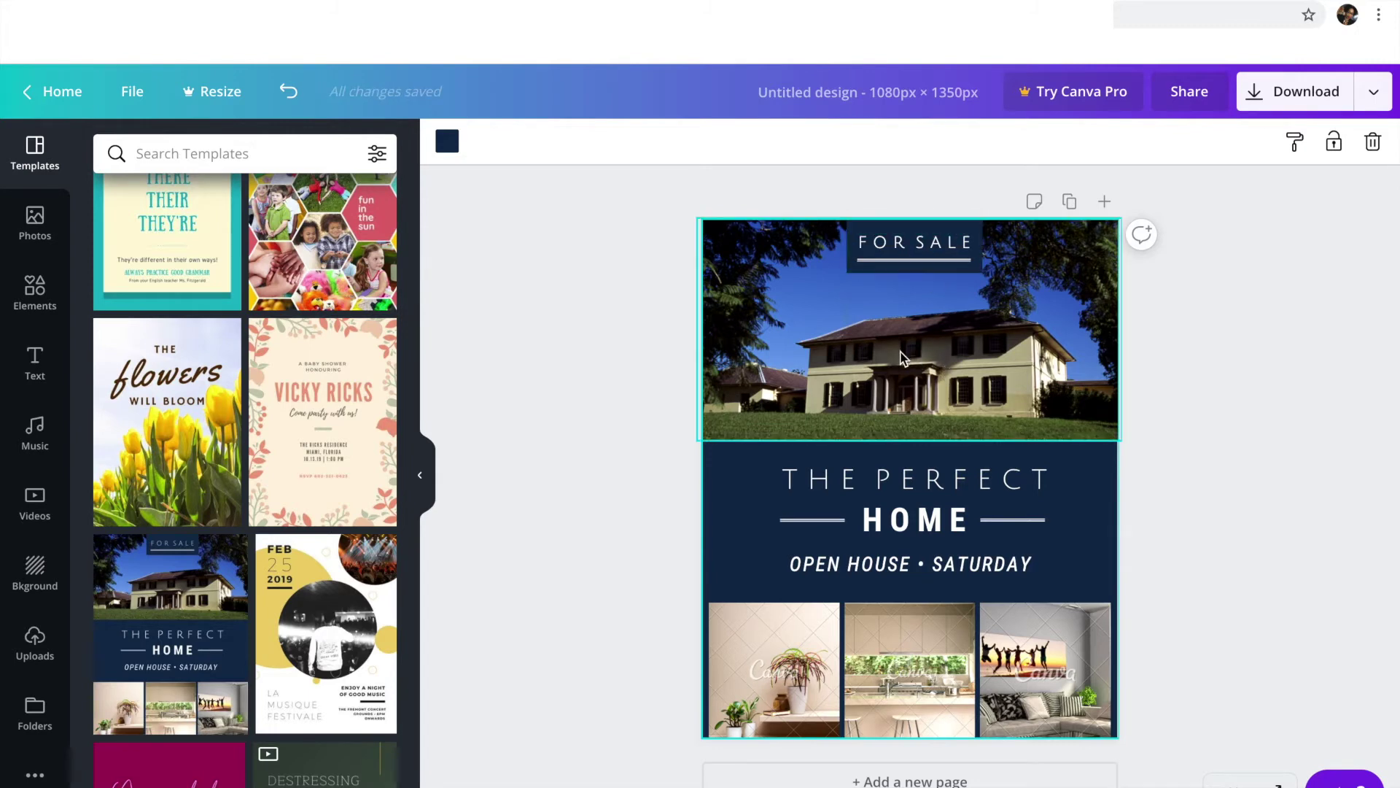
Replace the "FOR SALE" text above the house photo with "NEW VIDEO".
click(919, 251)
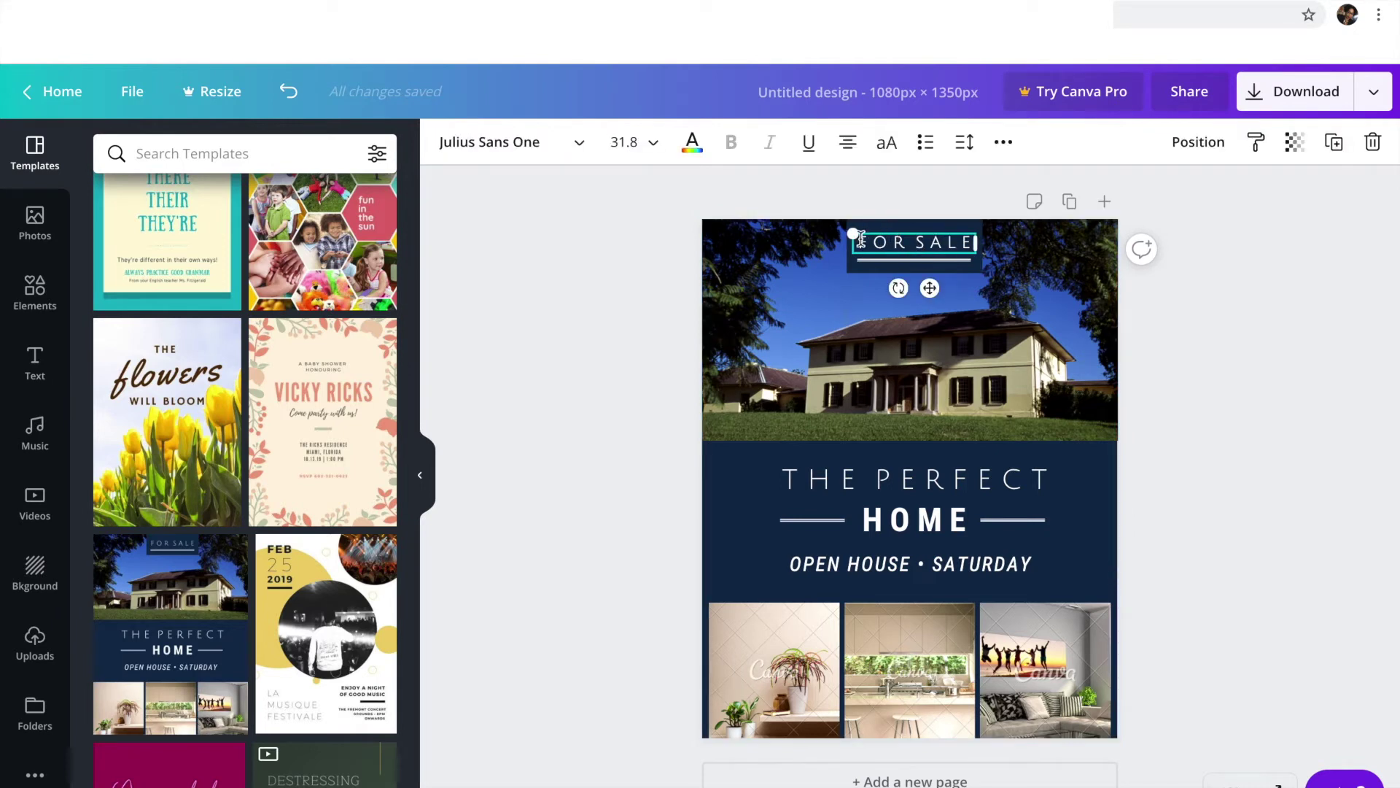
drag(860, 241, 968, 237)
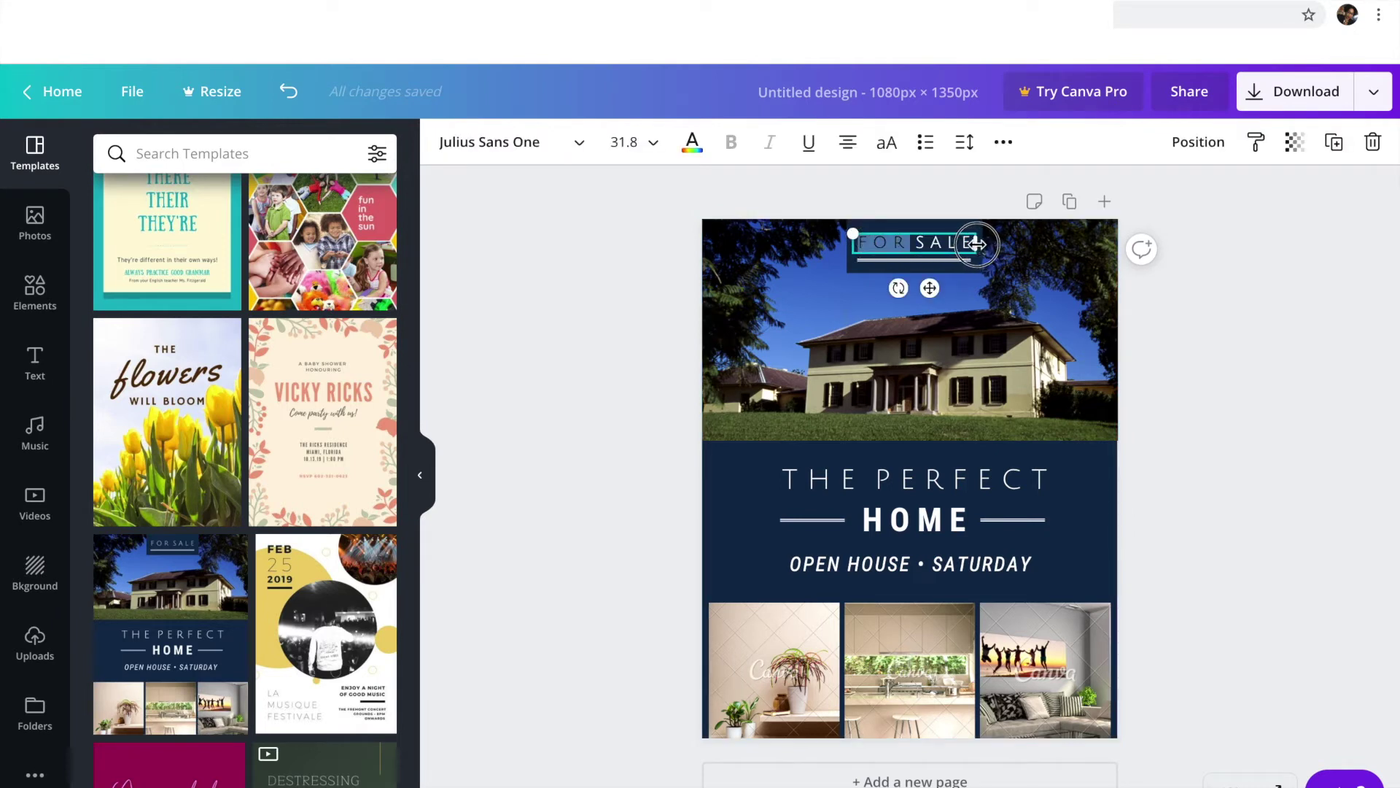
text(N)
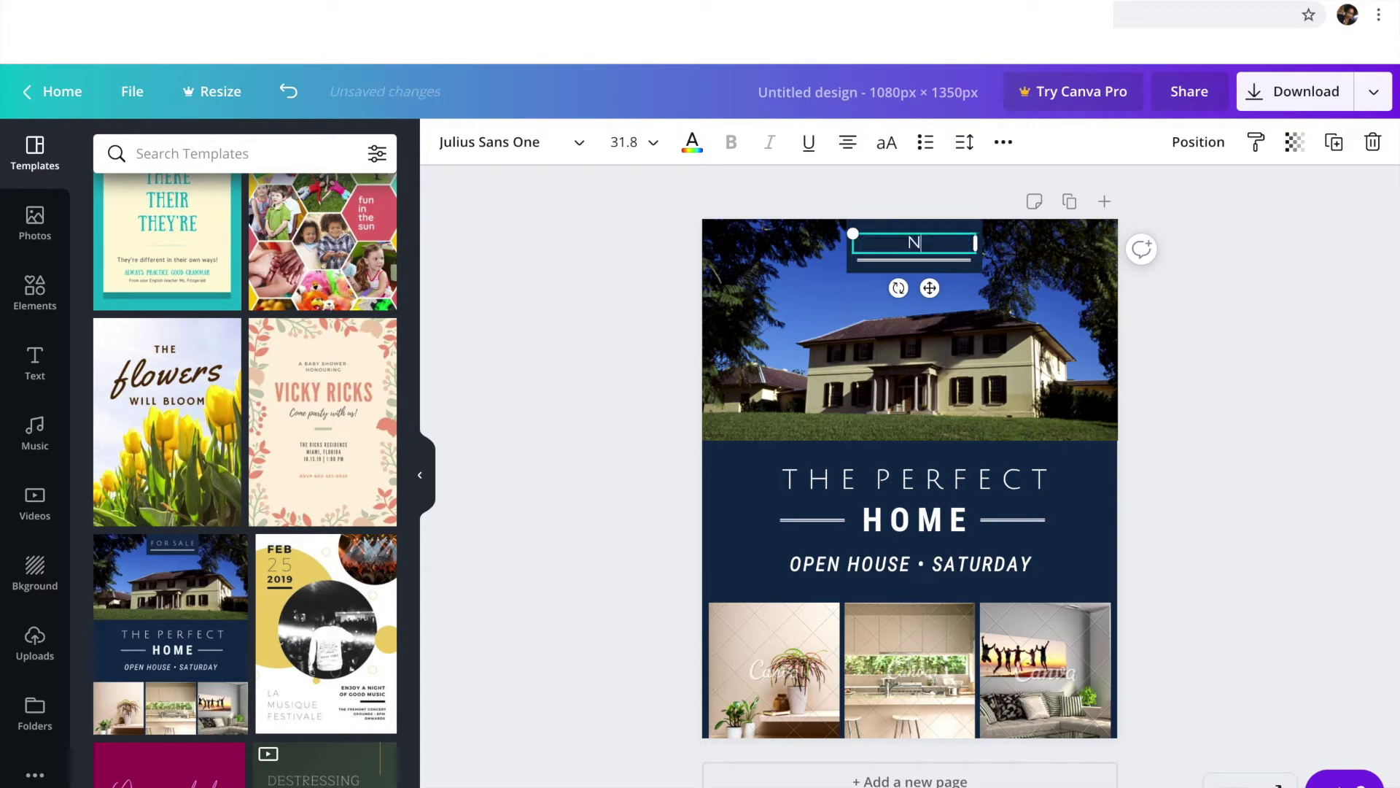
text(EW VIDEO)
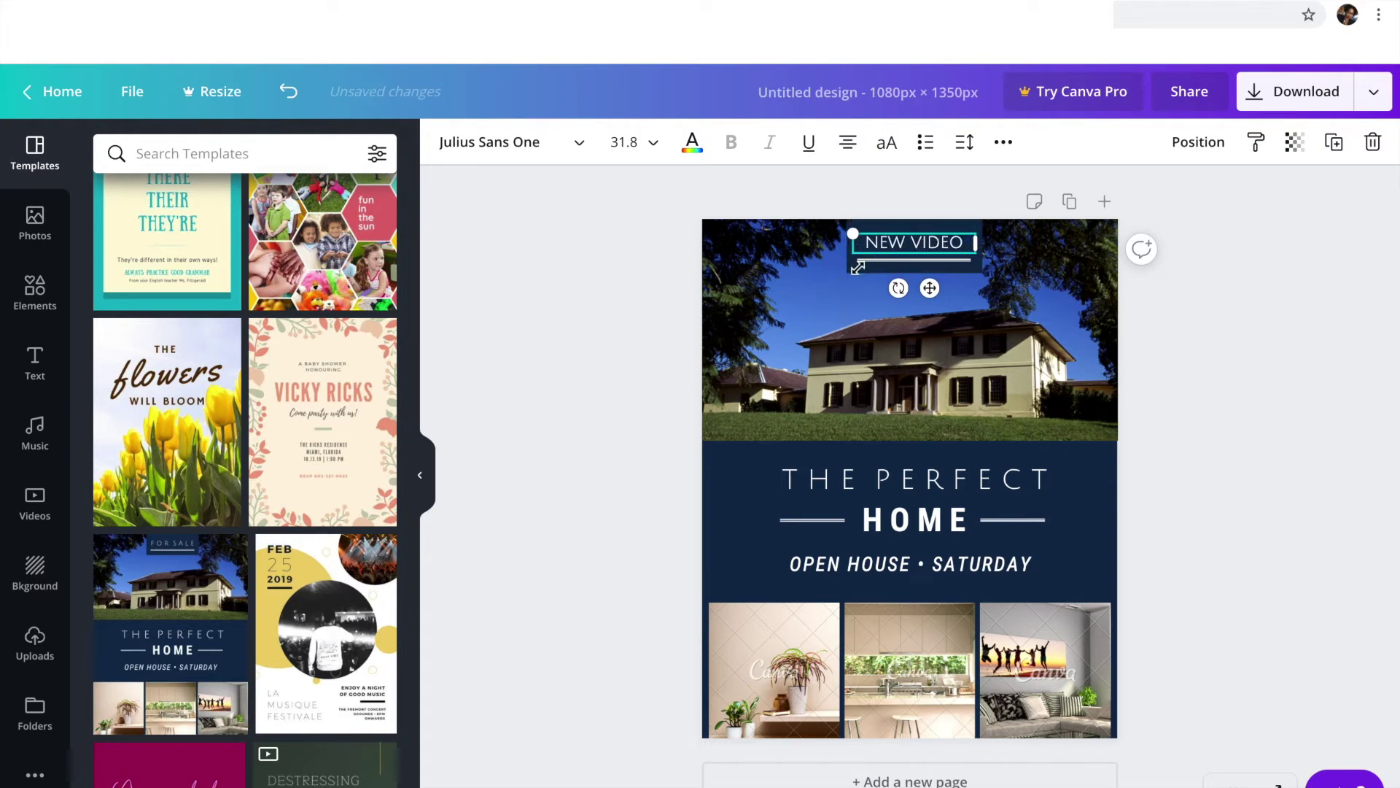
Recolour the page background and the box behind "NEW VIDEO" from dark blue to pink #f70080.
click(735, 506)
click(448, 142)
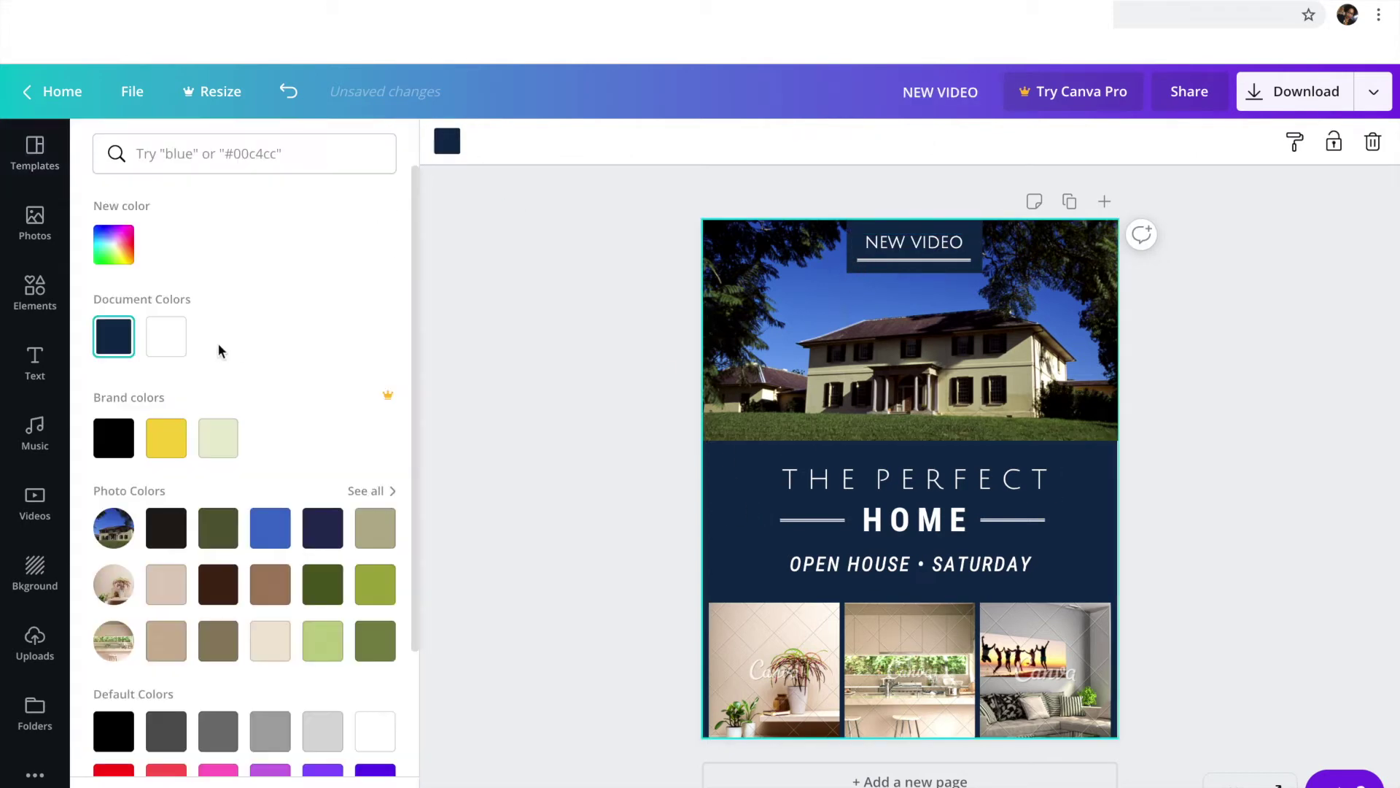
text(#)
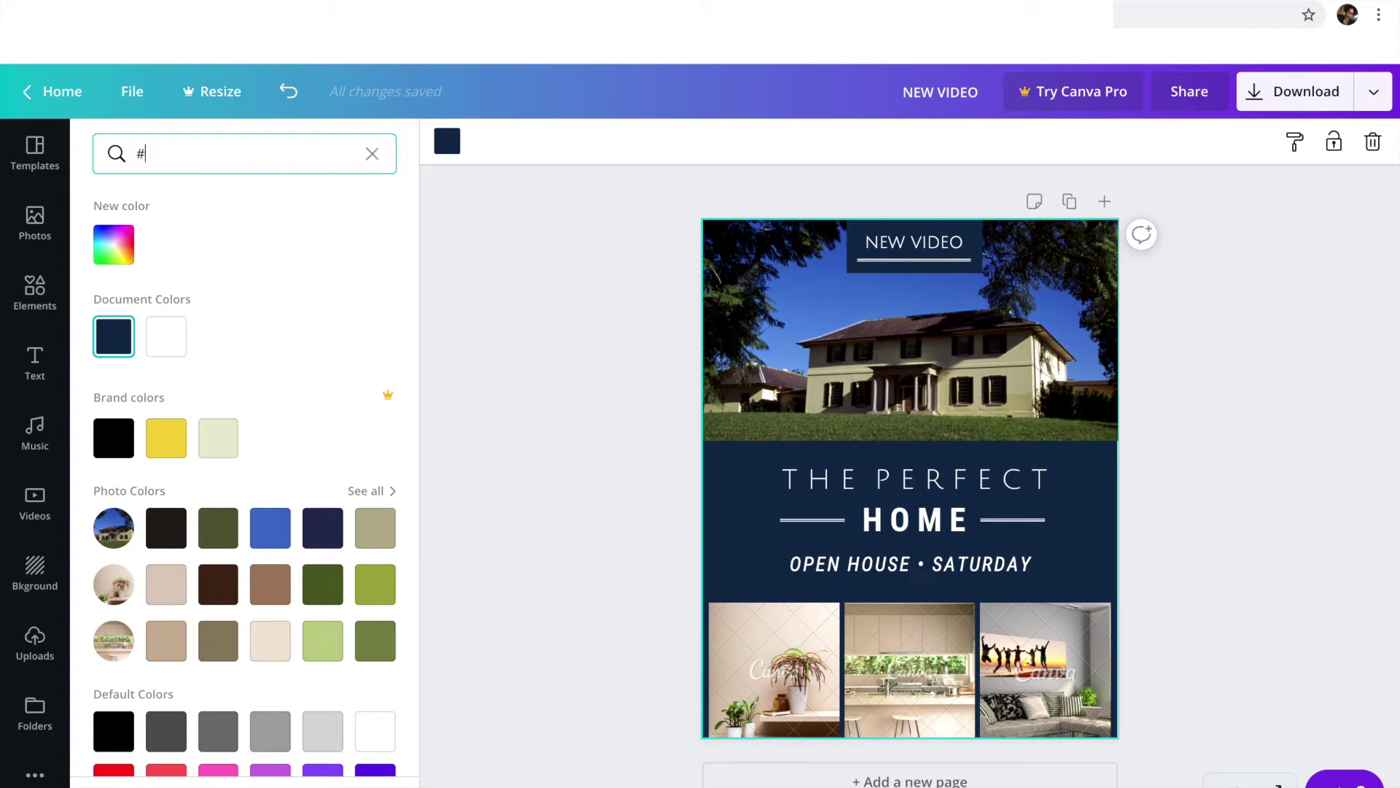
text(f70080)
click(114, 243)
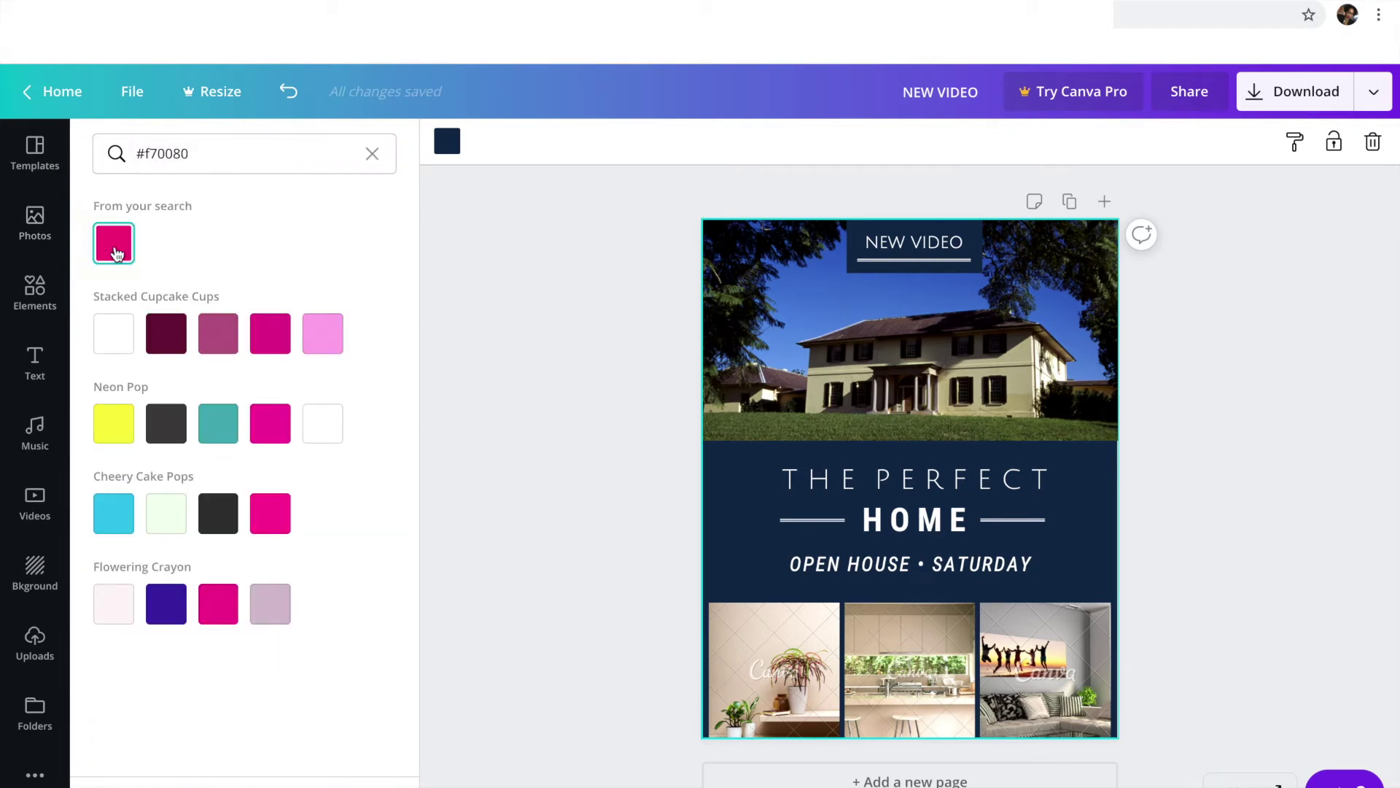
click(452, 151)
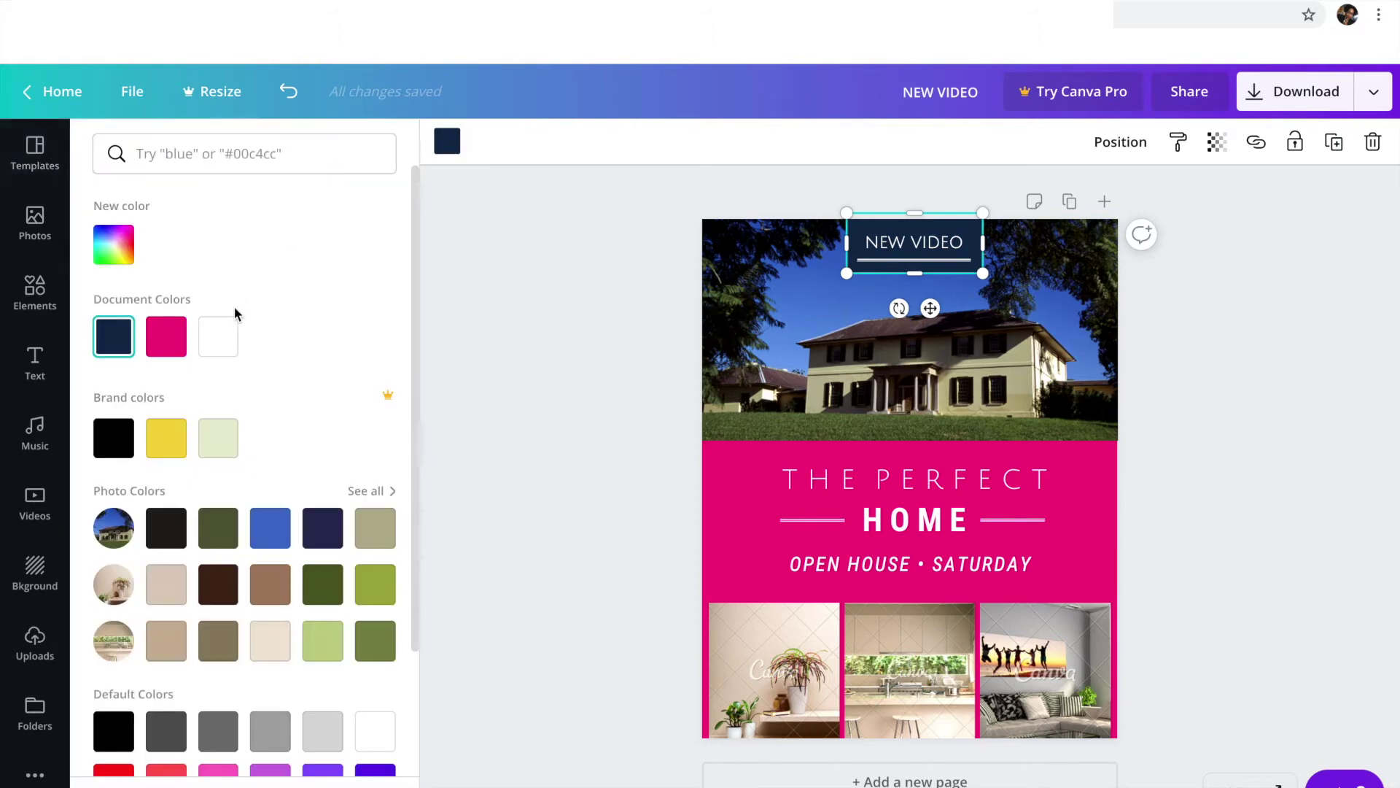
click(167, 340)
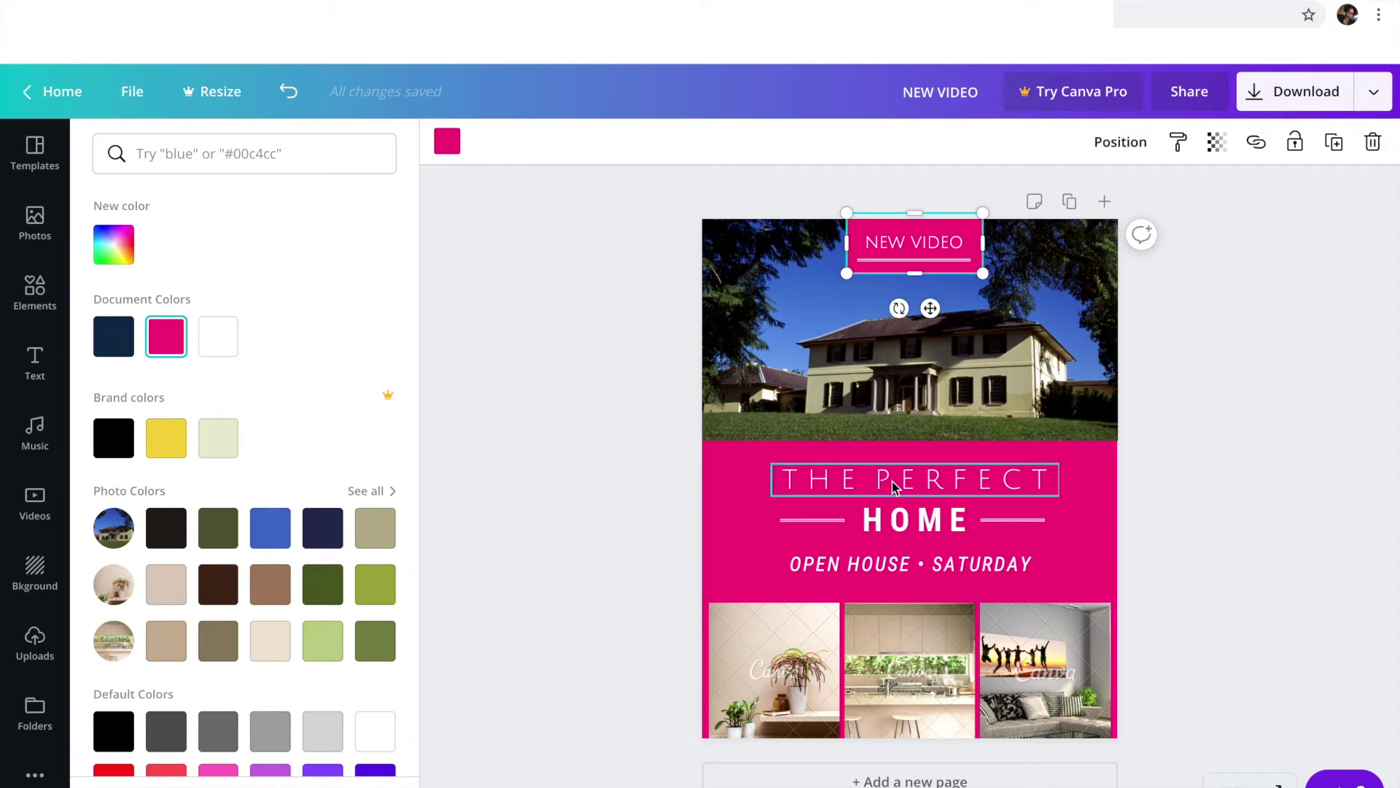
Replace the "THE PERFECT" heading with "Ship With me".
click(878, 498)
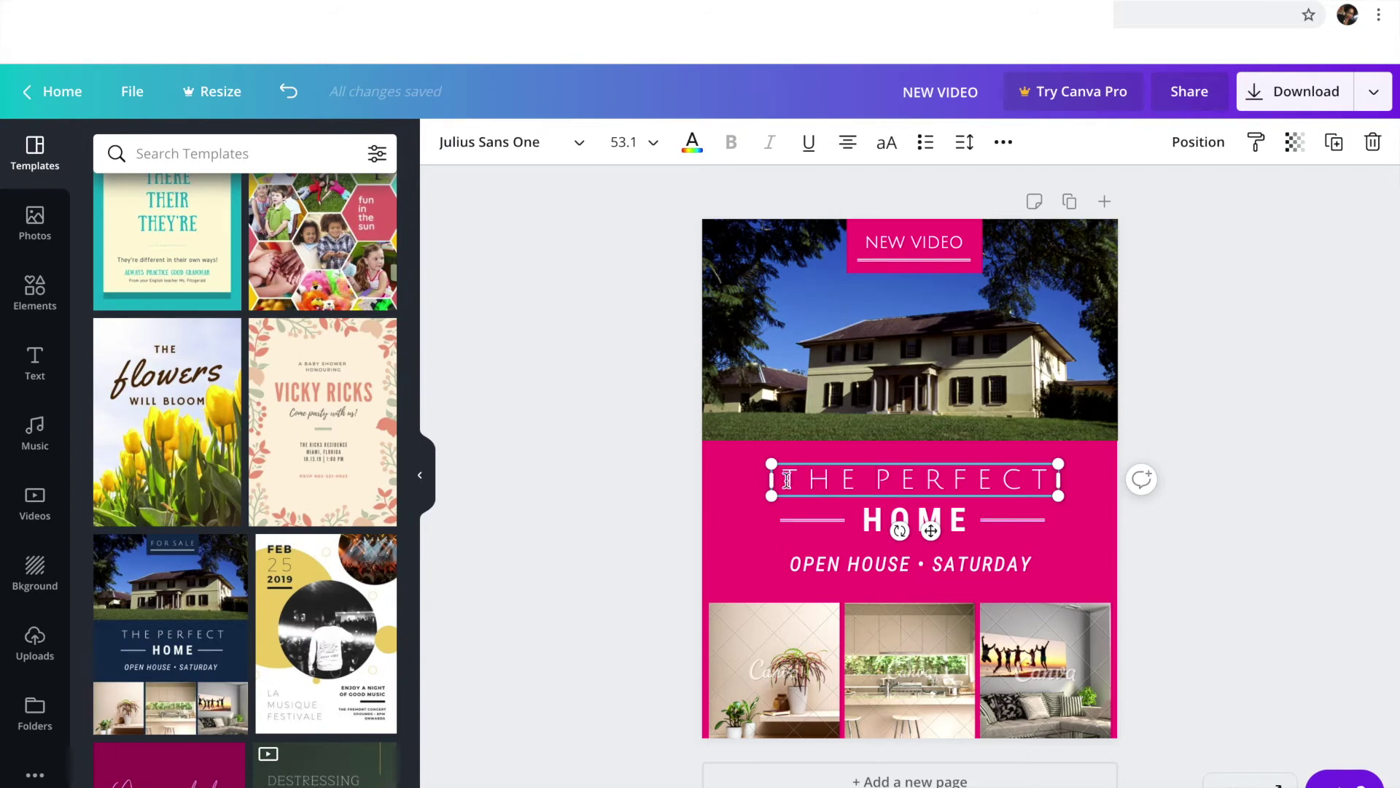
mouse_move(788, 481)
mouse_down()
mouse_move(1052, 492)
mouse_move(777, 482)
mouse_up()
text(SHIP WITH ME)
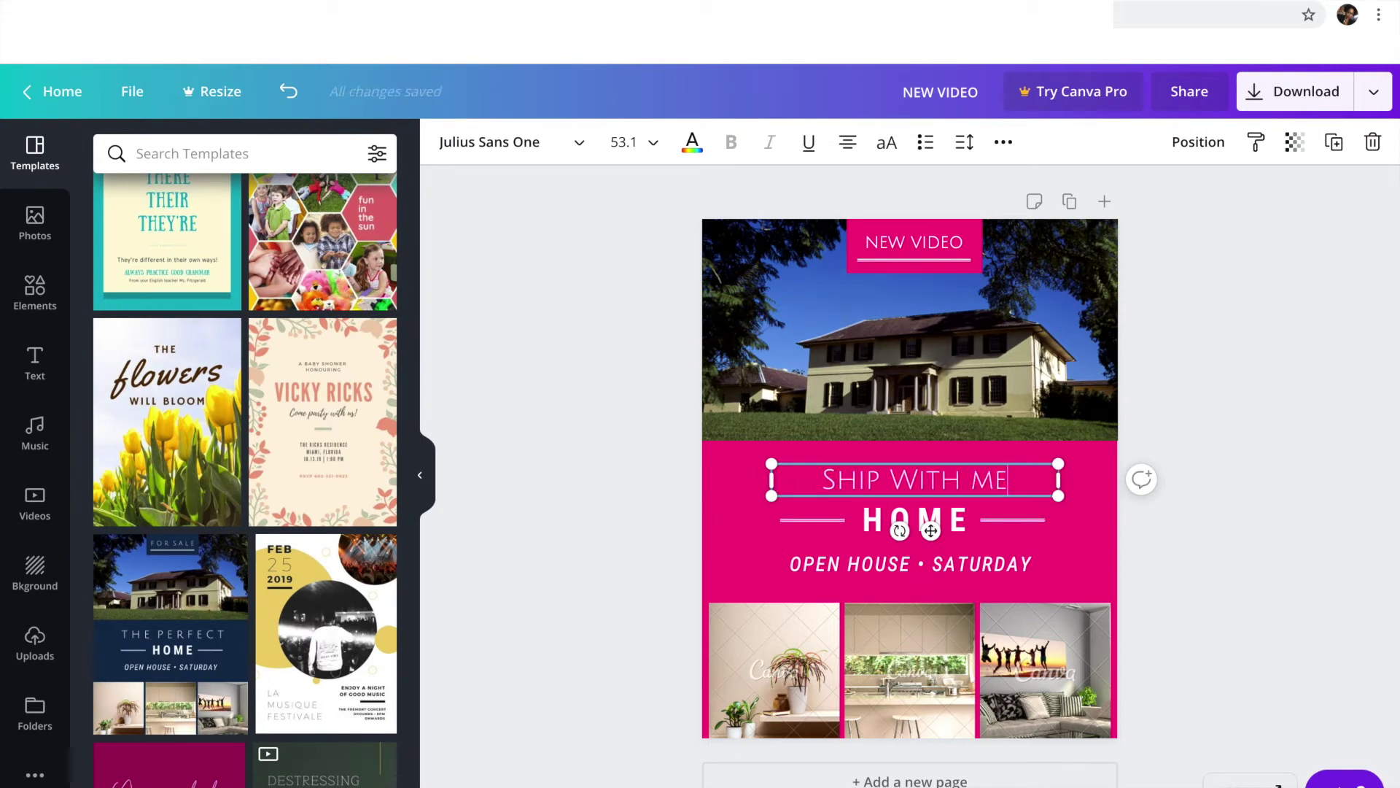
Replace the word "HOME" with "HOW TO" and move the two flanking lines outward to fit around it.
double_click(912, 519)
text(HOWTO)
drag(820, 519, 816, 545)
drag(893, 520, 914, 518)
drag(1014, 520, 1087, 525)
drag(752, 521, 803, 520)
drag(1088, 525, 1025, 521)
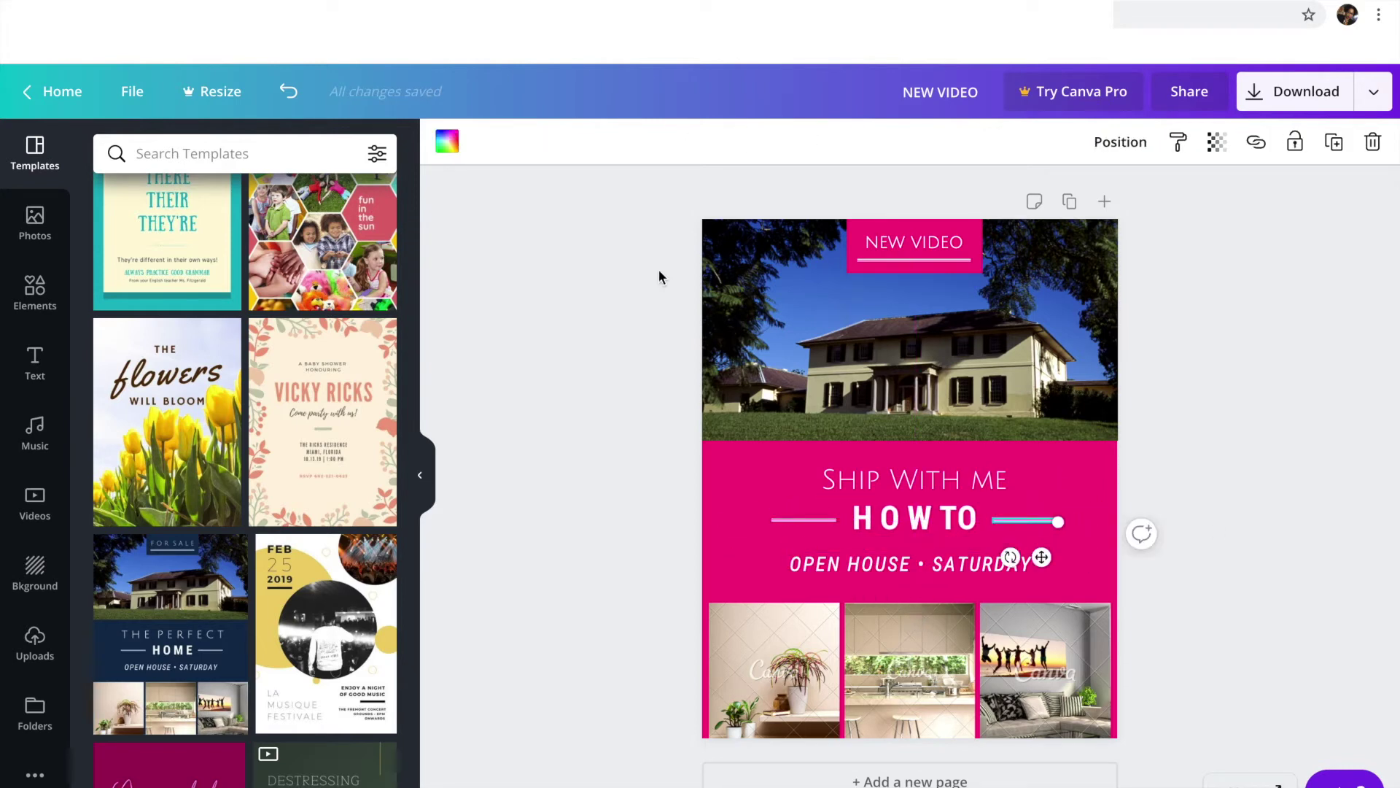
Replace the "OPEN HOUSE • SATURDAY" text with "SHIP A LABEL WITHOUT AN INVOICE".
triple_click(912, 564)
text(SHIP A LABEL WITHOUT AN INVOICE)
click(1238, 546)
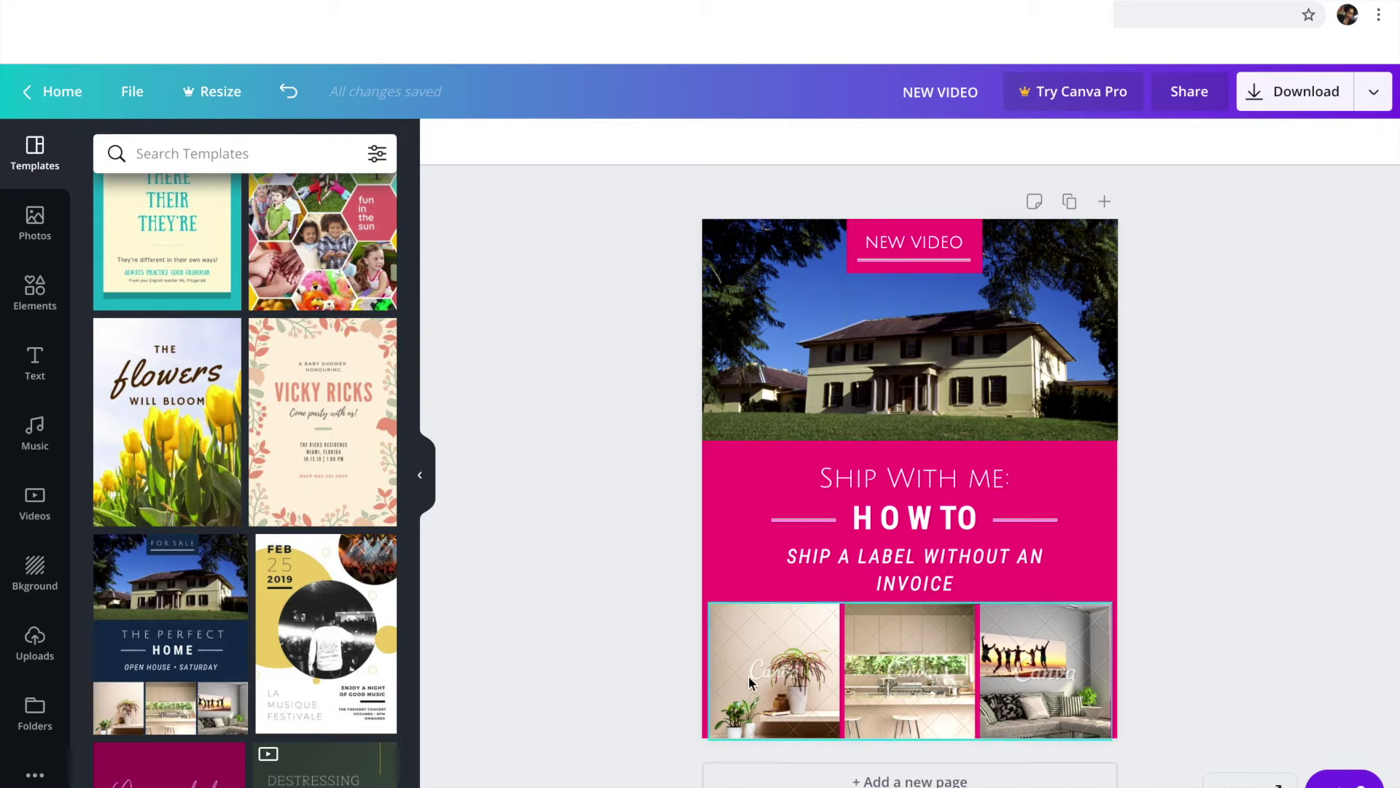
Add the uploaded photo of a woman holding a stack of Priority Mail boxes to the page.
click(43, 643)
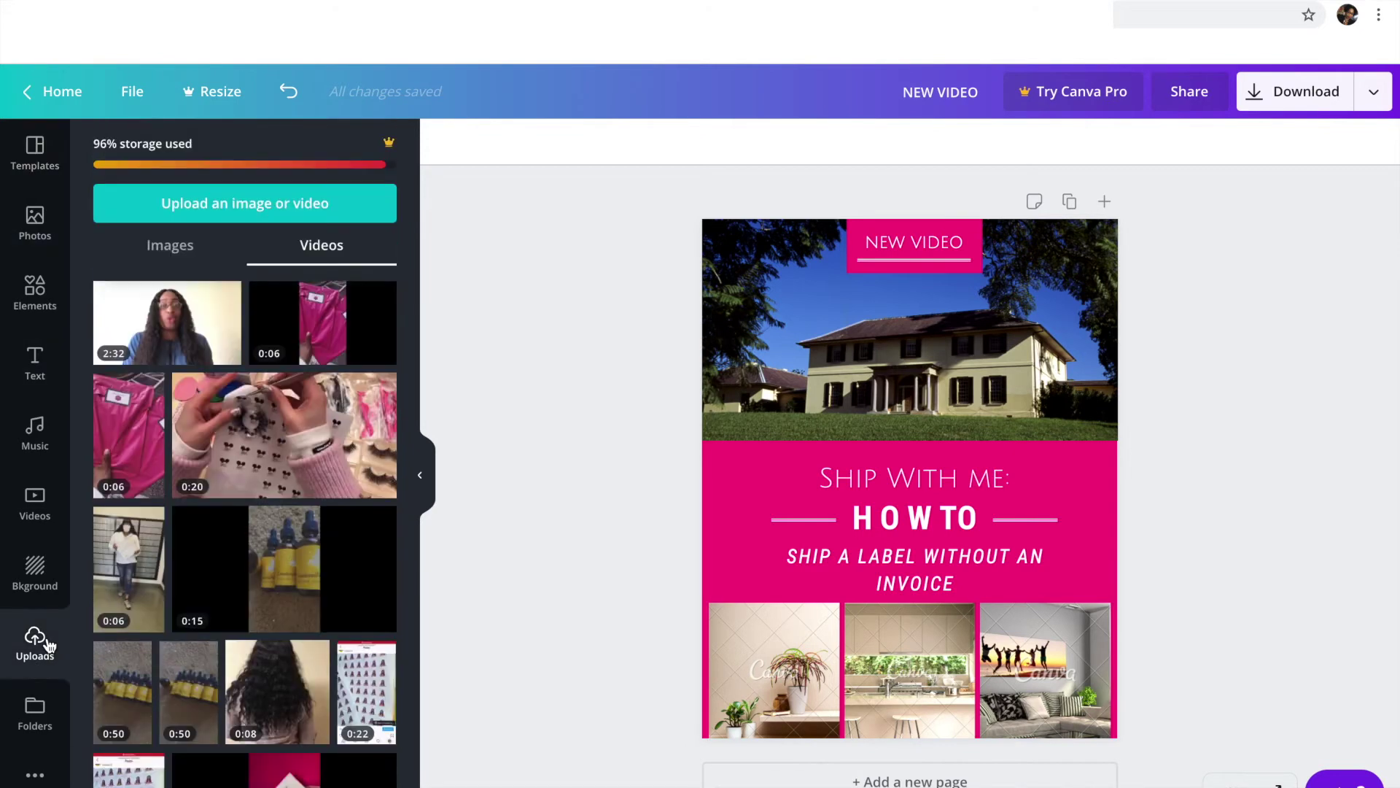
click(173, 250)
scroll(321, 686, down, 4)
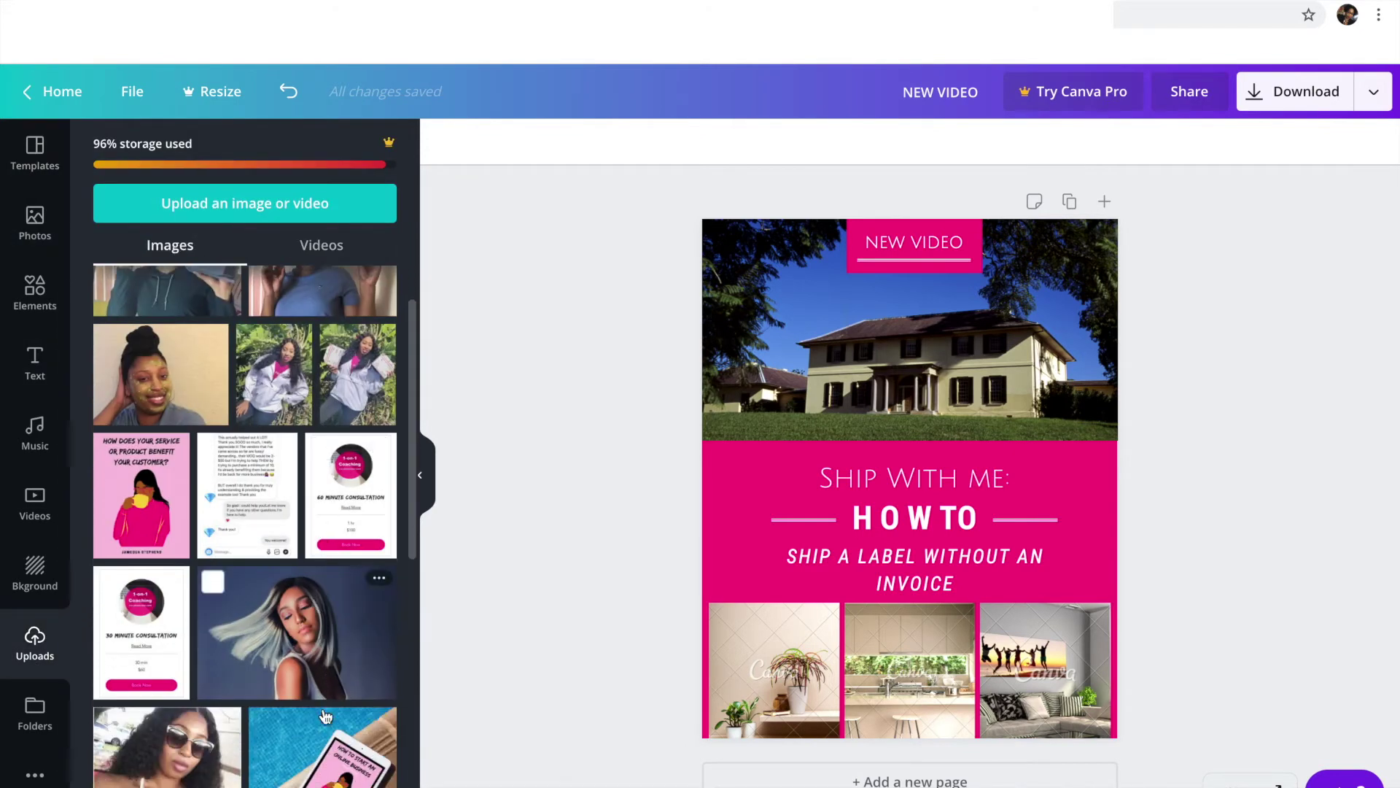
scroll(326, 717, down, 10)
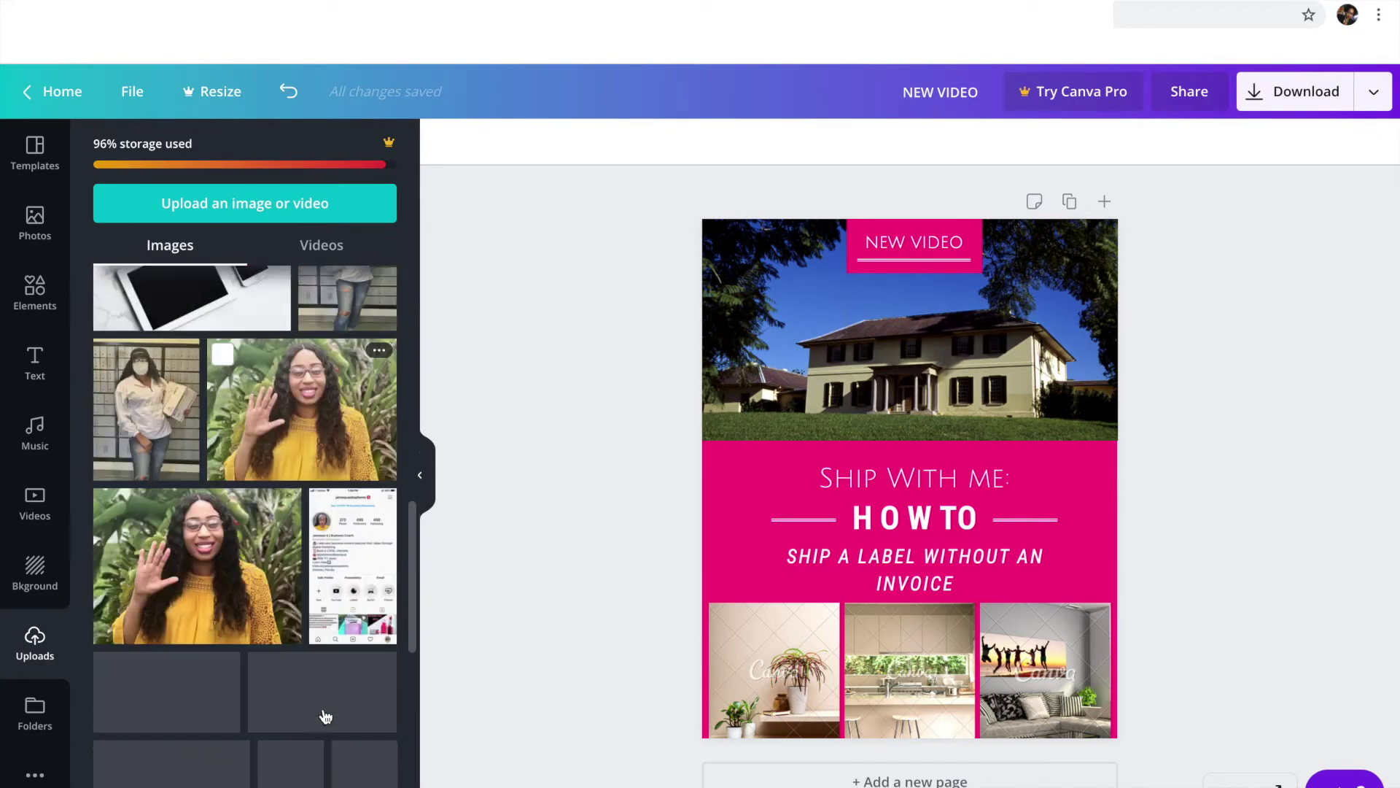
scroll(325, 716, down, 3)
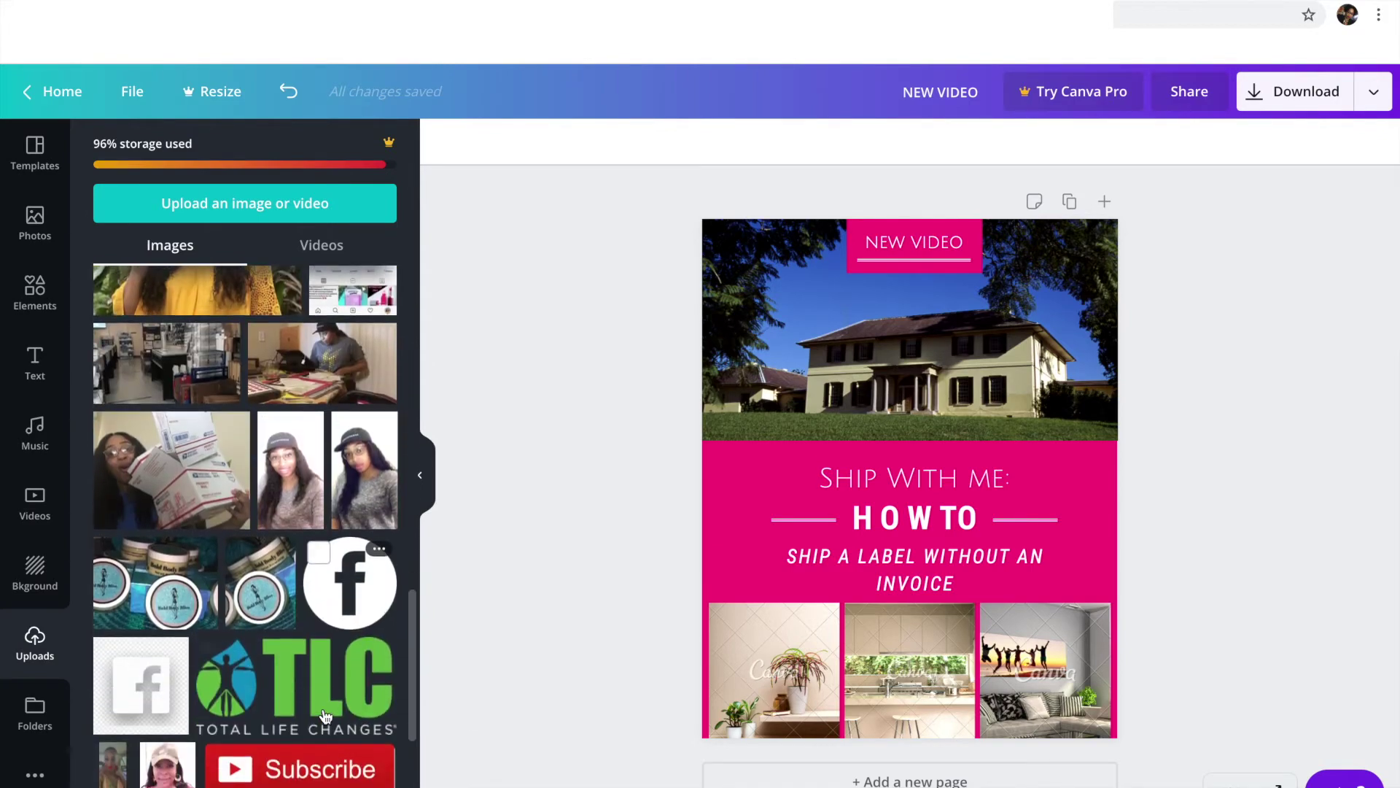
click(176, 479)
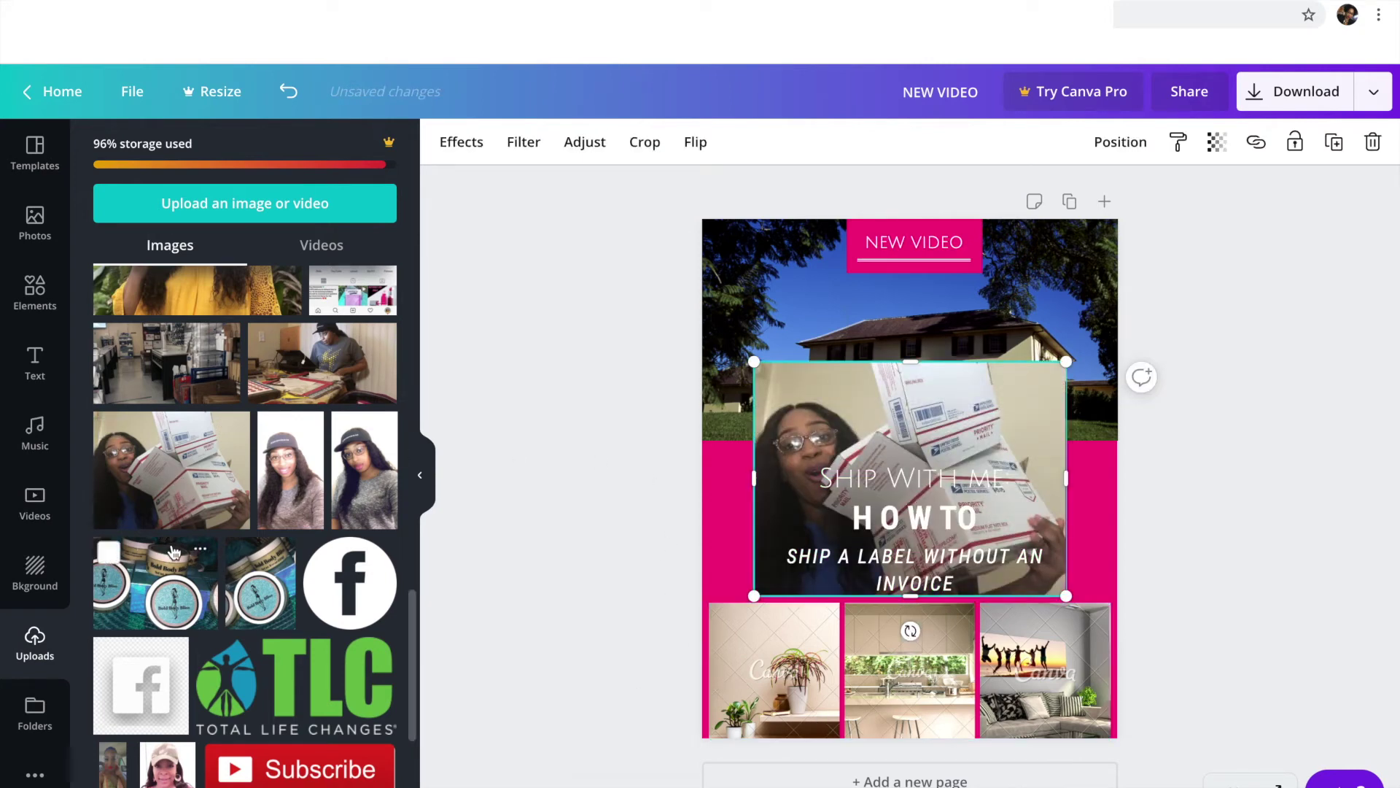
Clear the plant photo from the first frame of the bottom row and fill it with the Priority Mail boxes photo.
scroll(173, 552, down, 10)
scroll(173, 552, down, 10)
scroll(173, 552, down, 10)
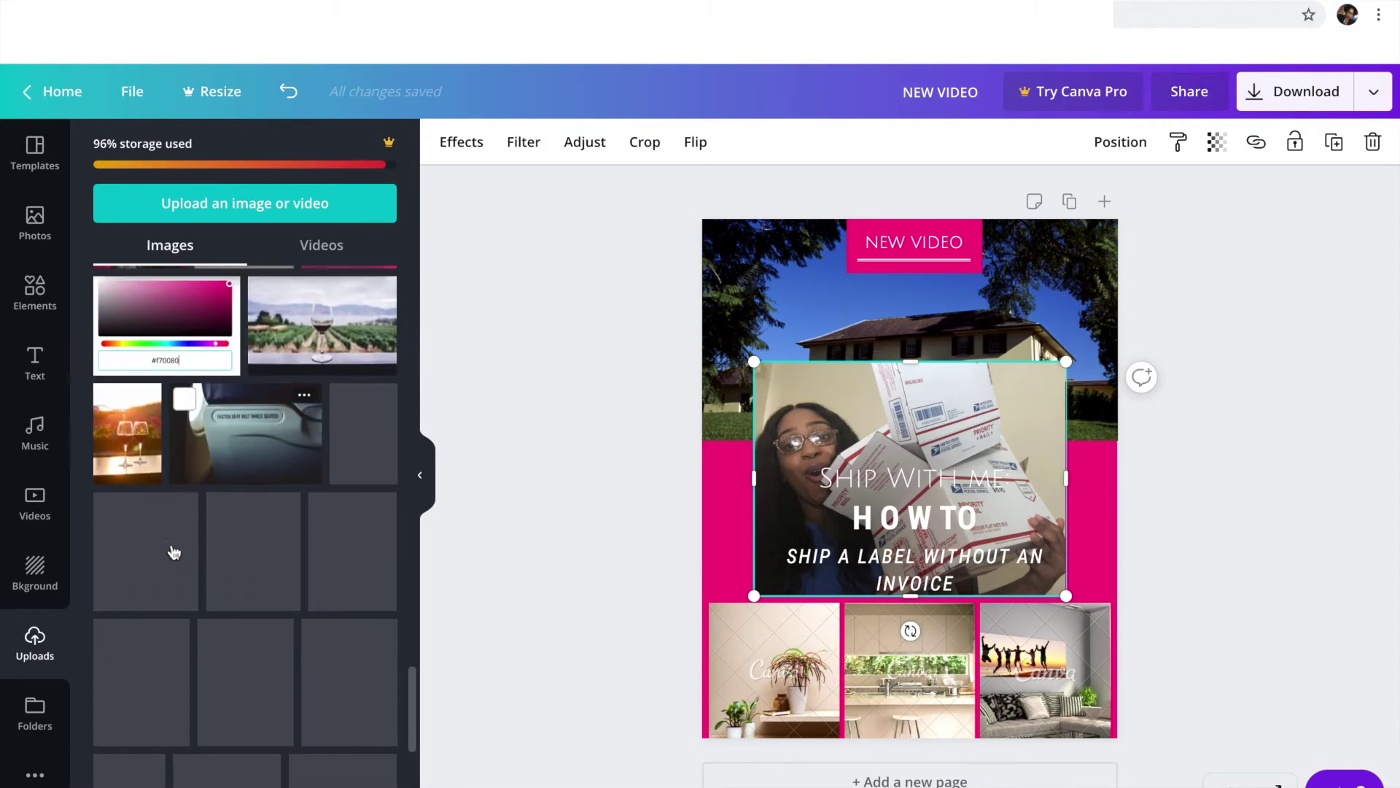
scroll(173, 552, down, 1)
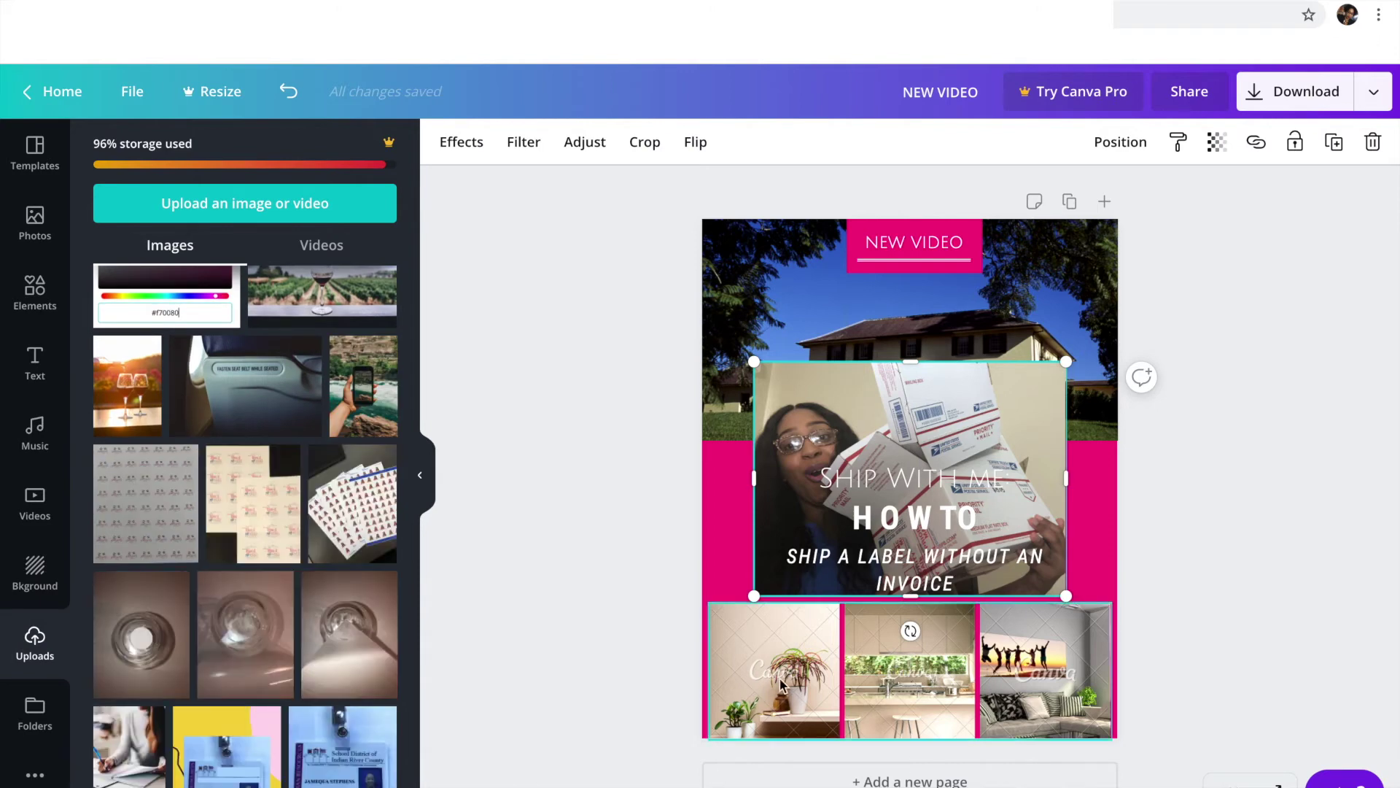
click(781, 685)
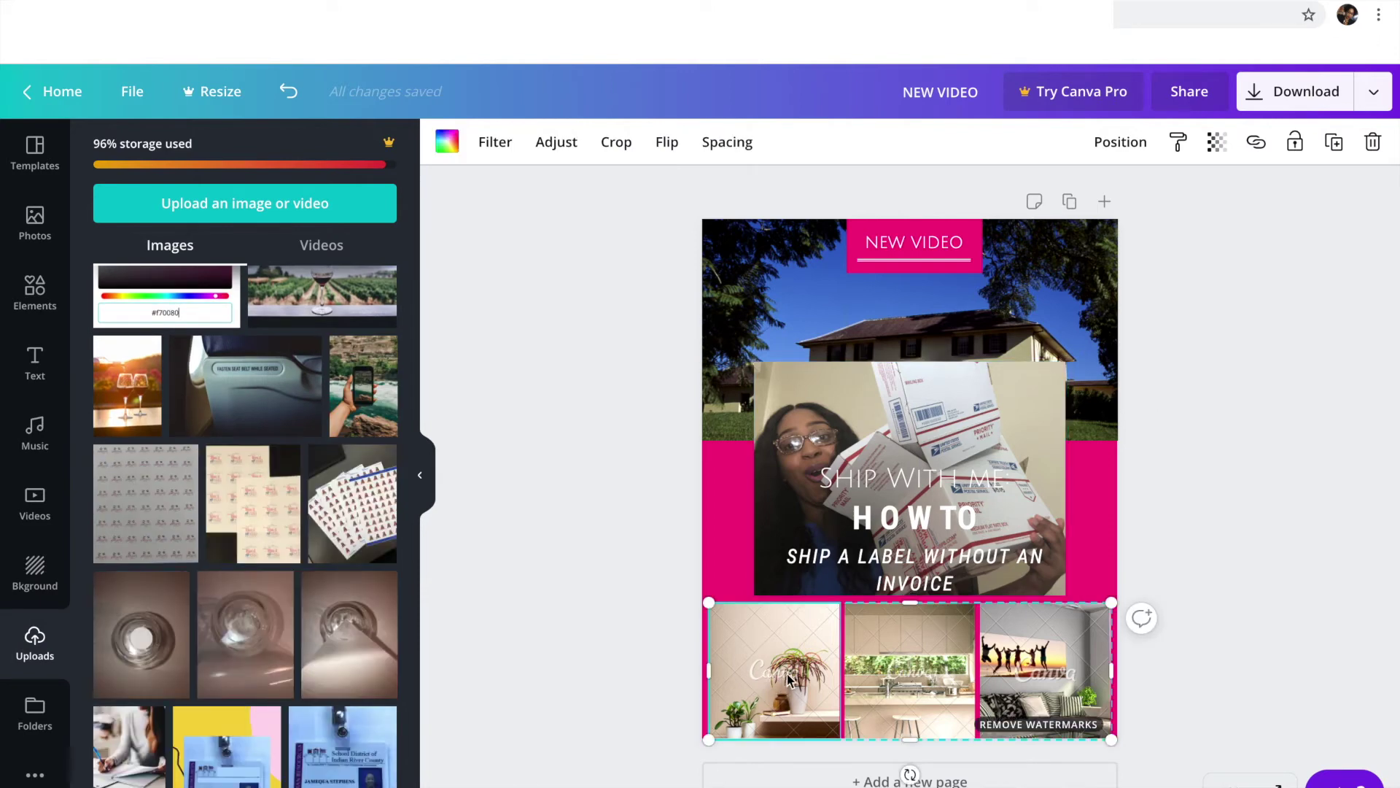
key(Delete)
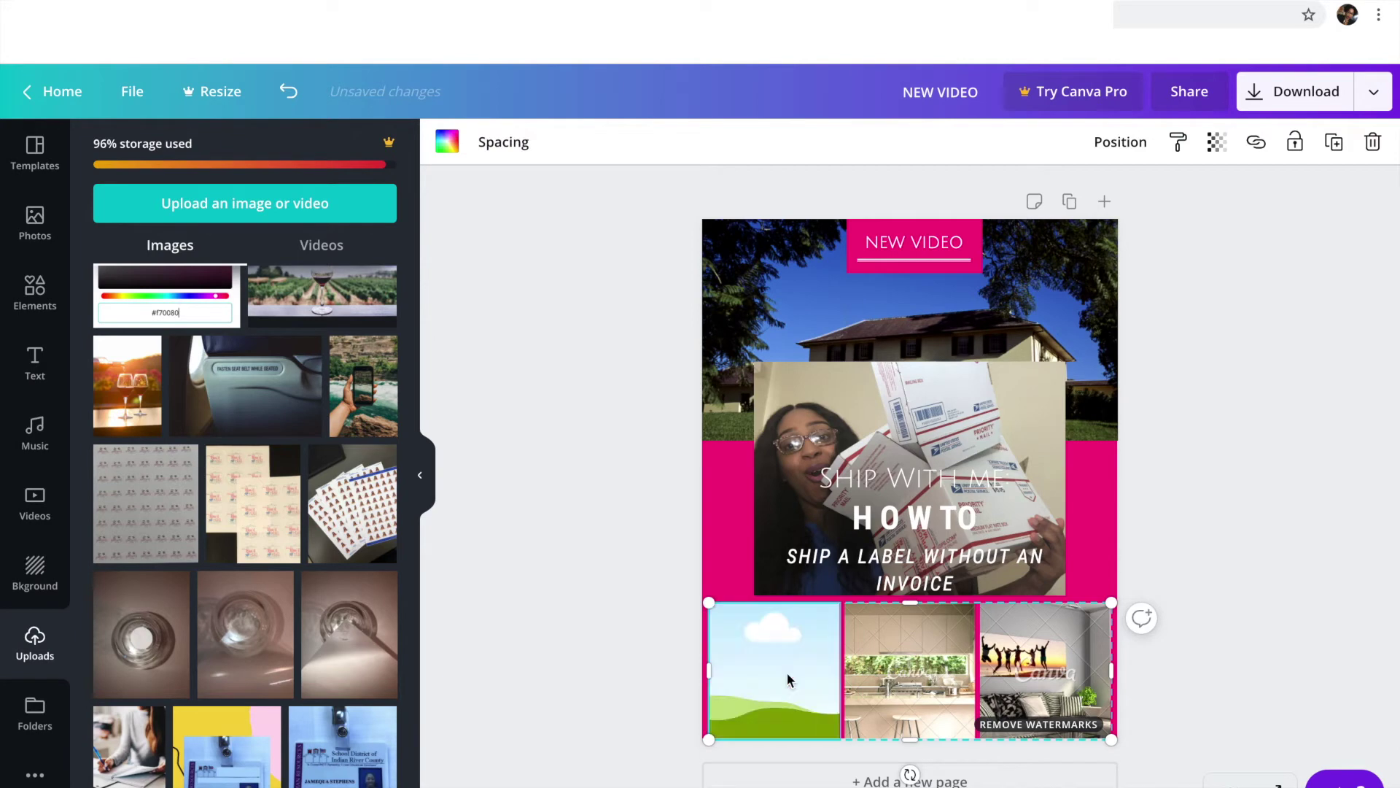
drag(835, 552, 800, 649)
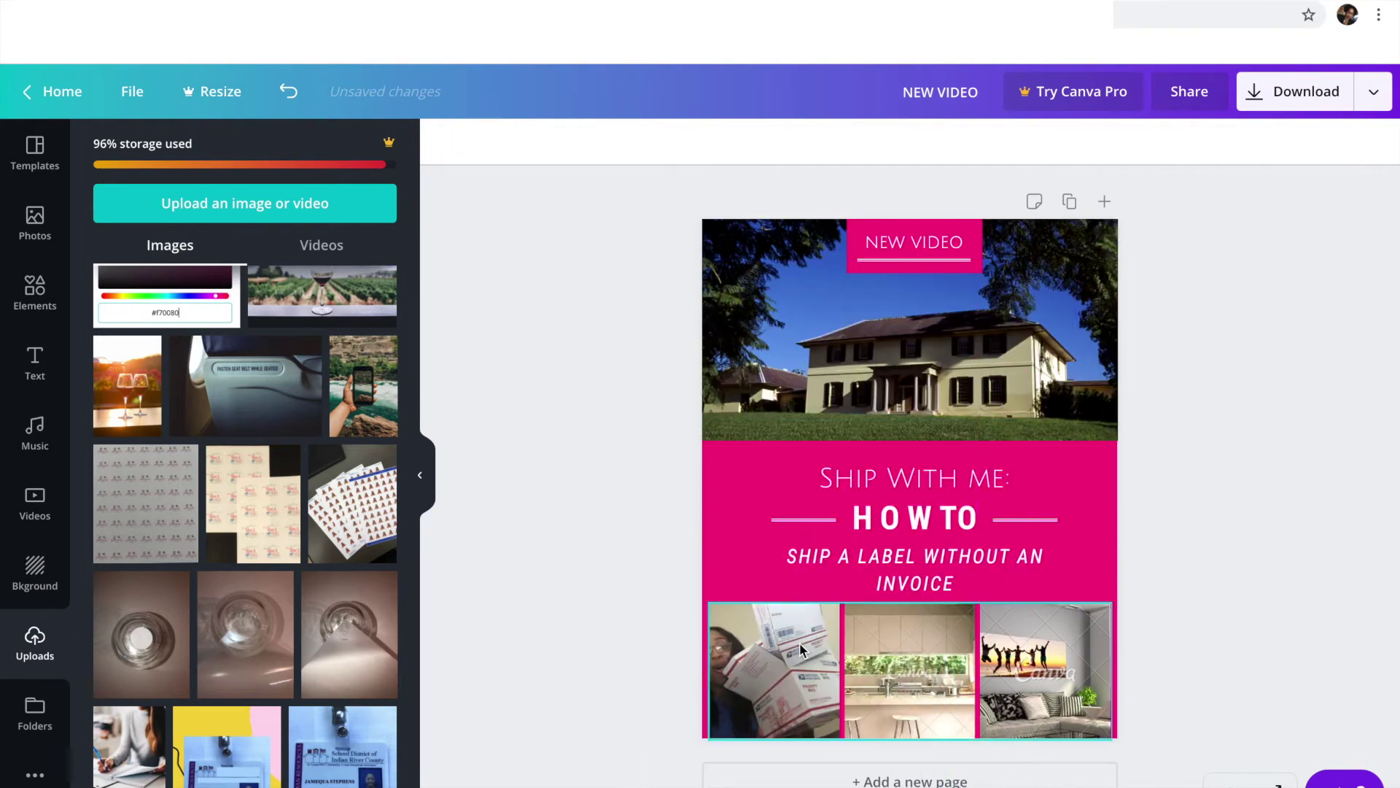
click(1361, 594)
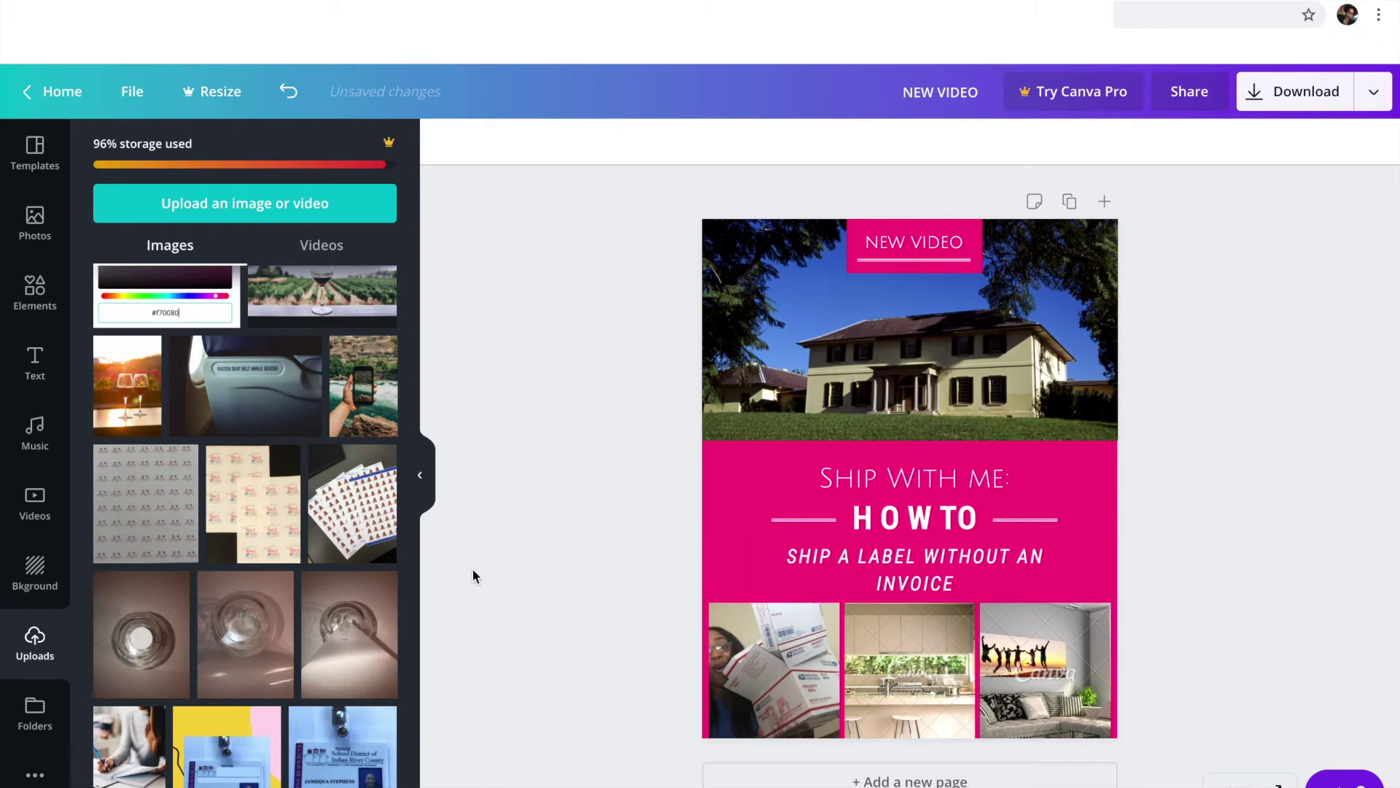
Replace the kitchen photo in the middle frame with the uploaded photo of a masked woman holding a parcel by the mailboxes.
click(904, 684)
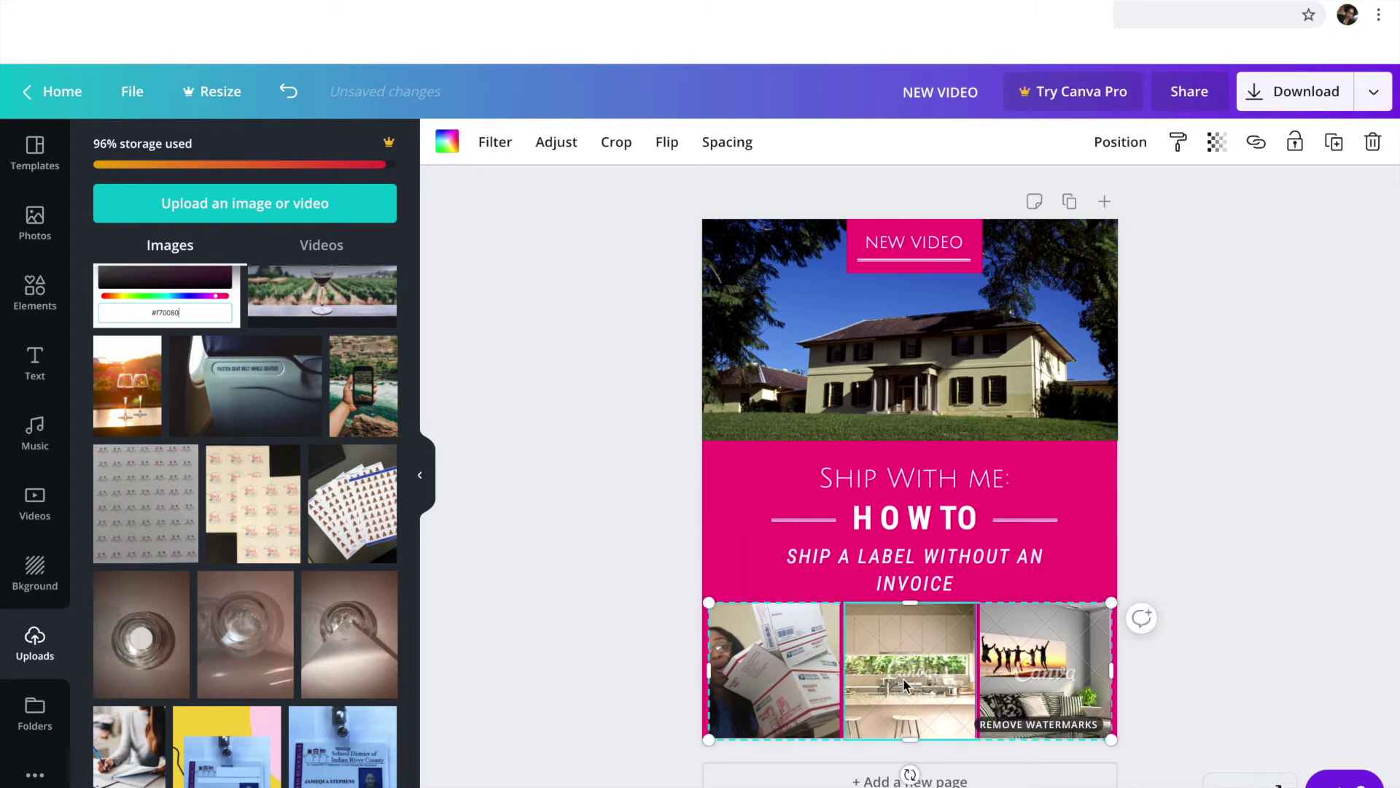
key(Delete)
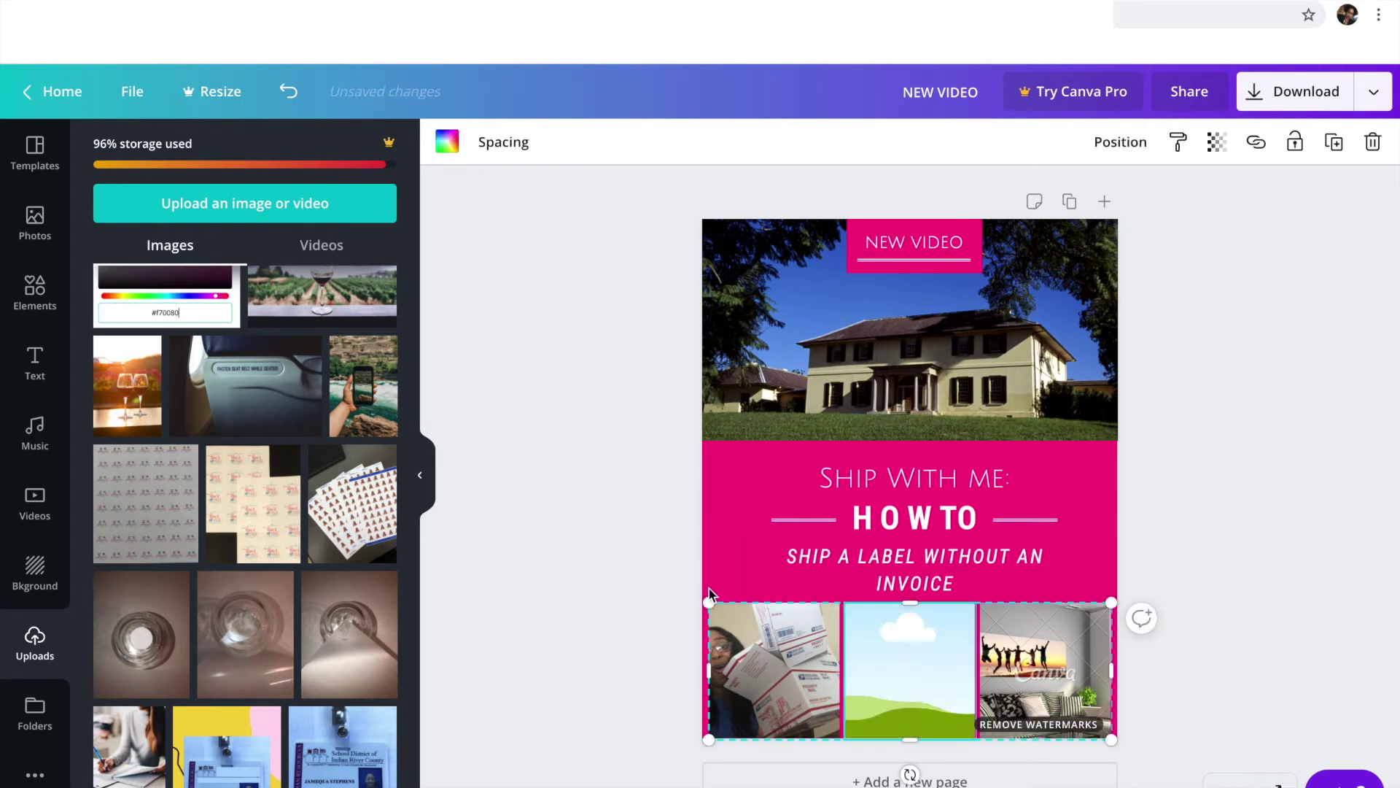
scroll(320, 684, down, 10)
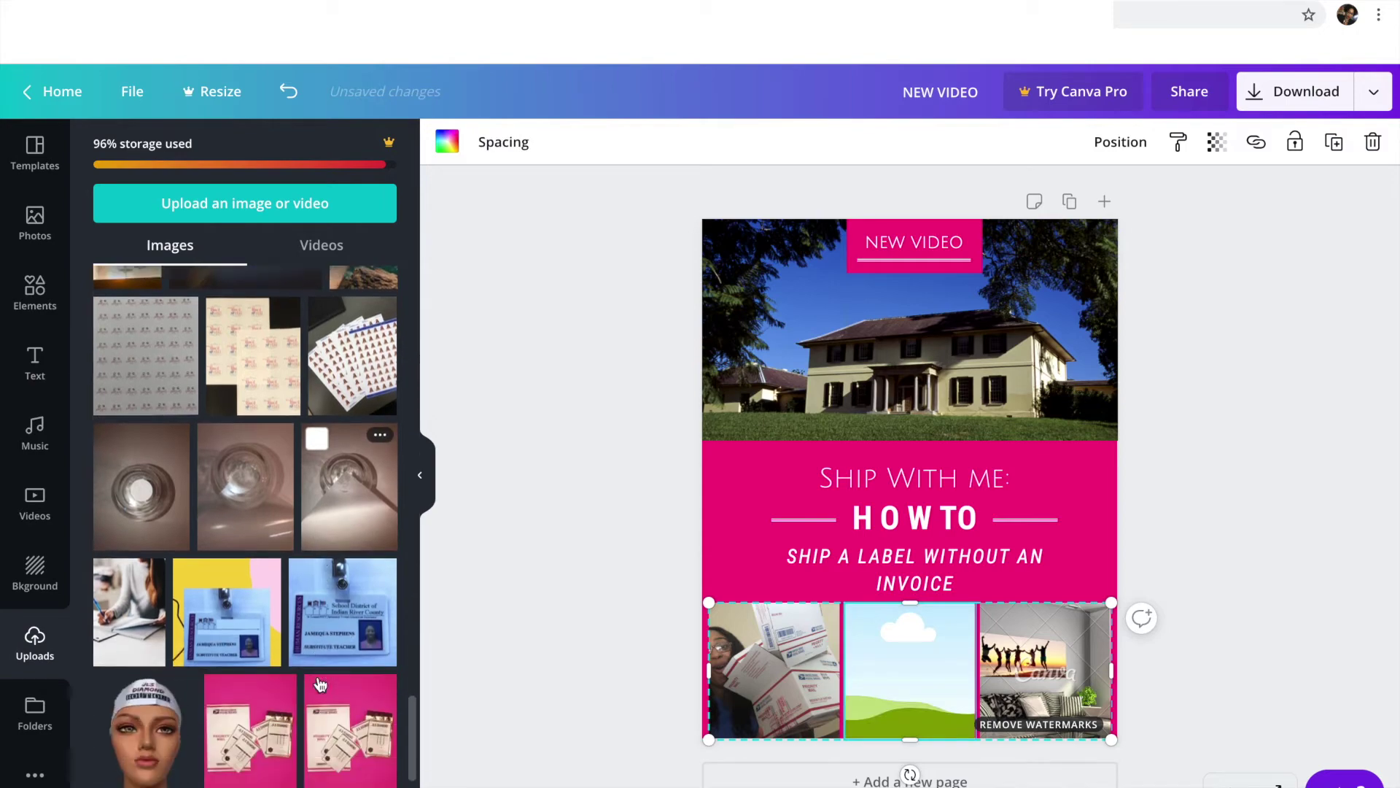
scroll(318, 676, up, 10)
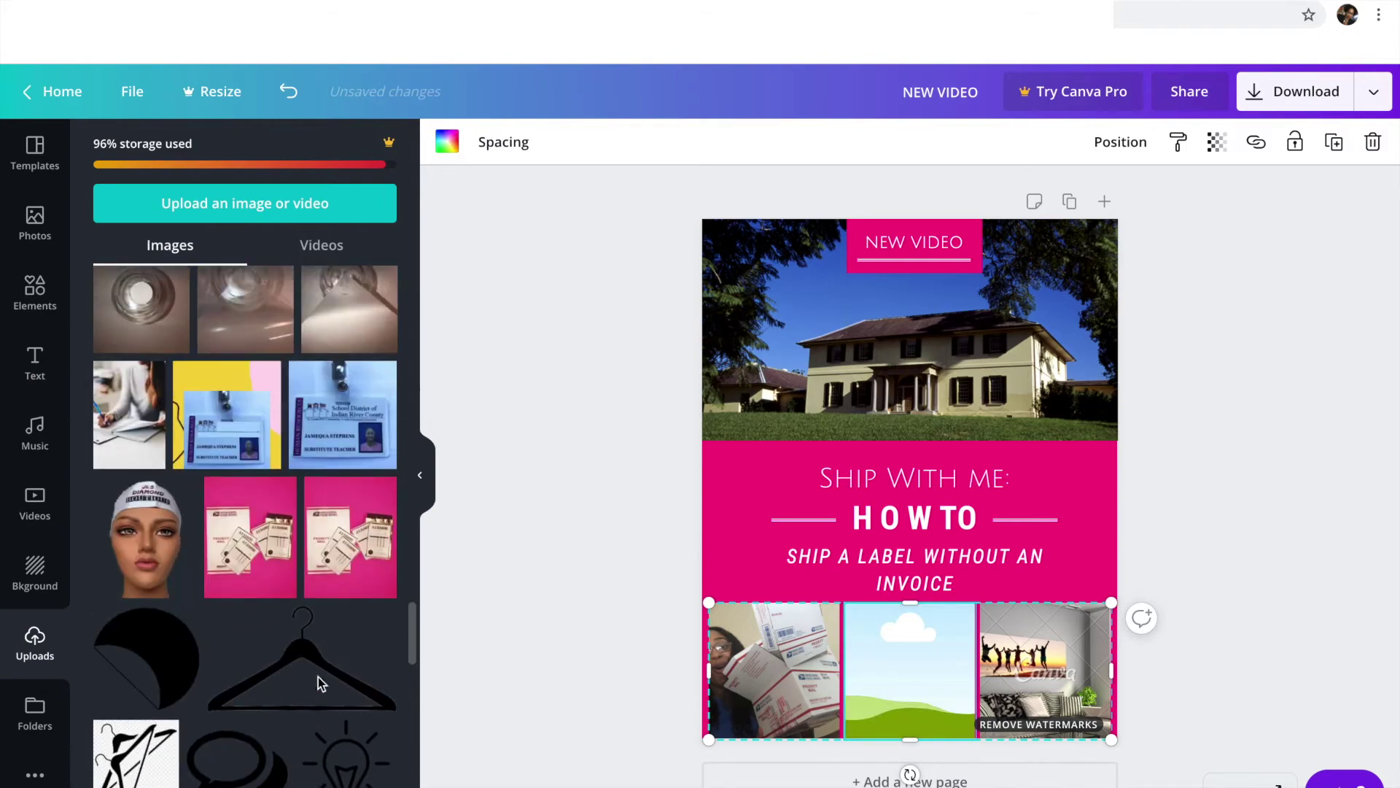
scroll(319, 683, up, 10)
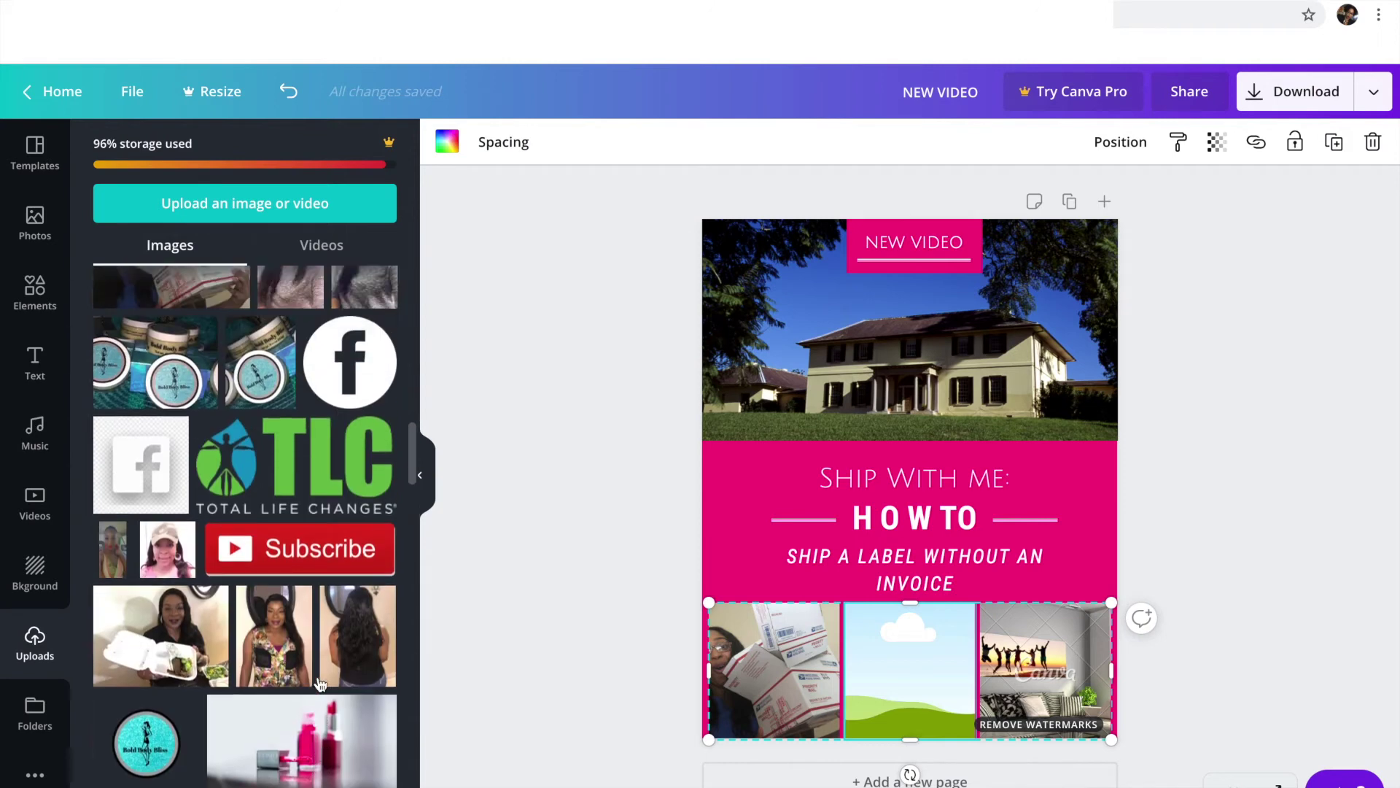
scroll(320, 684, up, 2)
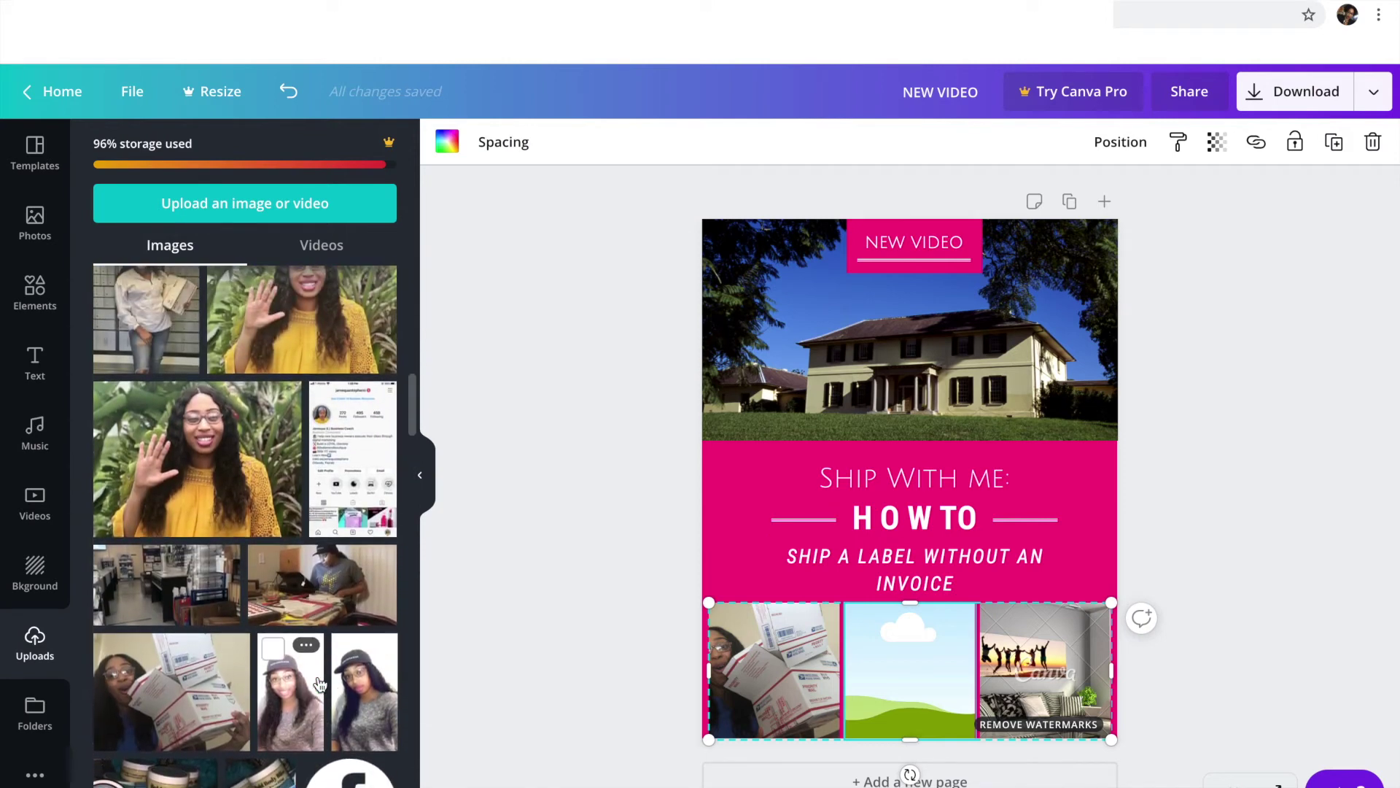
scroll(183, 594, up, 5)
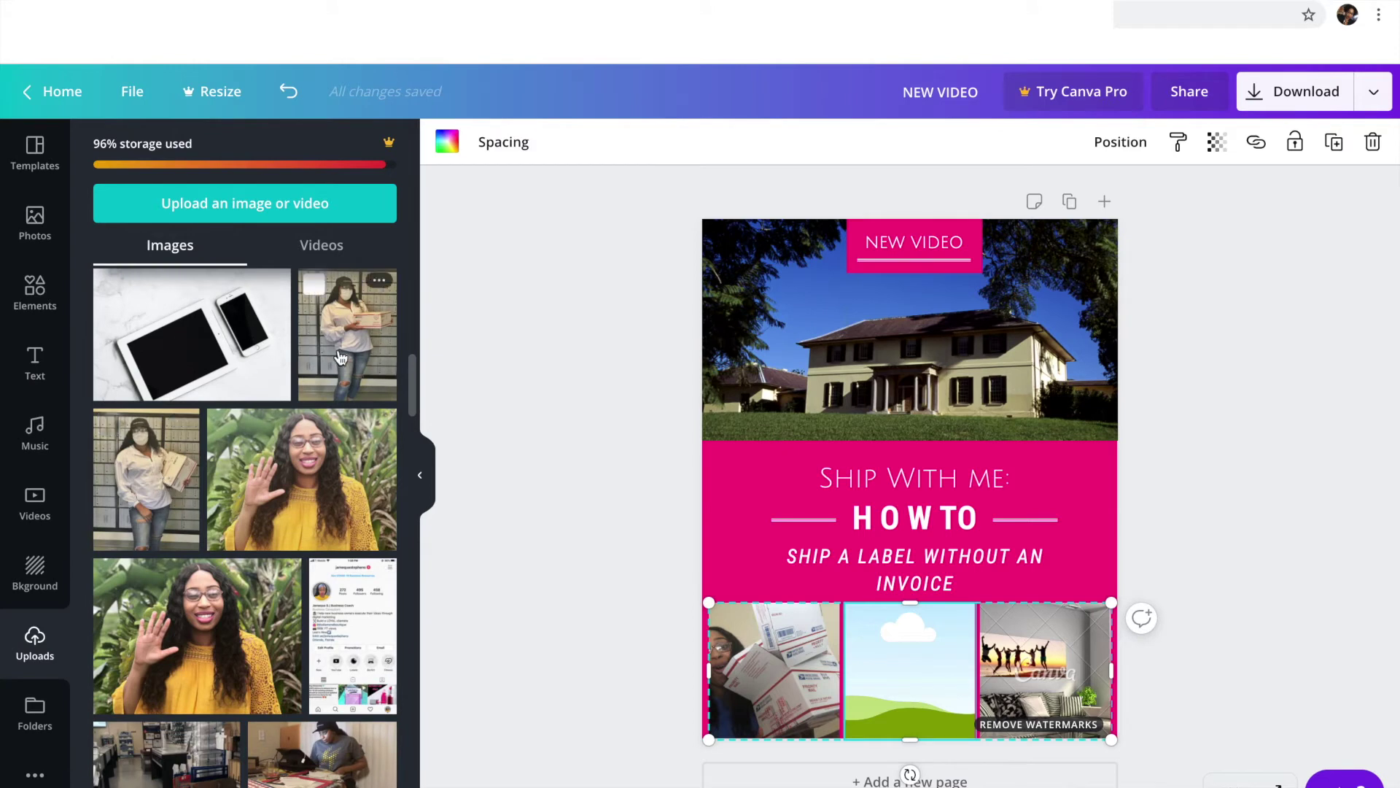
click(135, 493)
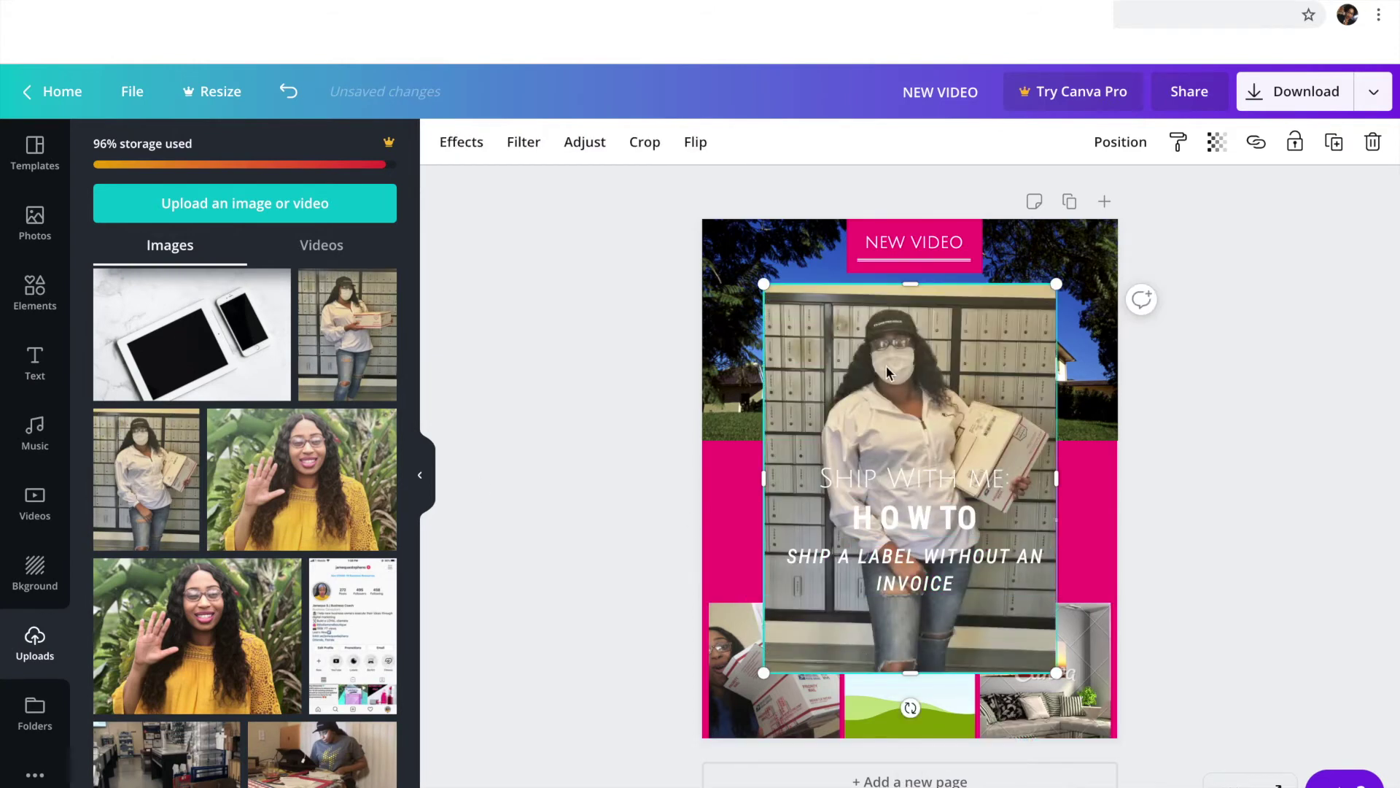
drag(910, 390, 907, 664)
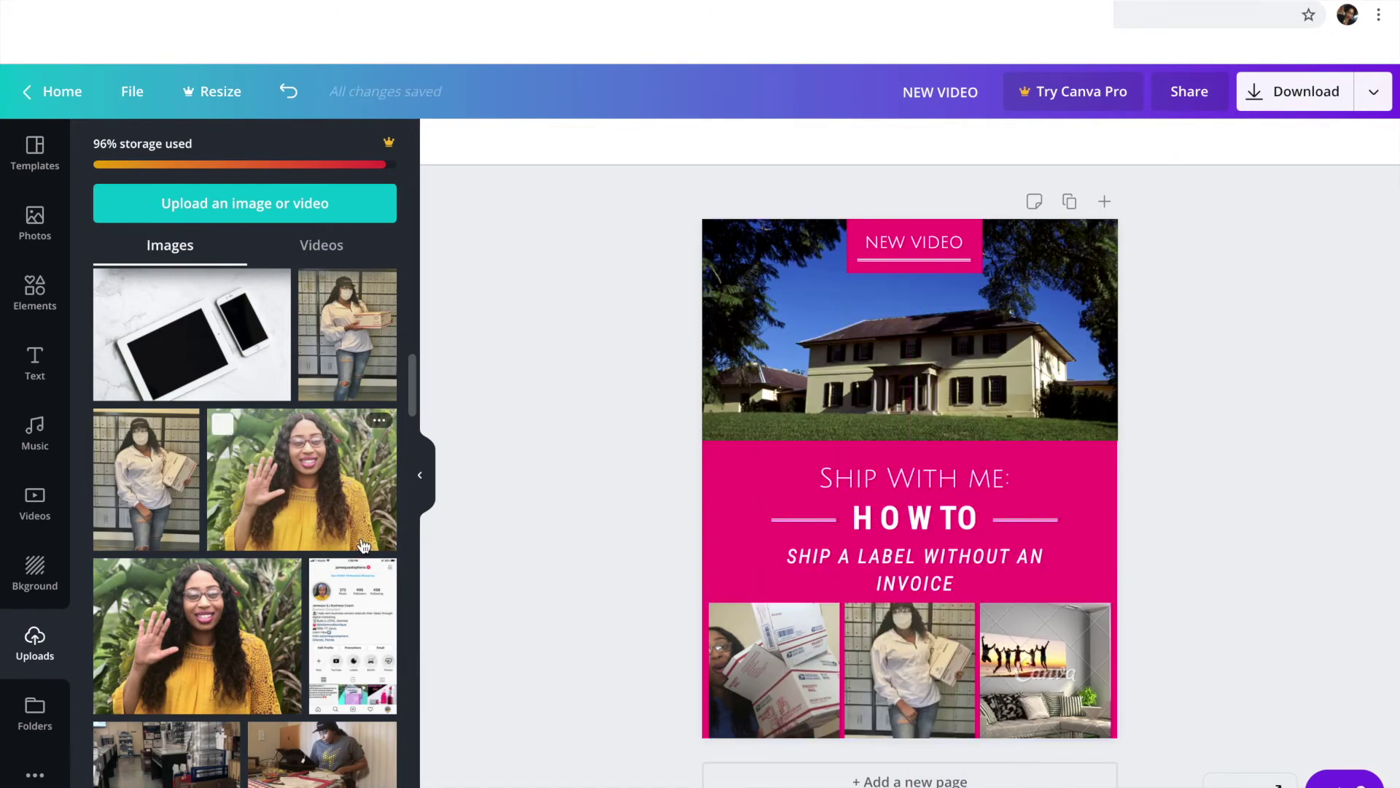
Replace the sofa photo in the third frame with the uploaded photo of the woman in a headwrap holding up packages.
scroll(361, 548, up, 2)
scroll(361, 549, up, 10)
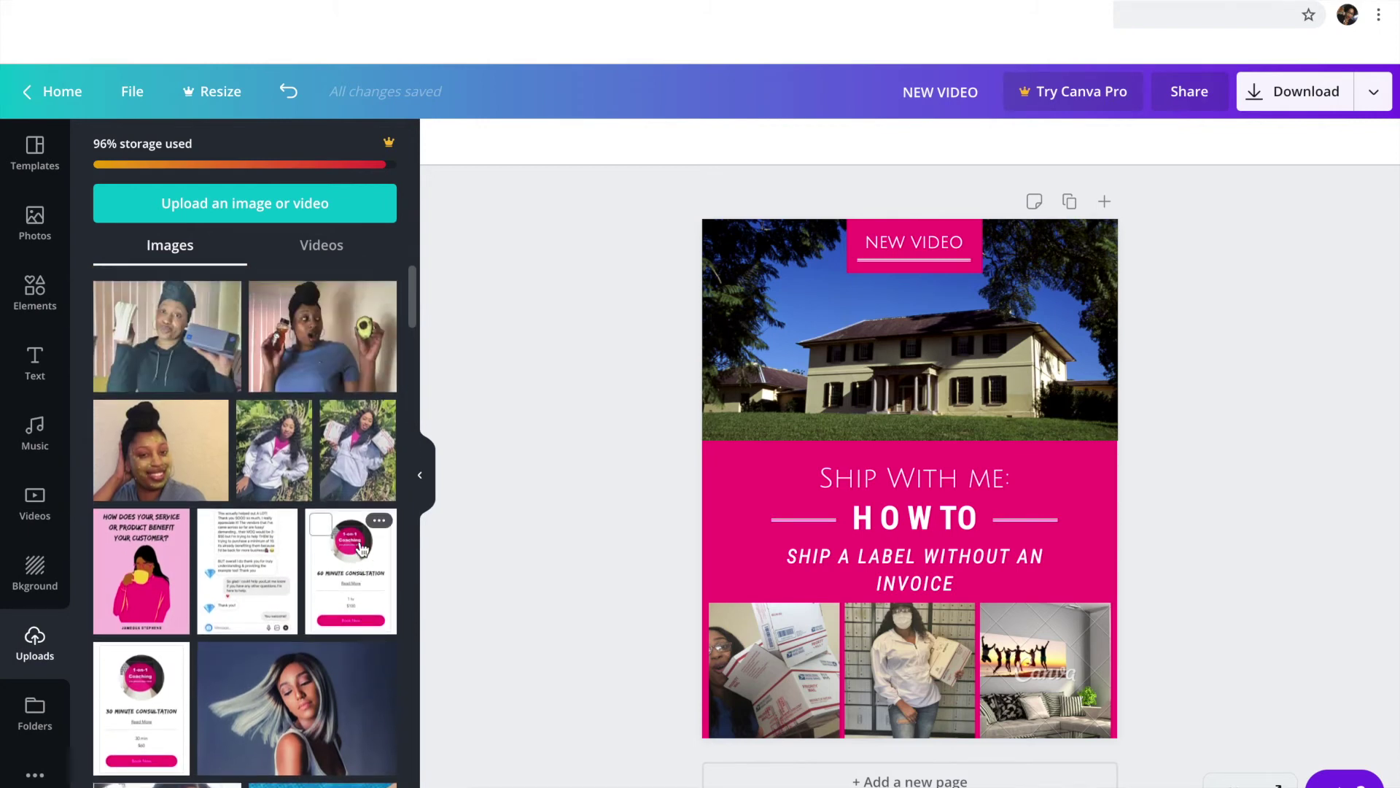
click(1049, 692)
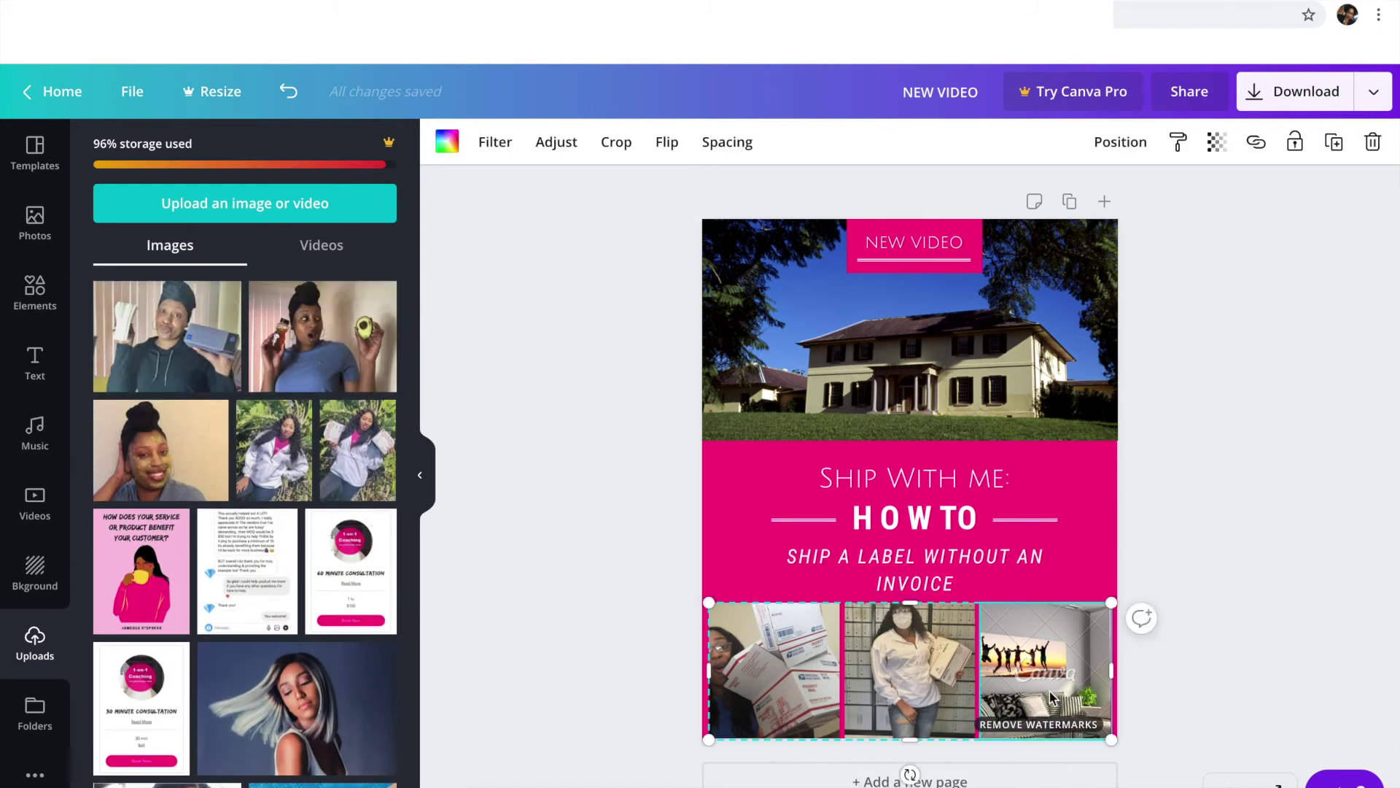
key(Delete)
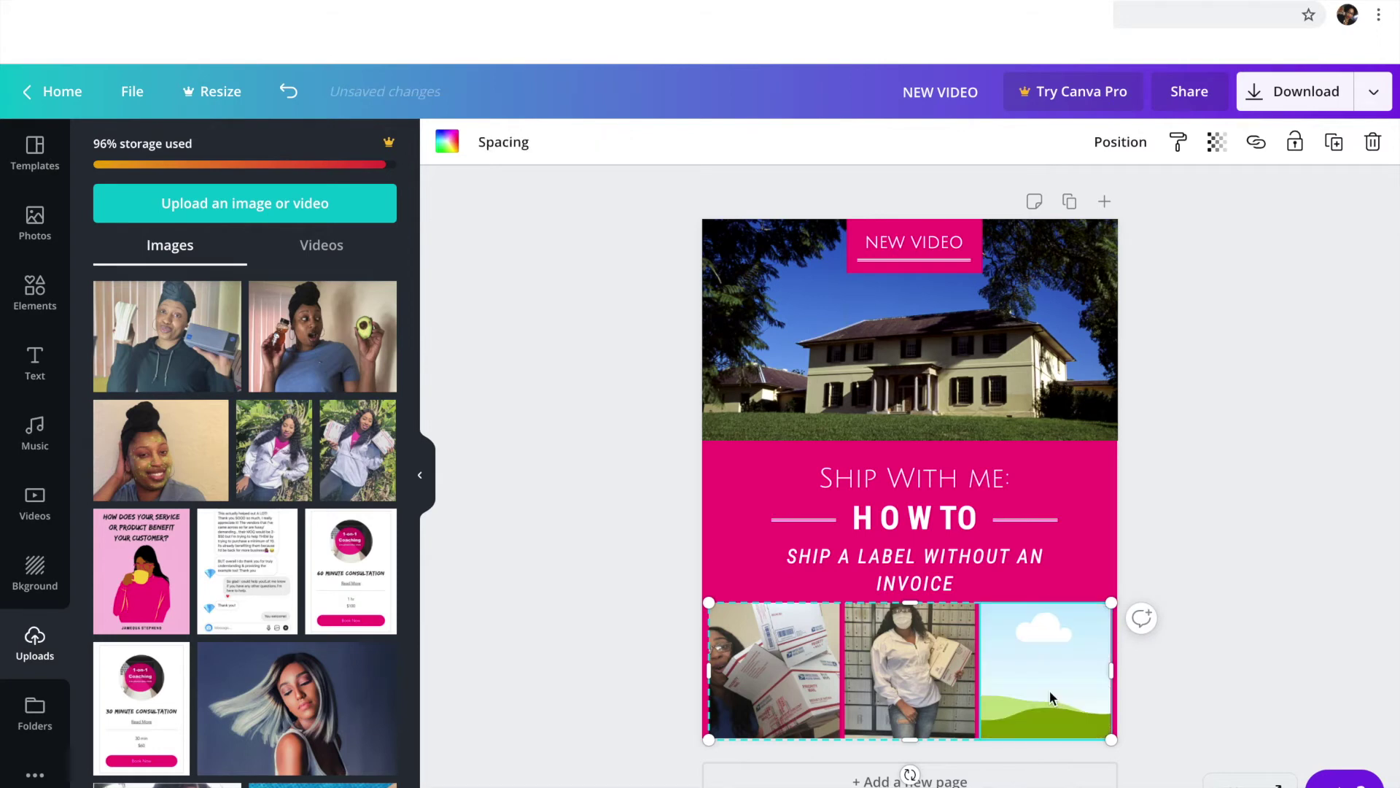
click(194, 356)
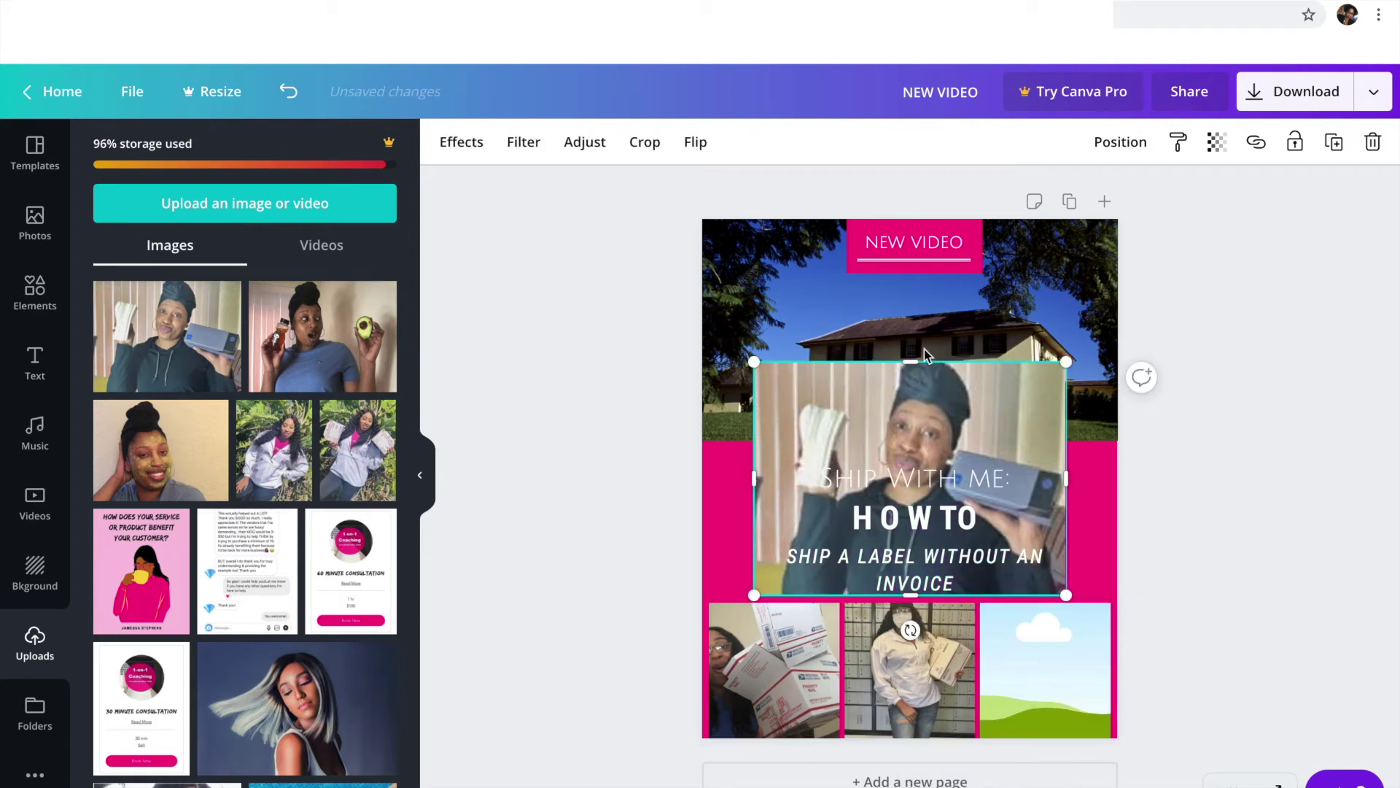
drag(948, 477, 1040, 632)
Apply the Cali filter to all three photos in the bottom row.
click(751, 667)
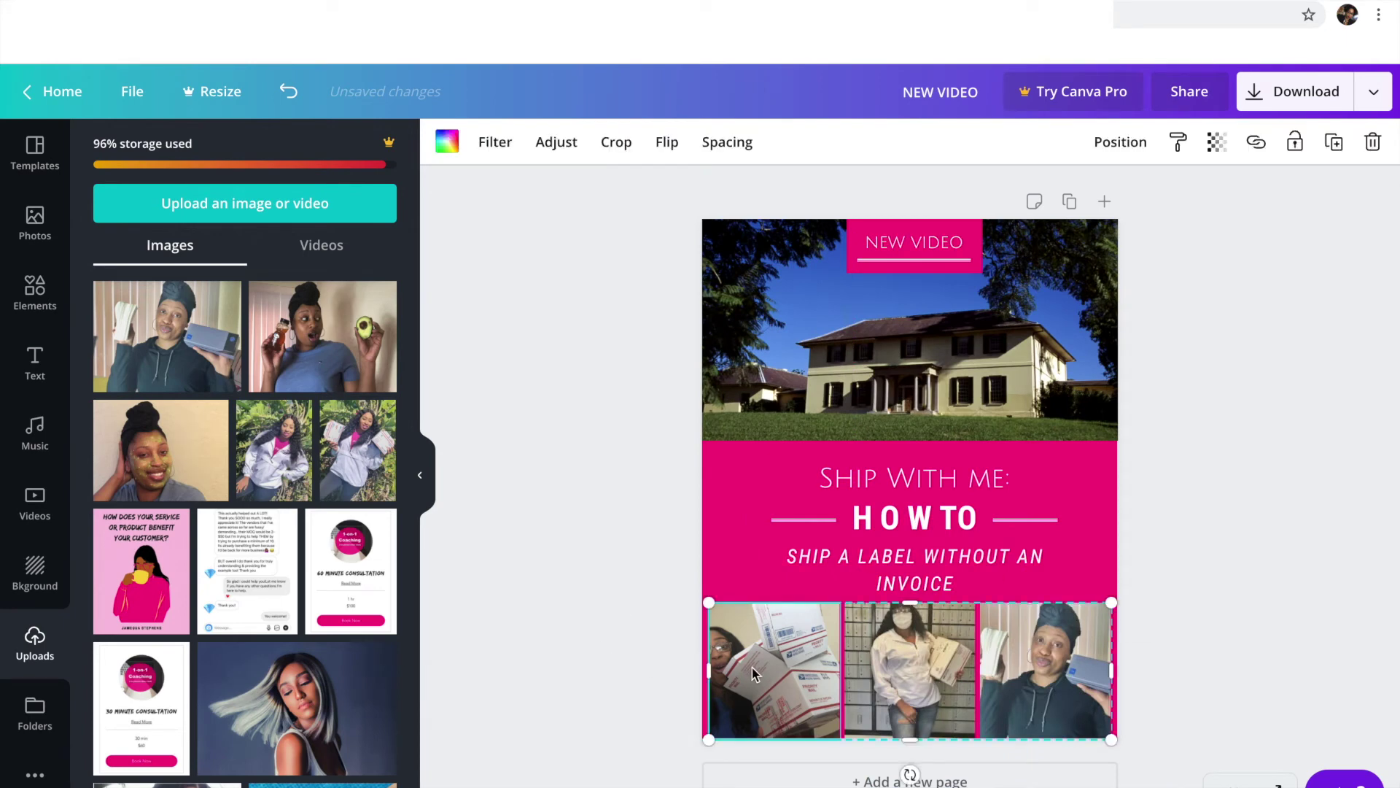
click(507, 146)
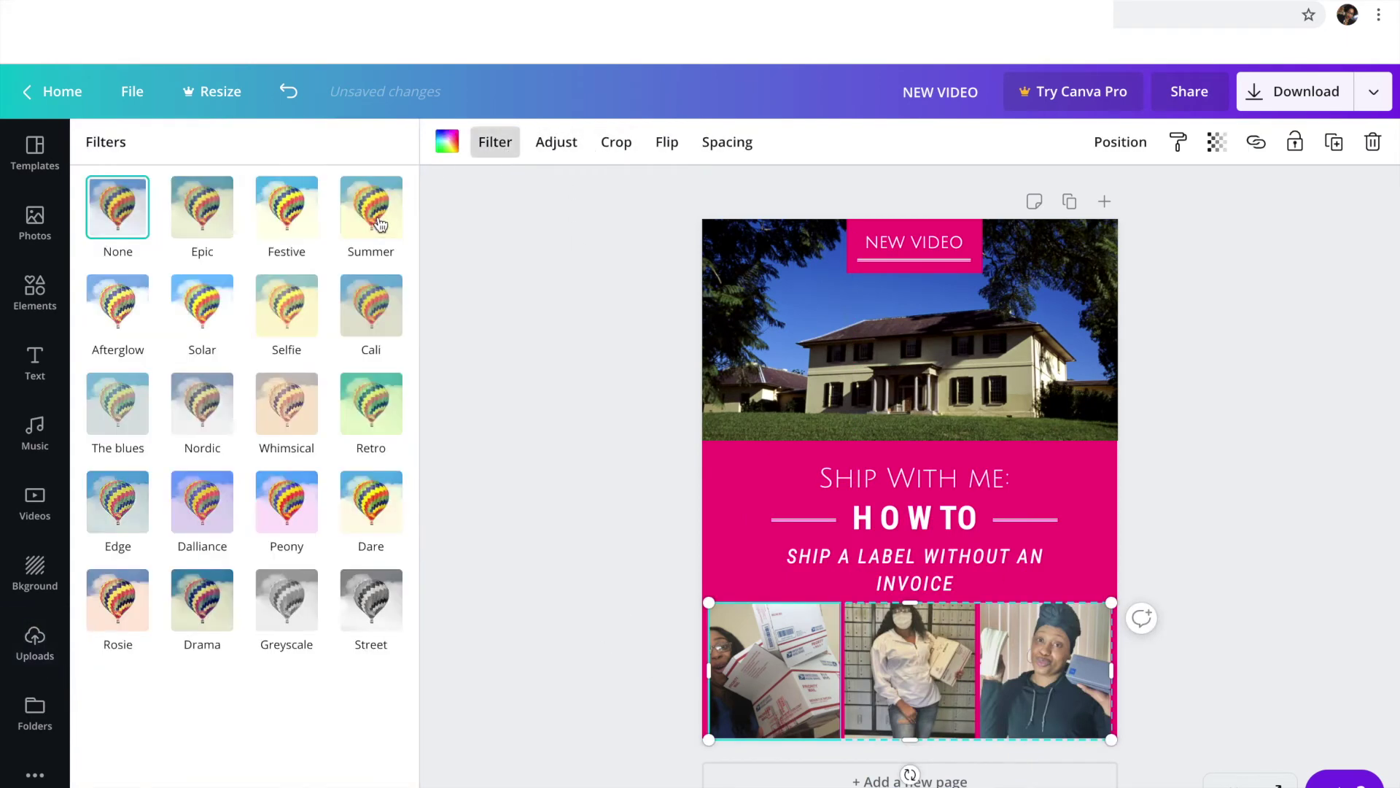
click(387, 327)
click(374, 324)
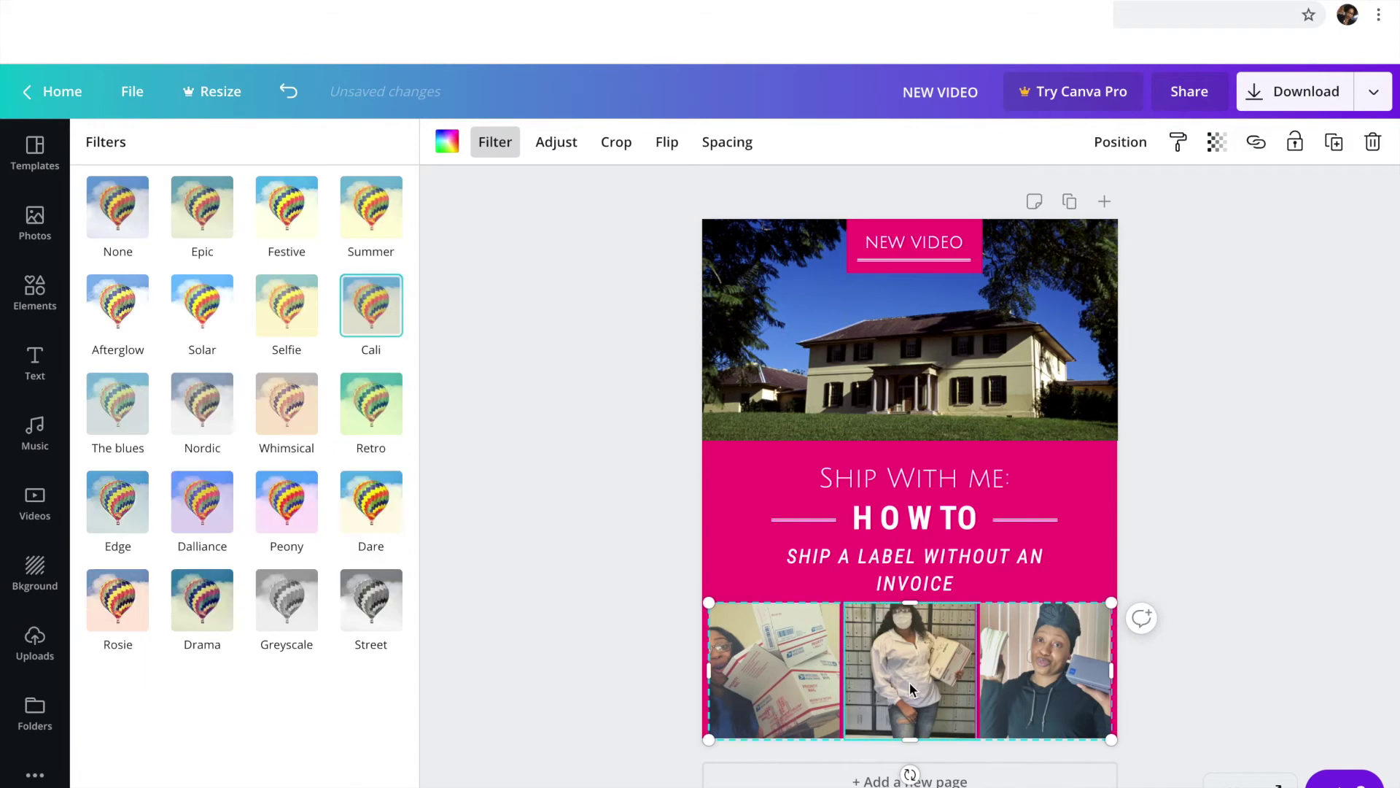
click(372, 324)
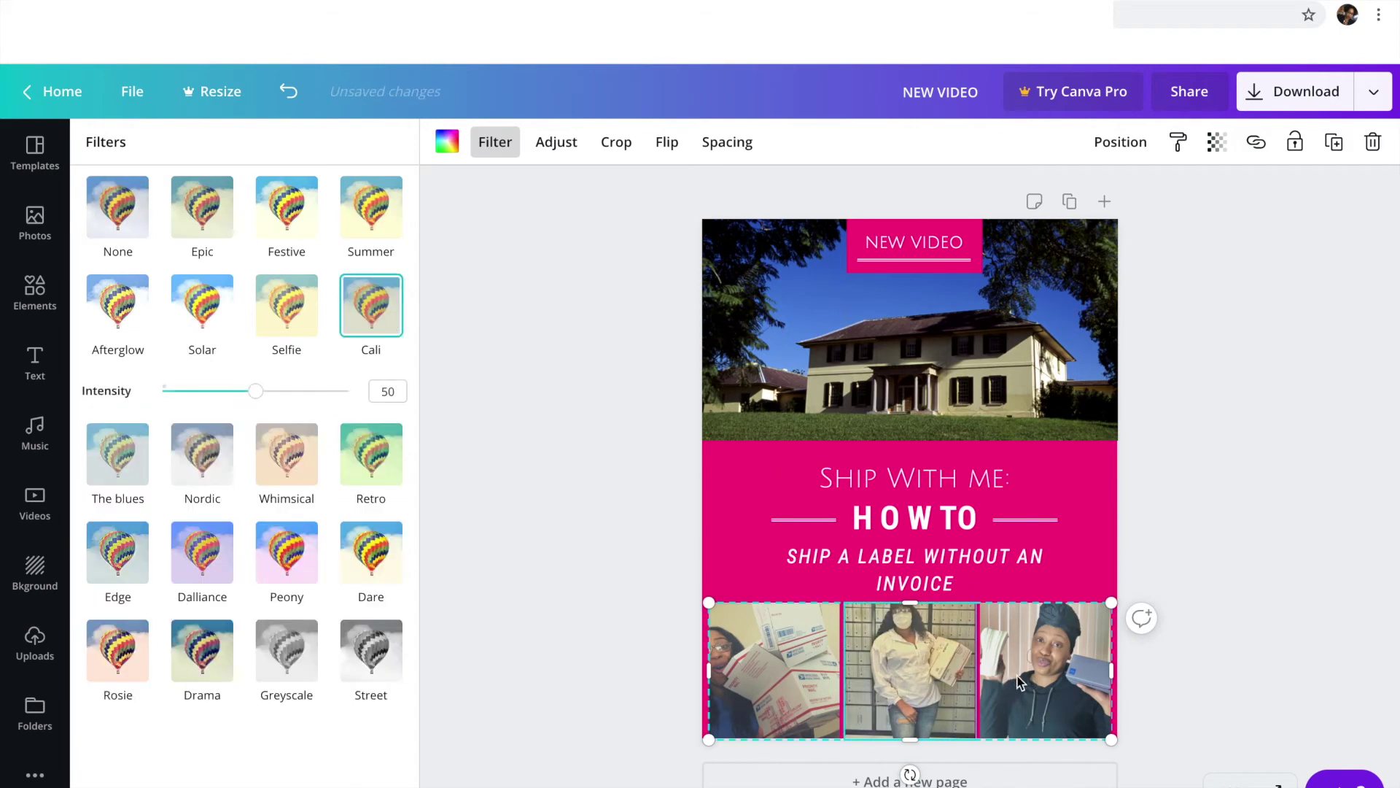
key(ctrl+z)
click(372, 306)
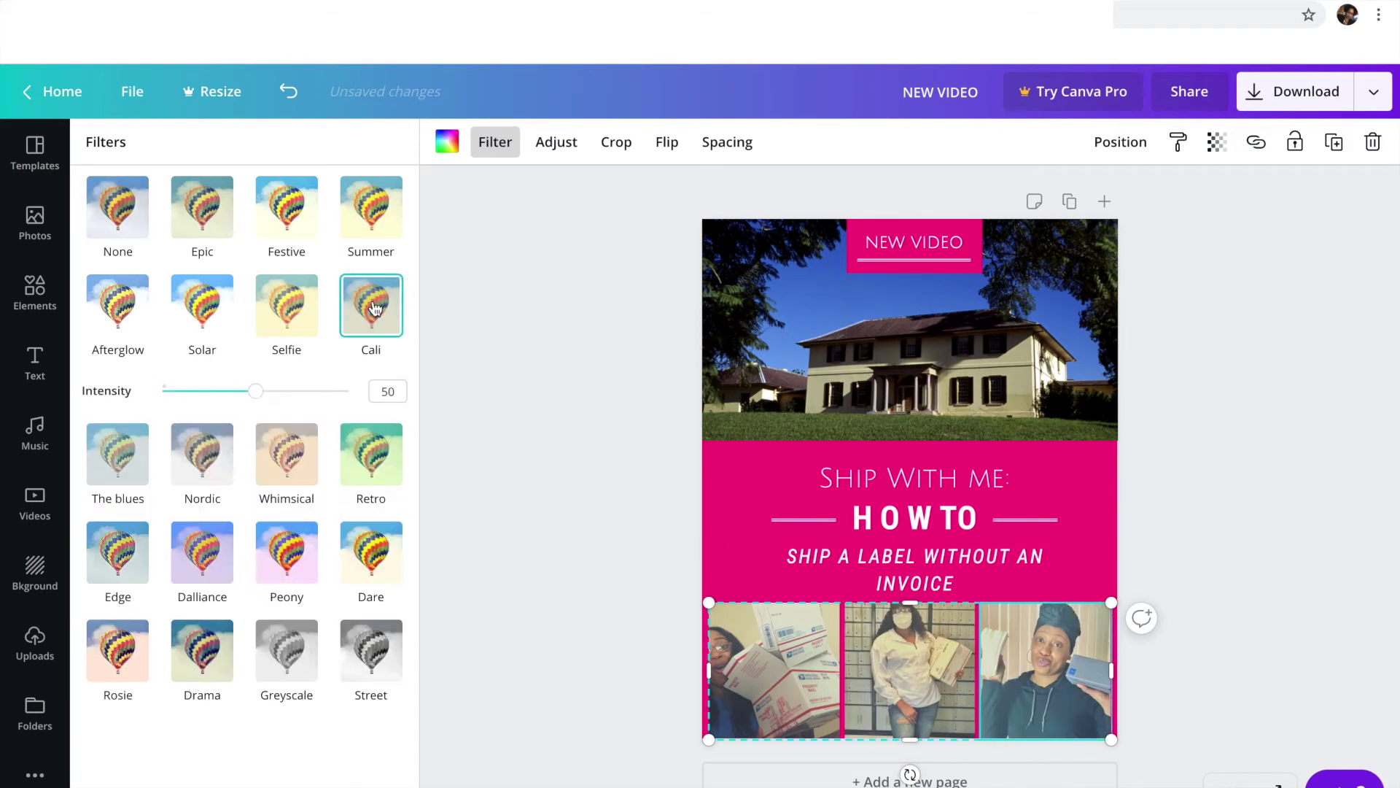
click(558, 458)
click(1275, 507)
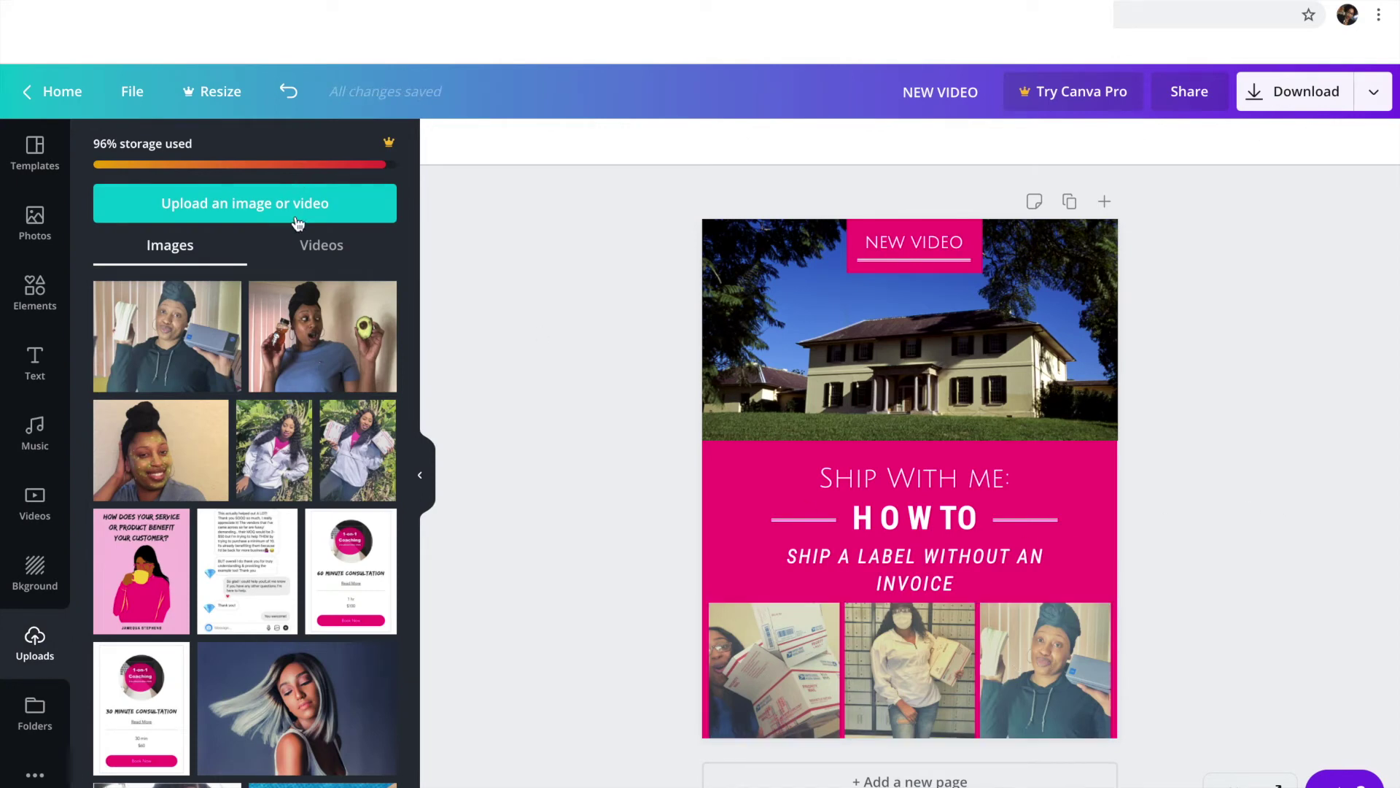
Replace the house picture in the large upper frame with the uploaded 2:32 video clip.
click(309, 257)
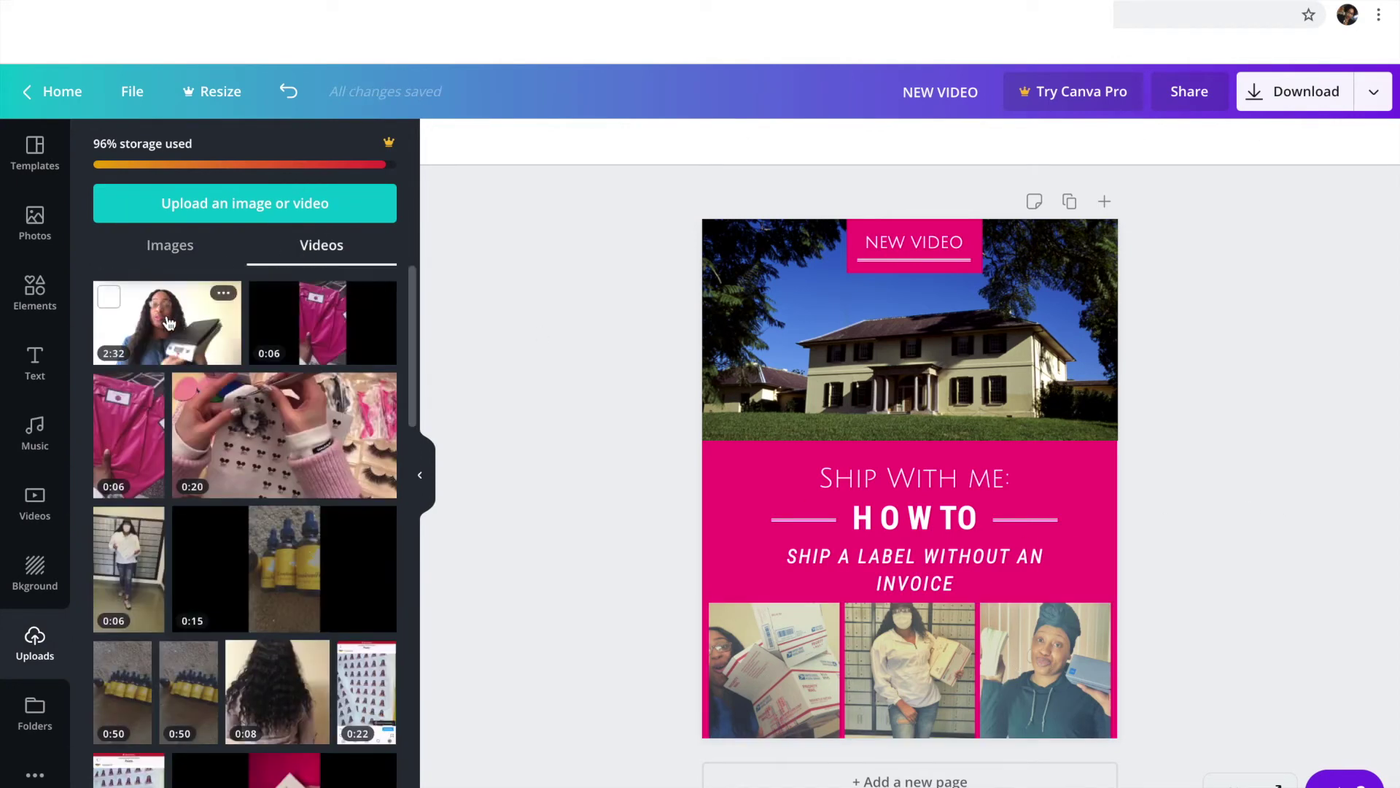
click(167, 319)
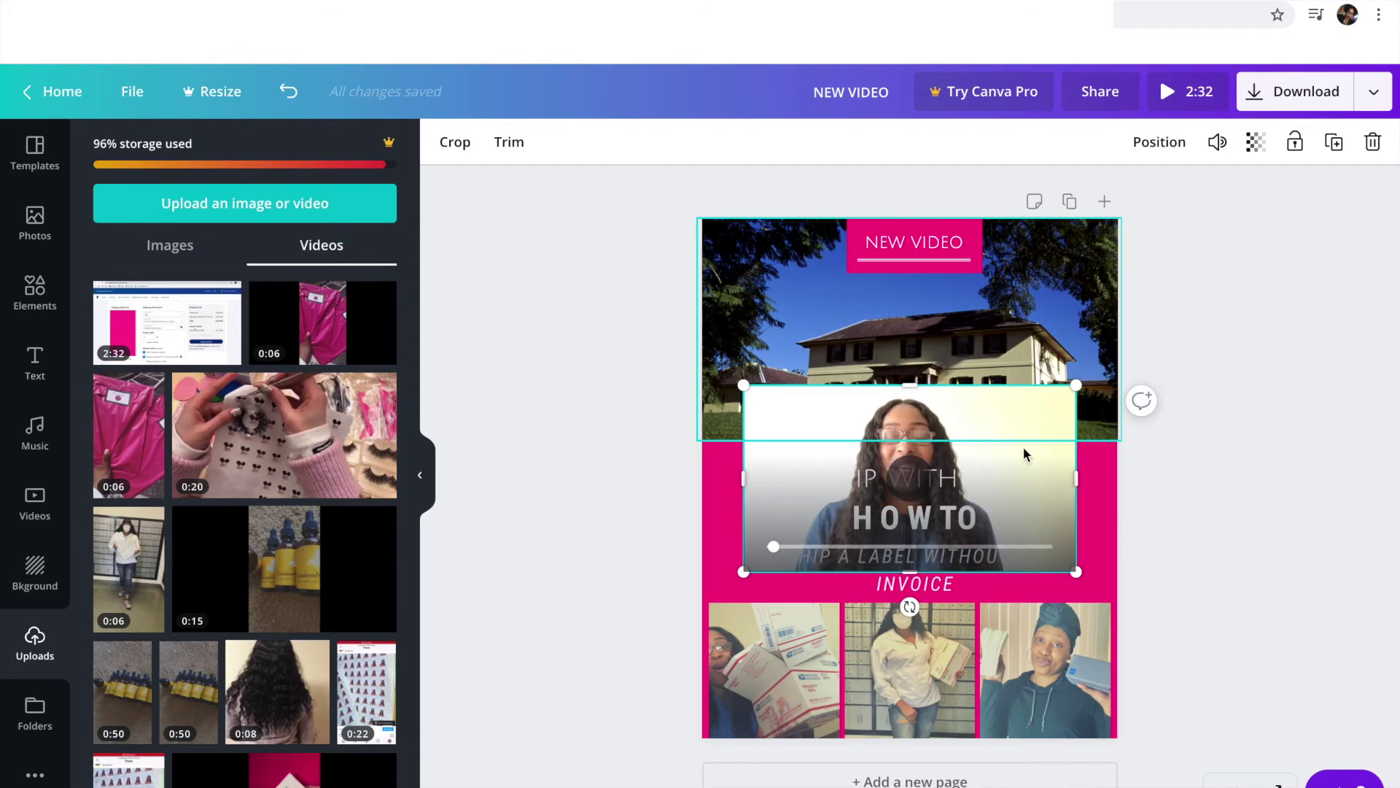
click(817, 305)
key(Delete)
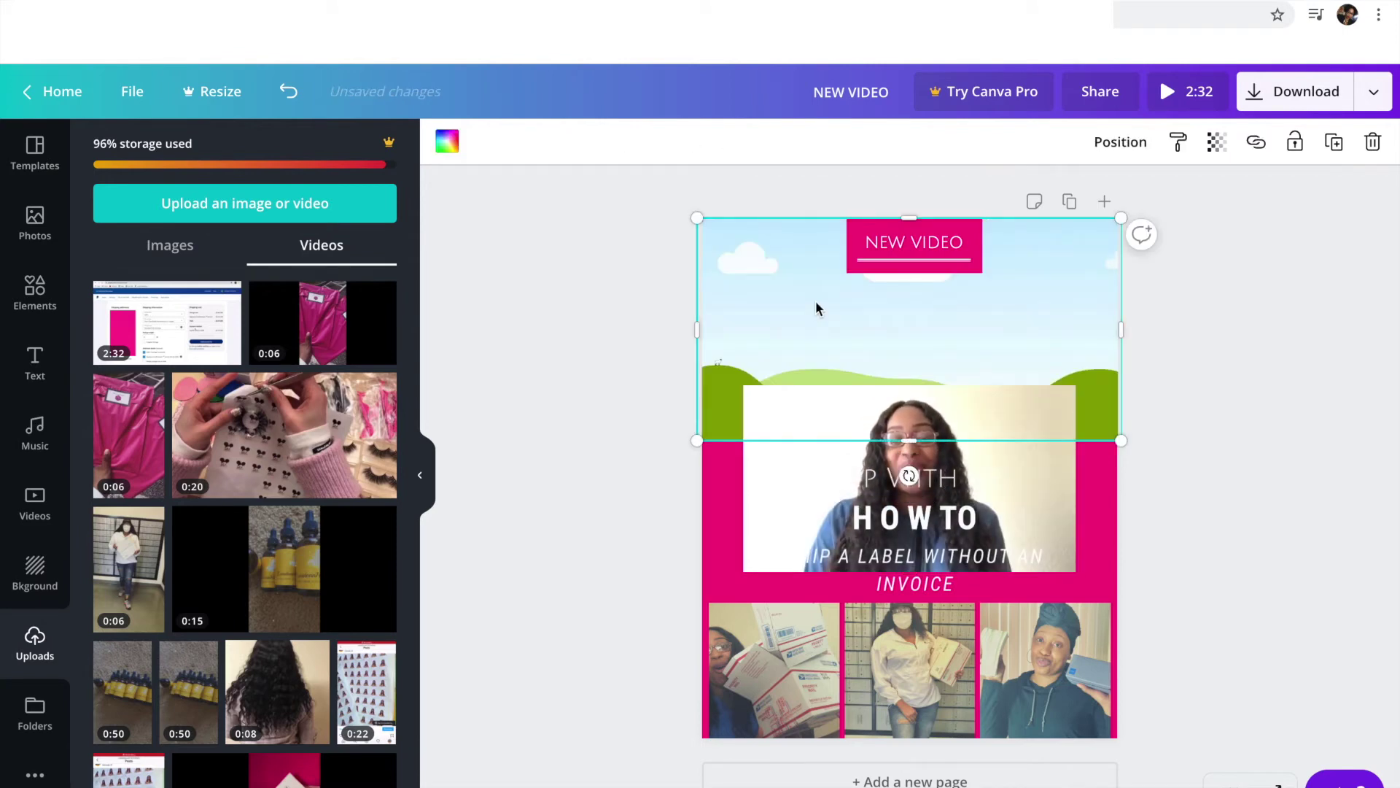
drag(1050, 500, 1040, 362)
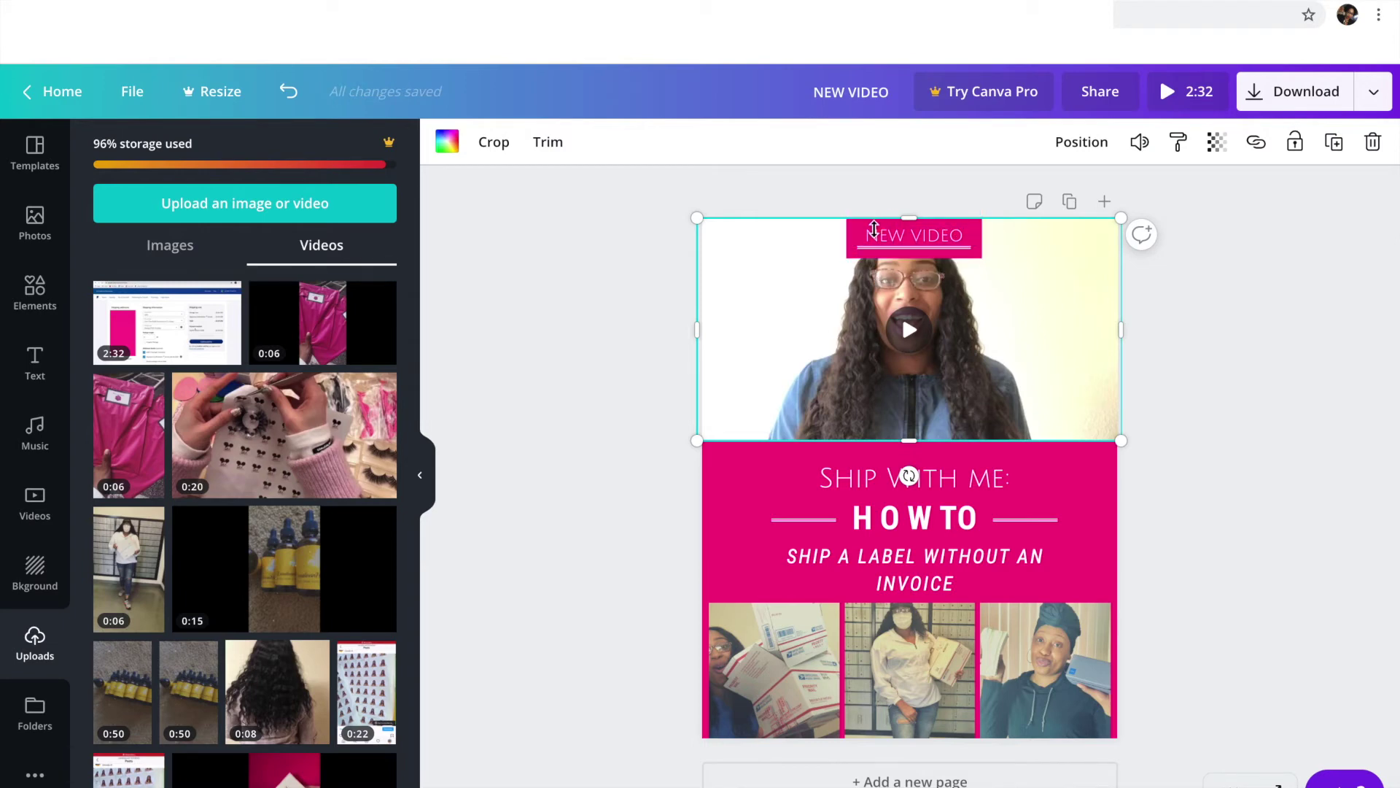
Move the NEW VIDEO label, including its pink box, text and underline, to the upper-right area of the woman's video.
click(858, 248)
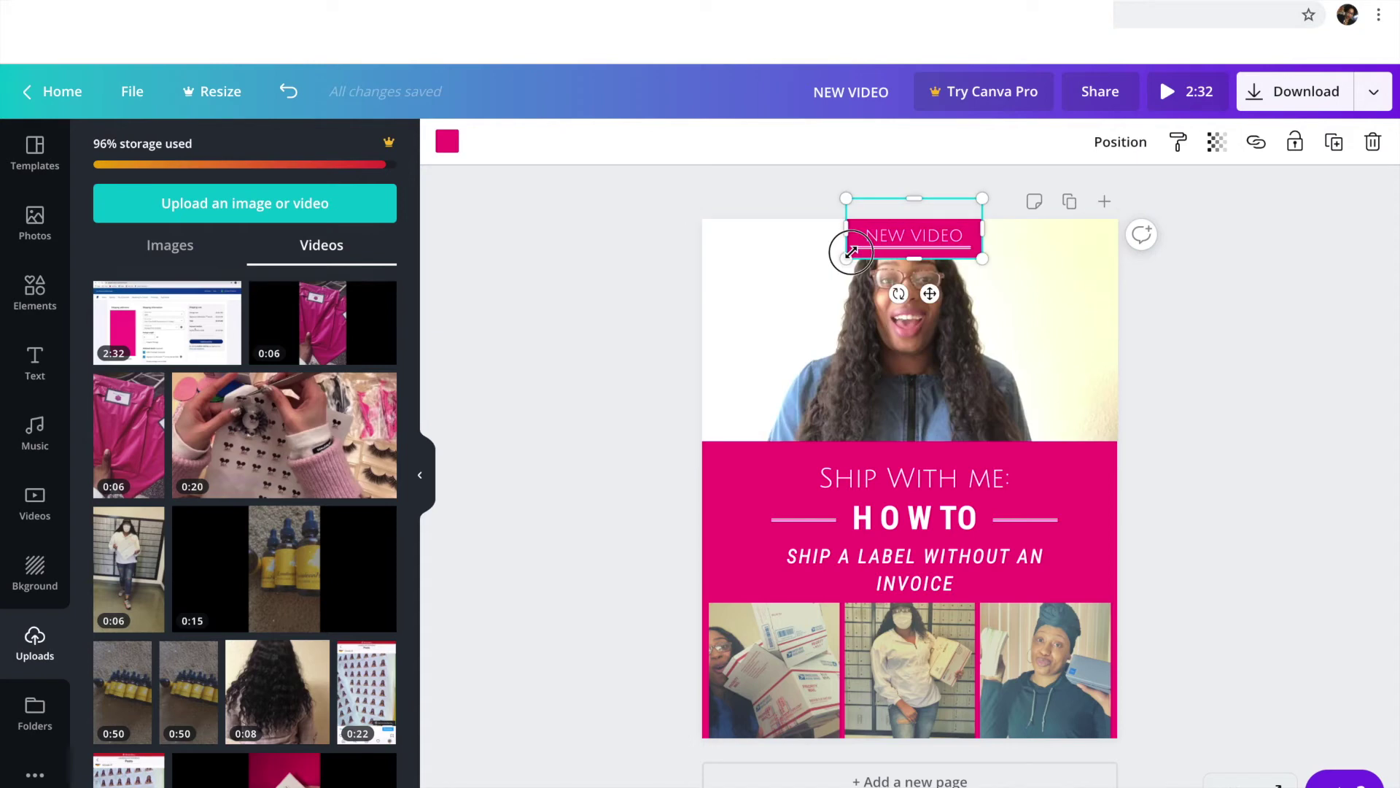
drag(889, 250, 961, 249)
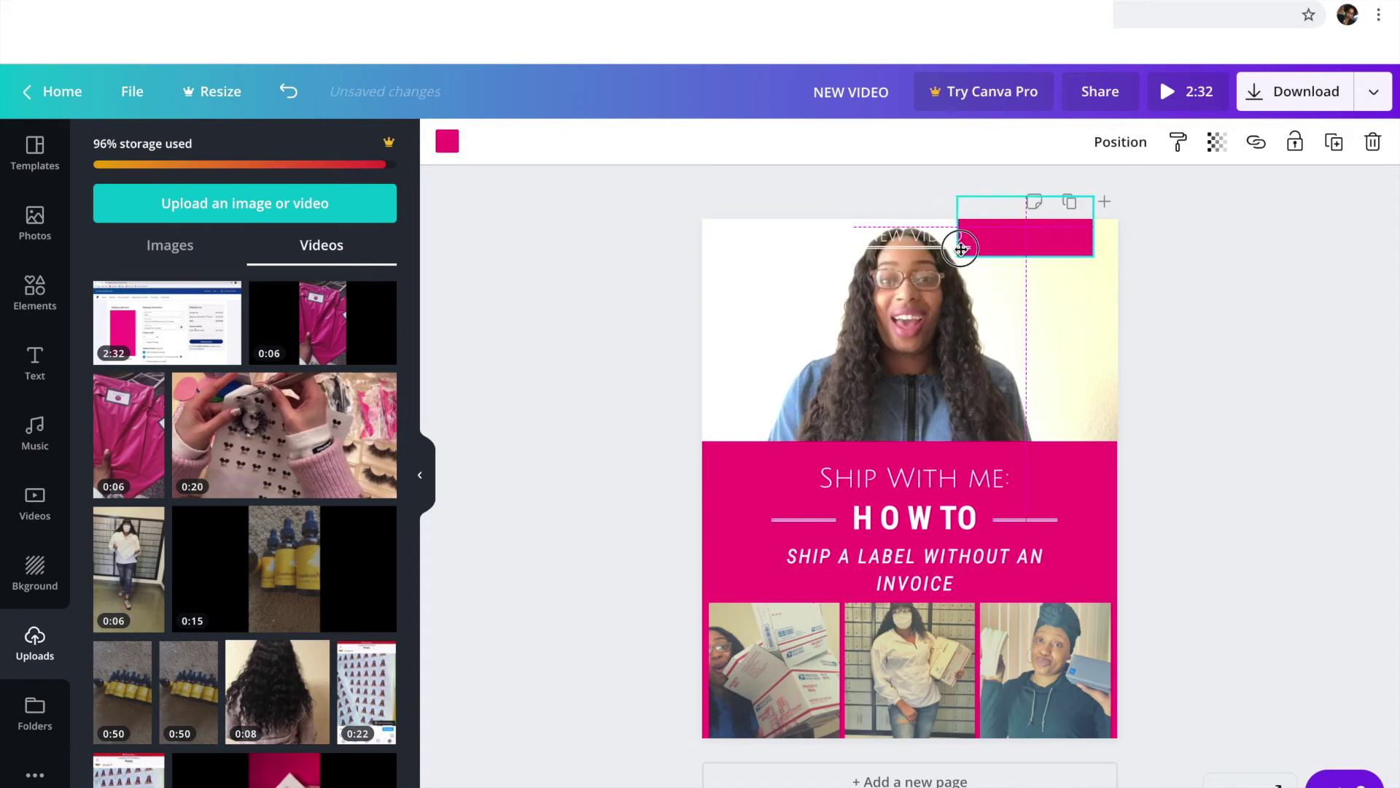
click(941, 236)
drag(978, 237, 1040, 276)
click(951, 249)
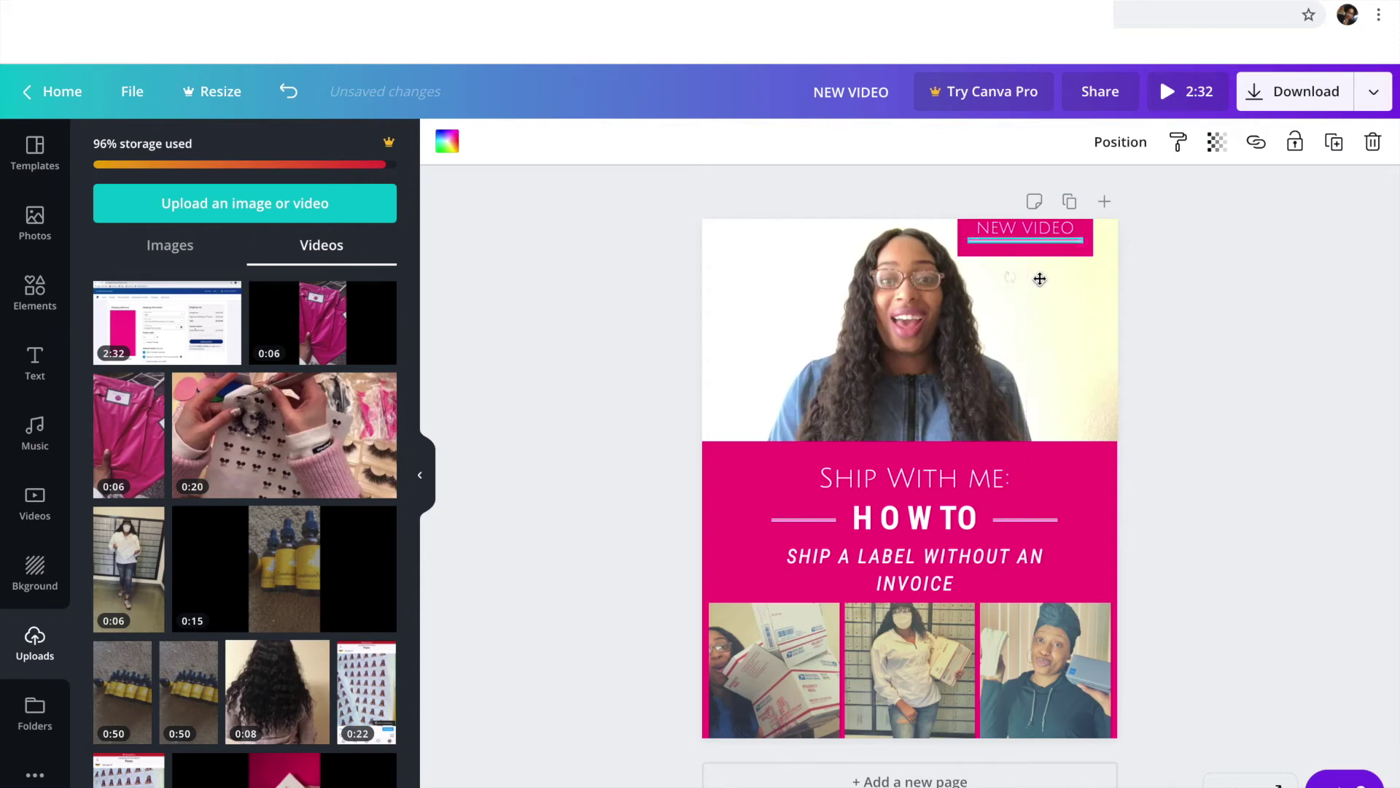
click(1196, 336)
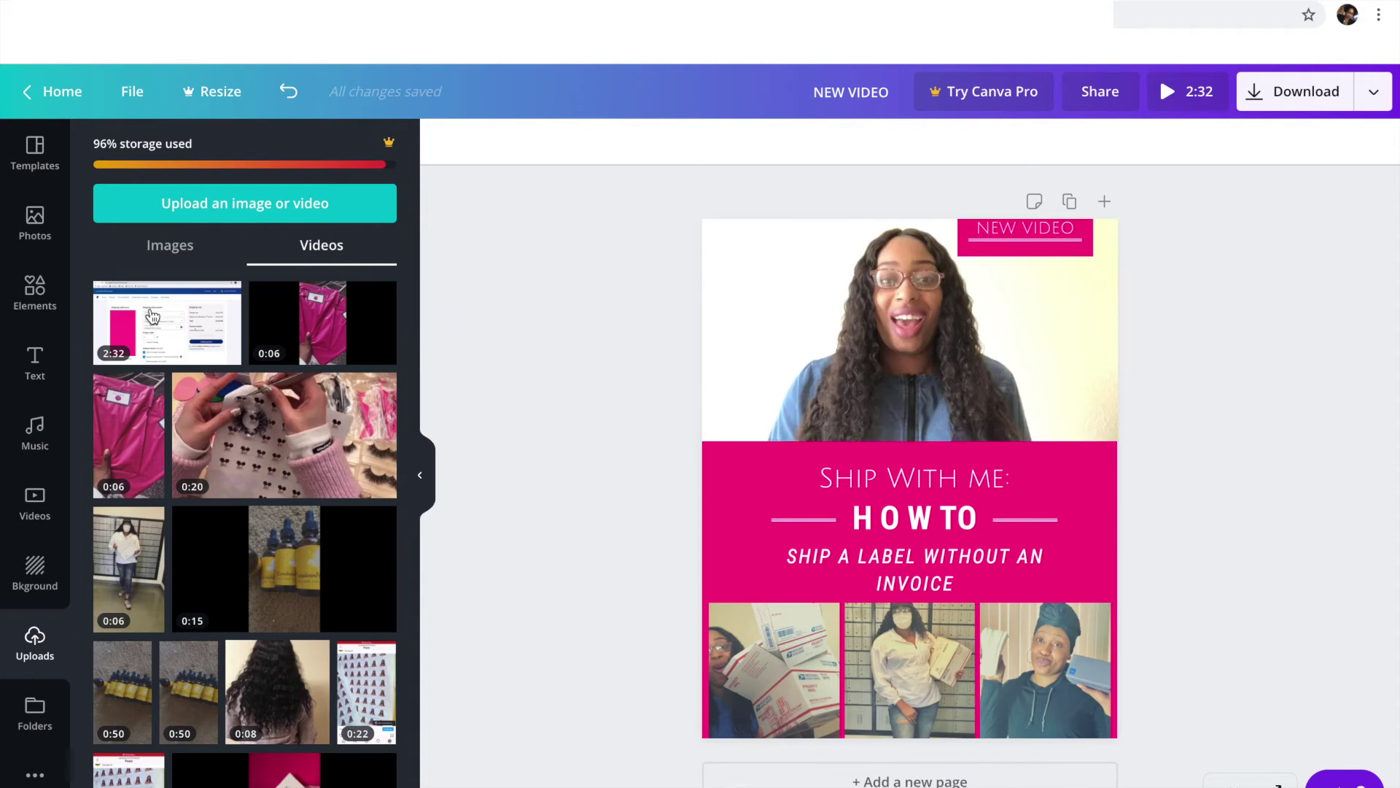
Try out the uploaded 0:15 bottle clip on the page, cropping off its black sides and enlarging it, and remove it.
click(284, 569)
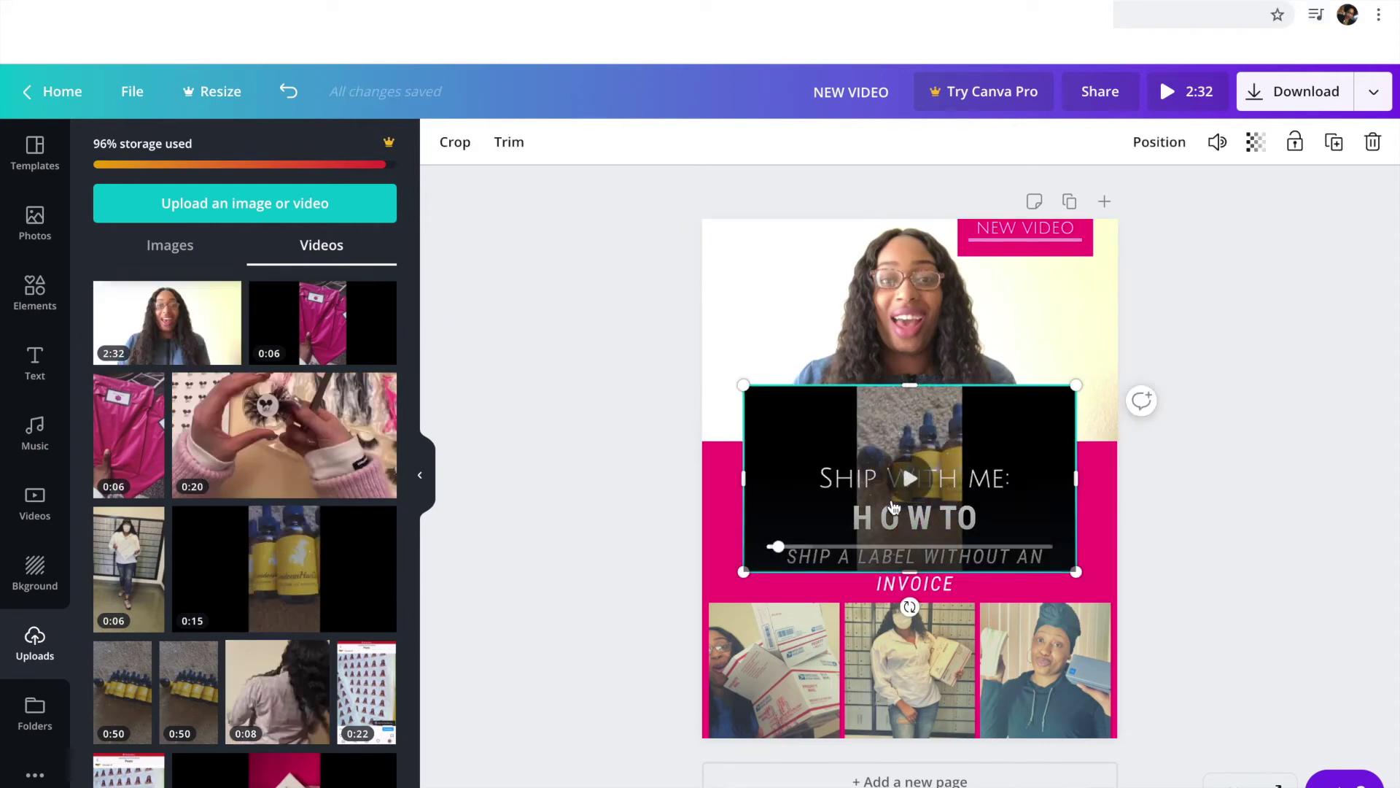
drag(932, 402, 932, 560)
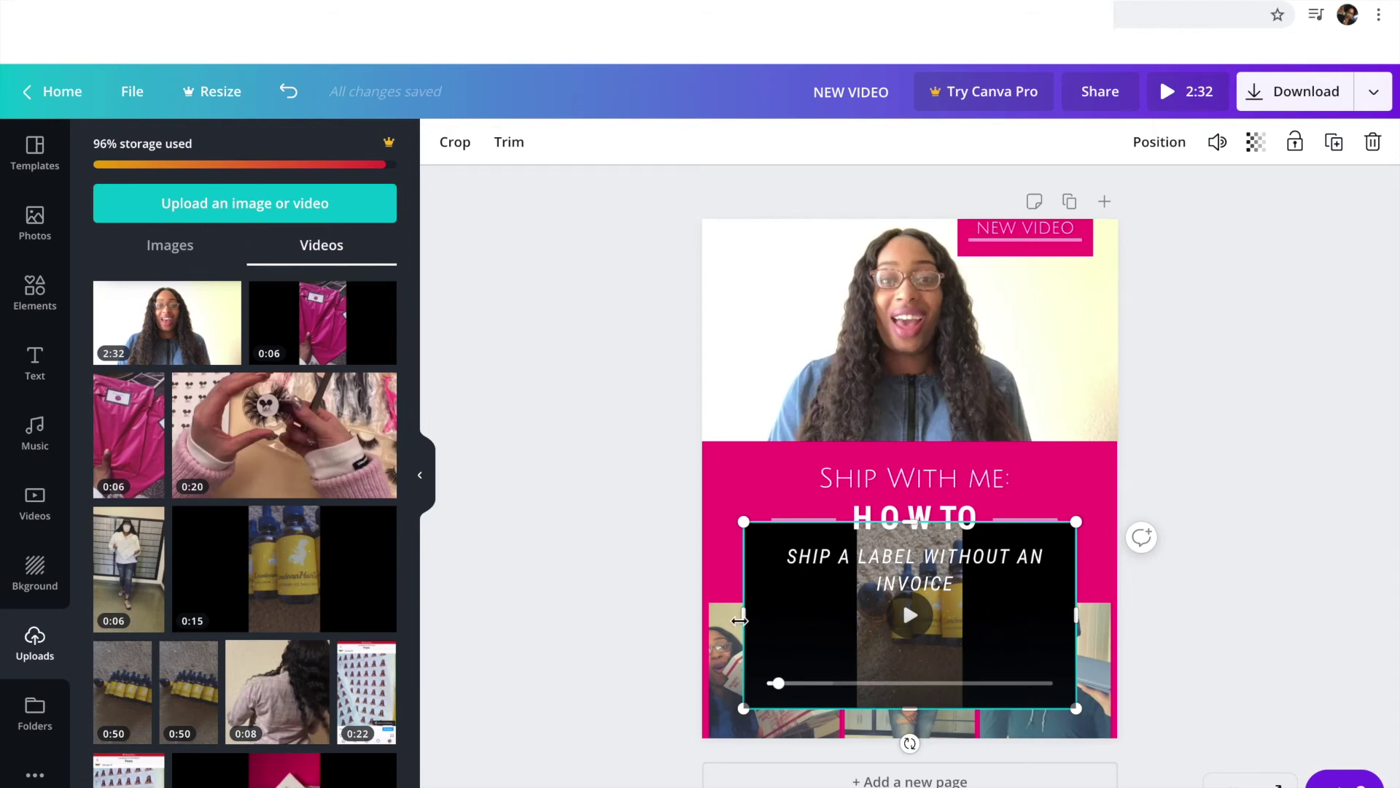
drag(780, 617, 857, 617)
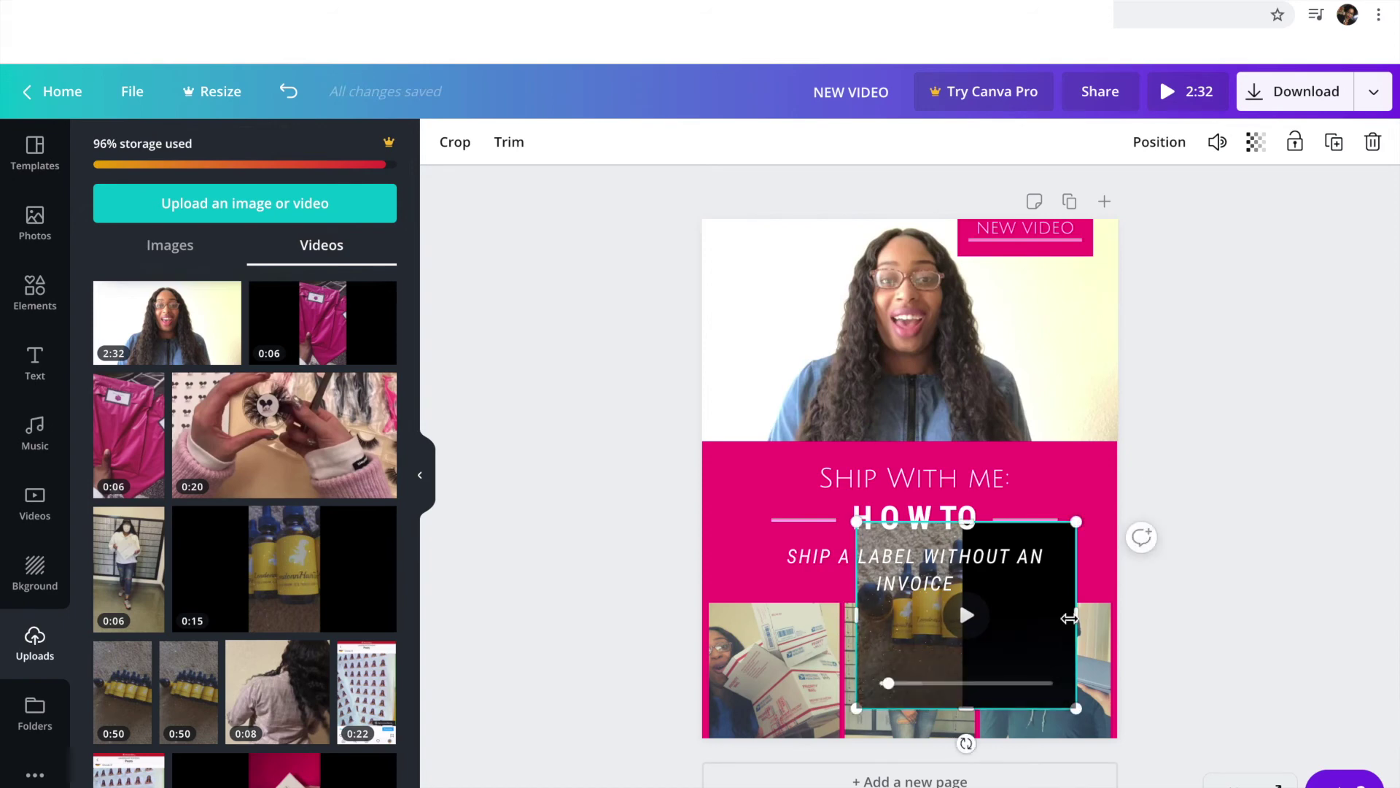
drag(1077, 615, 959, 611)
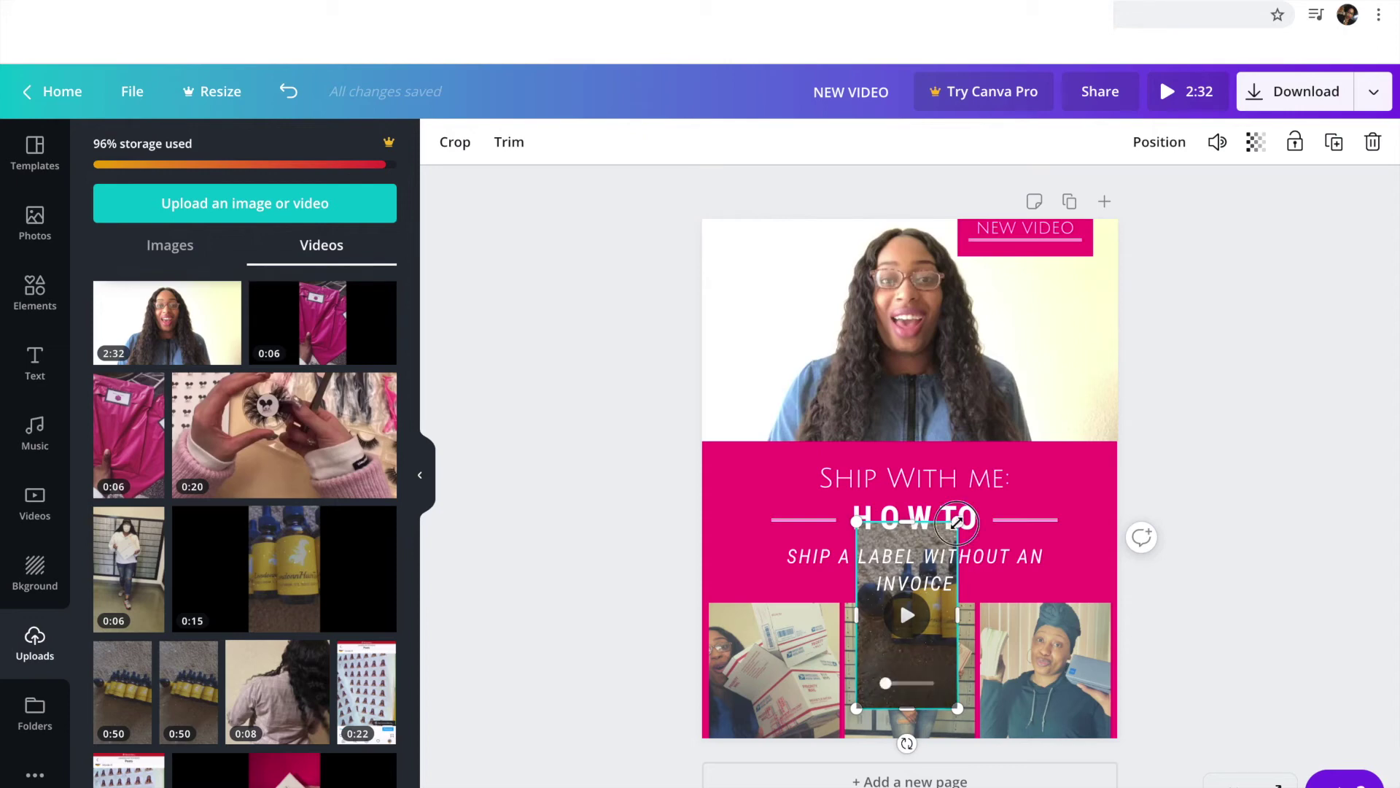
drag(962, 513, 1118, 312)
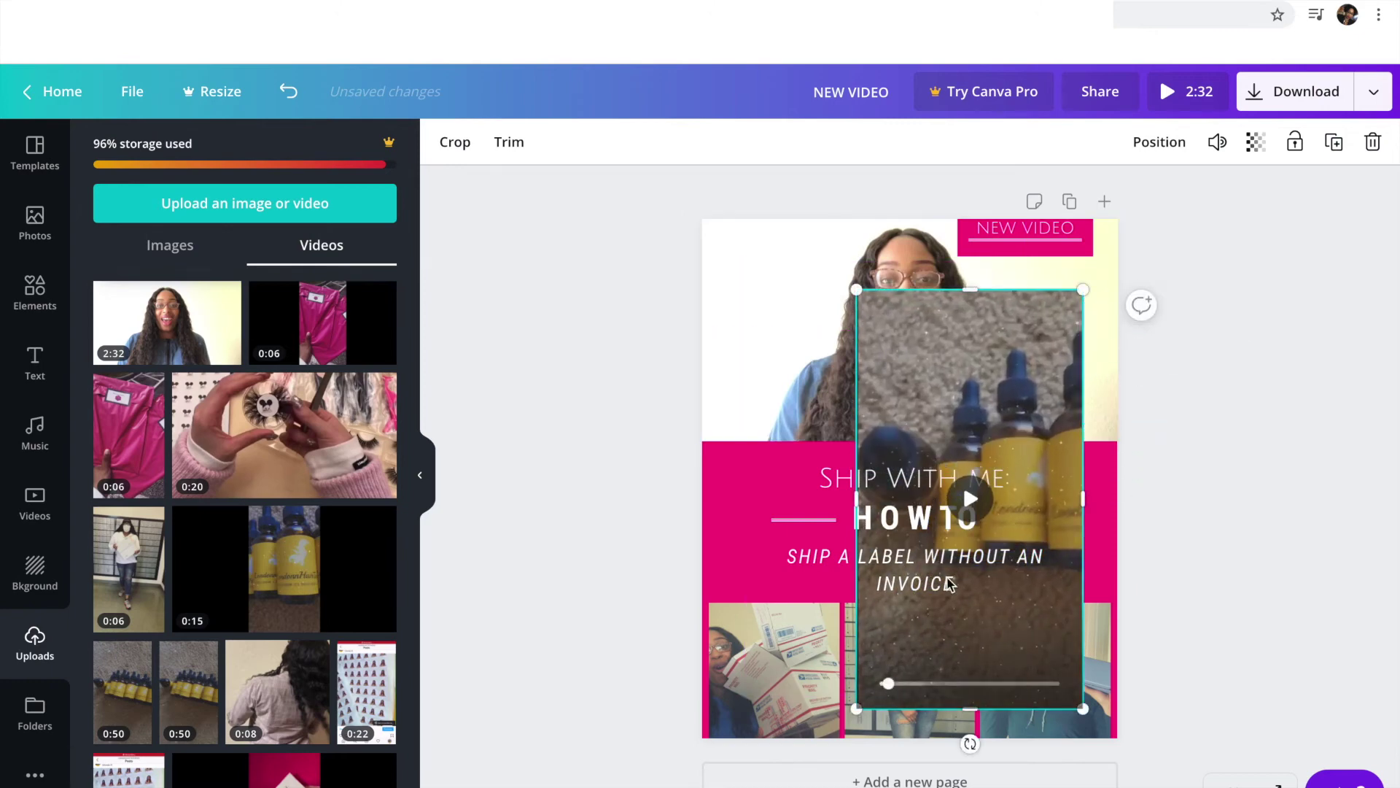
key(Delete)
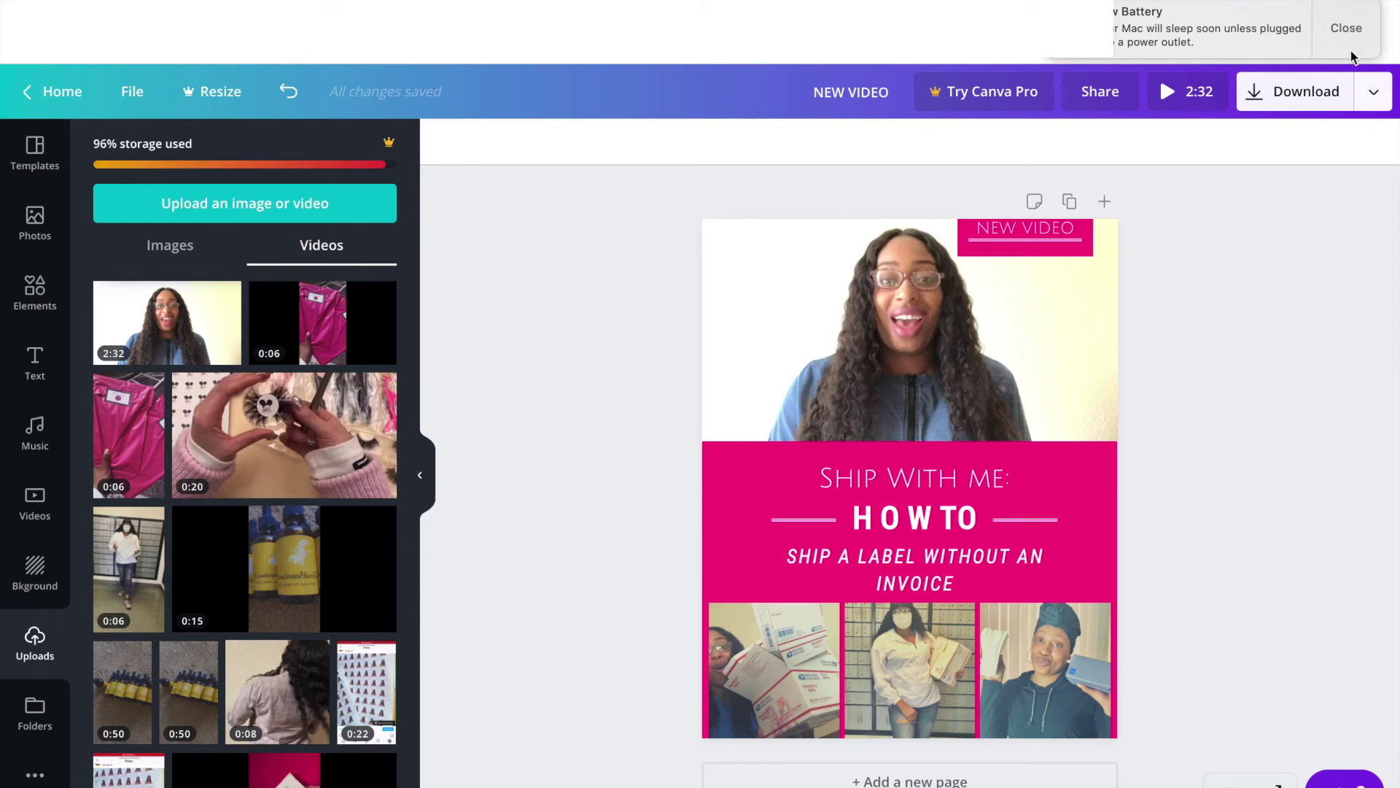
click(1350, 31)
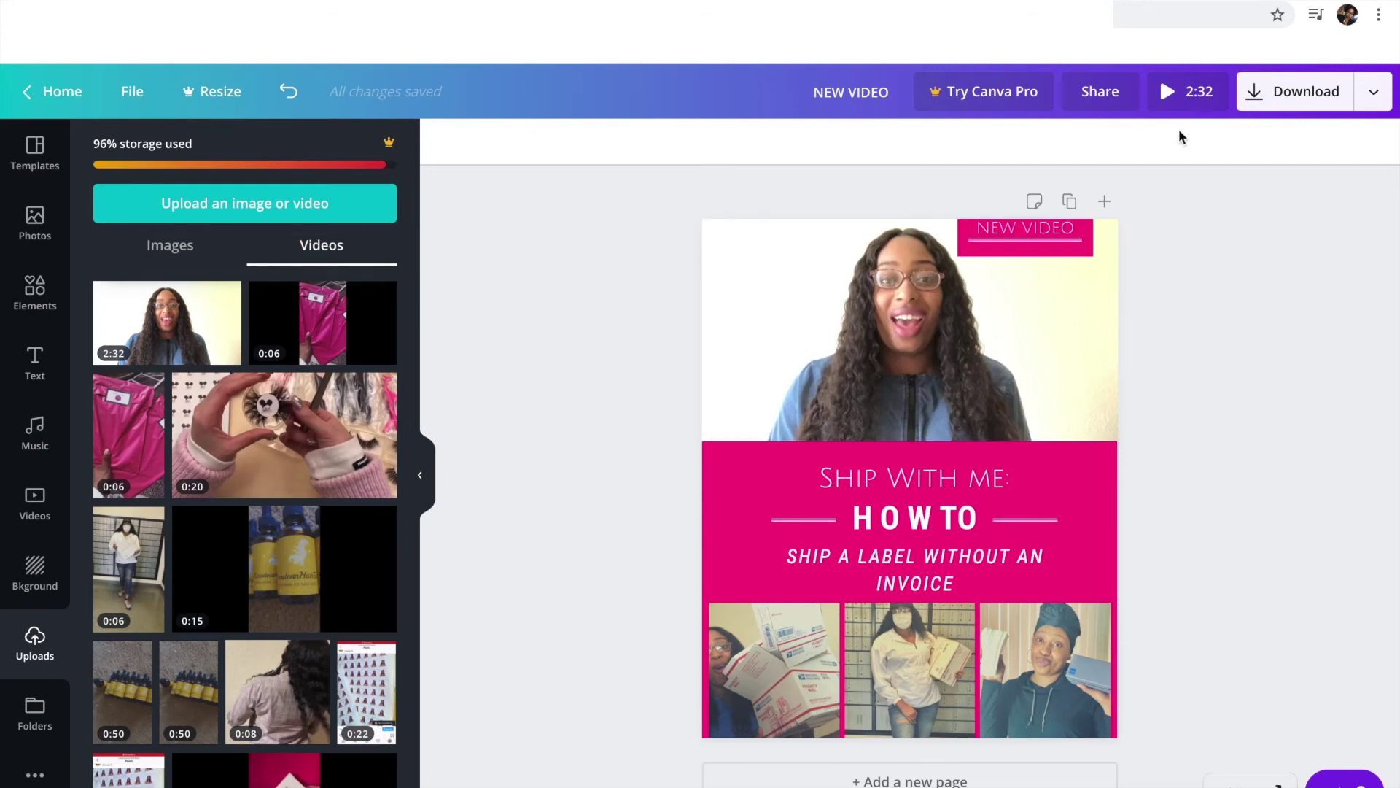
Preview the whole design and trim the upper video to its first 44.5 seconds.
click(1201, 94)
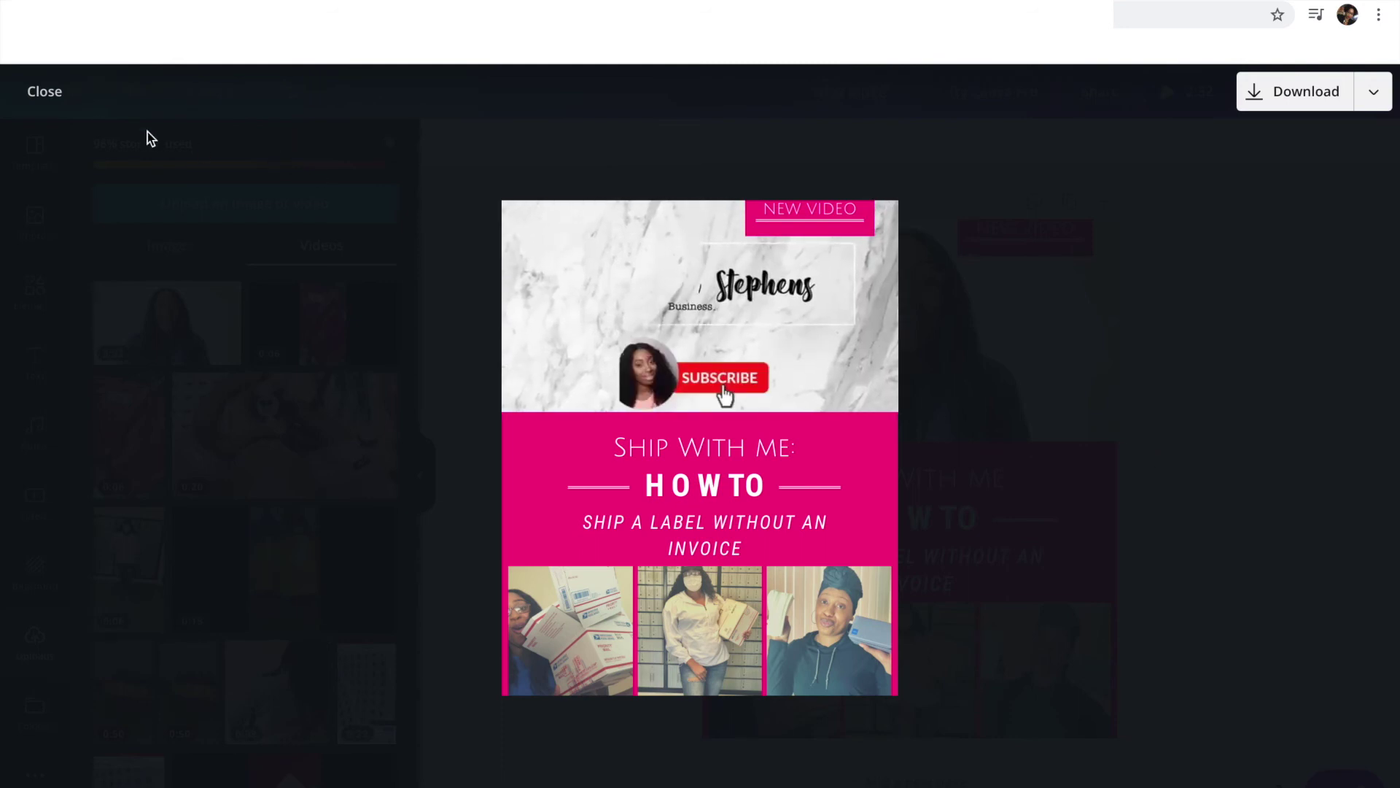
click(48, 97)
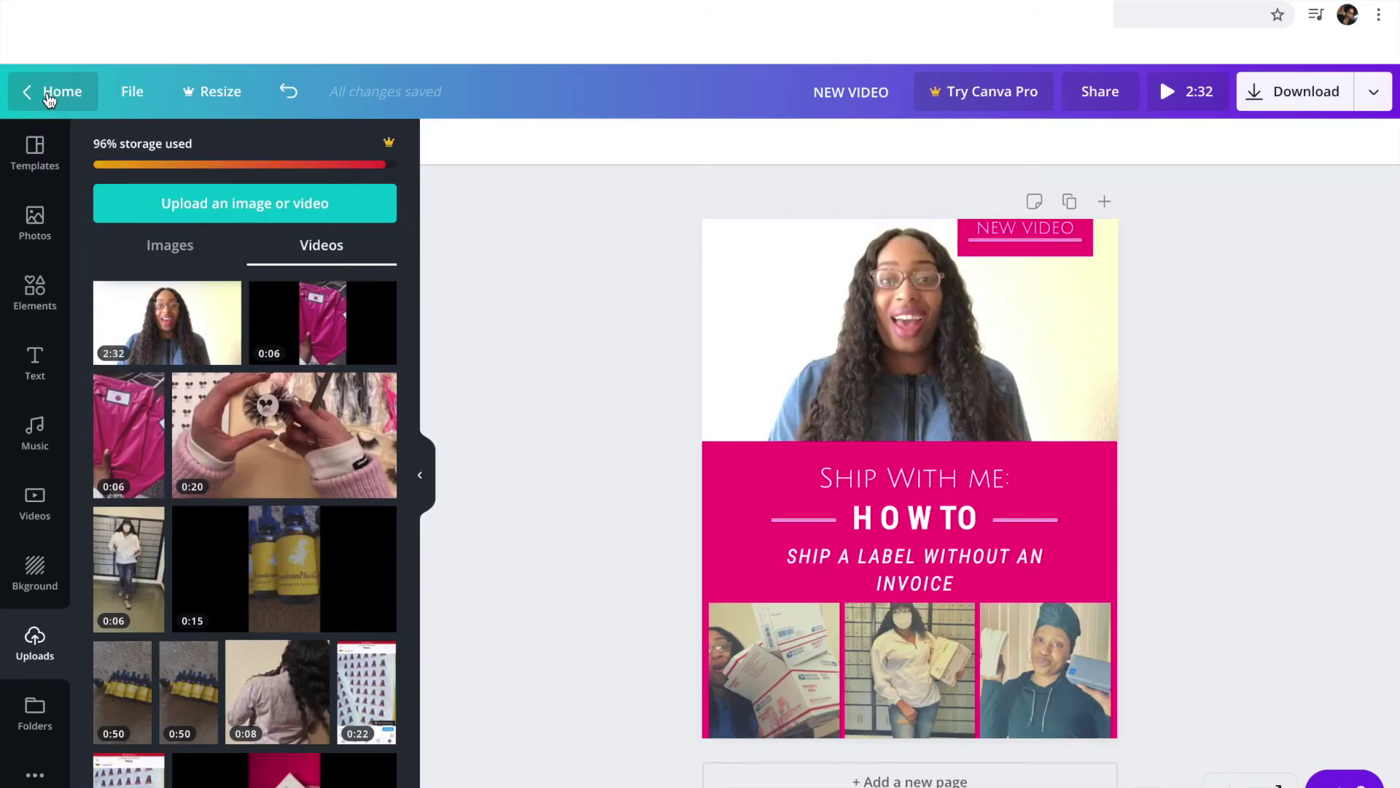
click(921, 313)
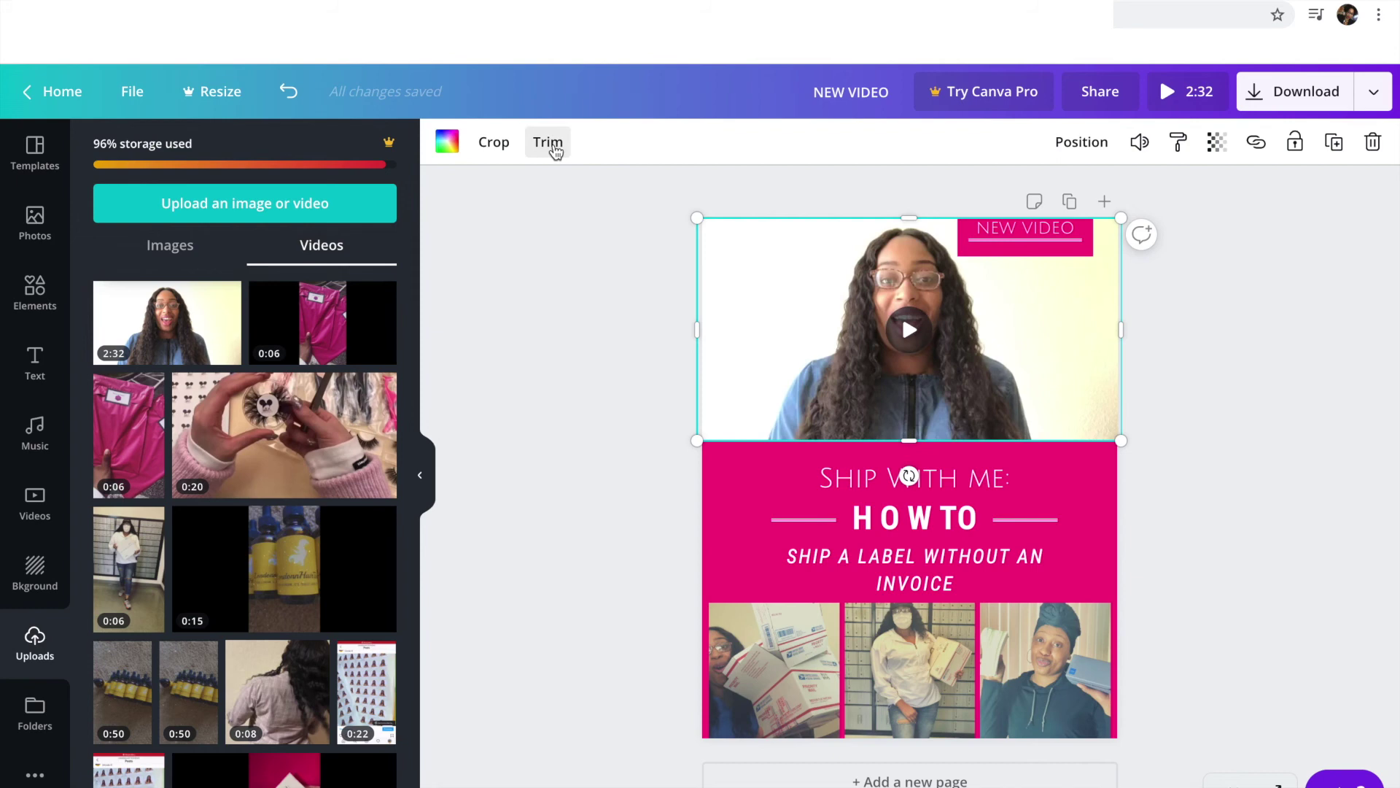
click(553, 145)
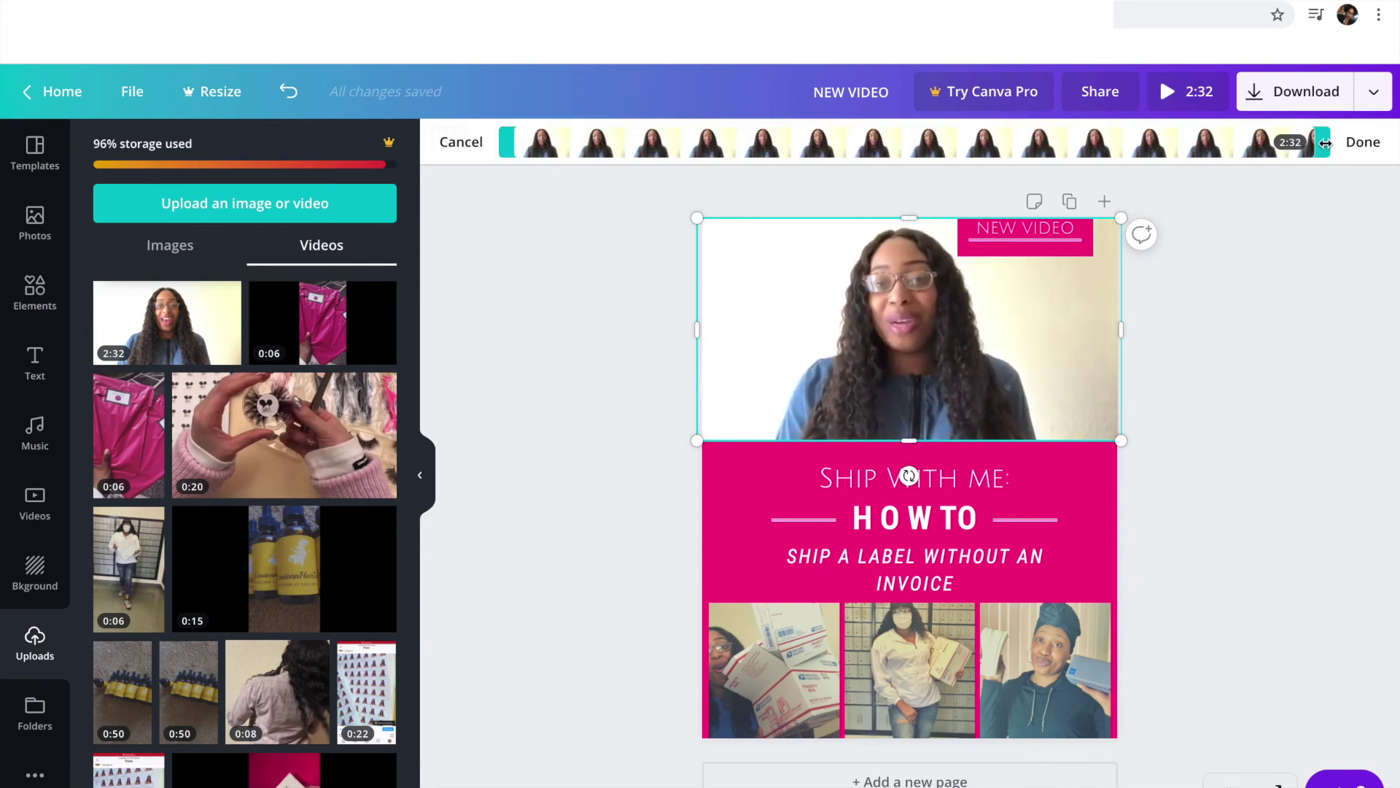
drag(1325, 143, 734, 155)
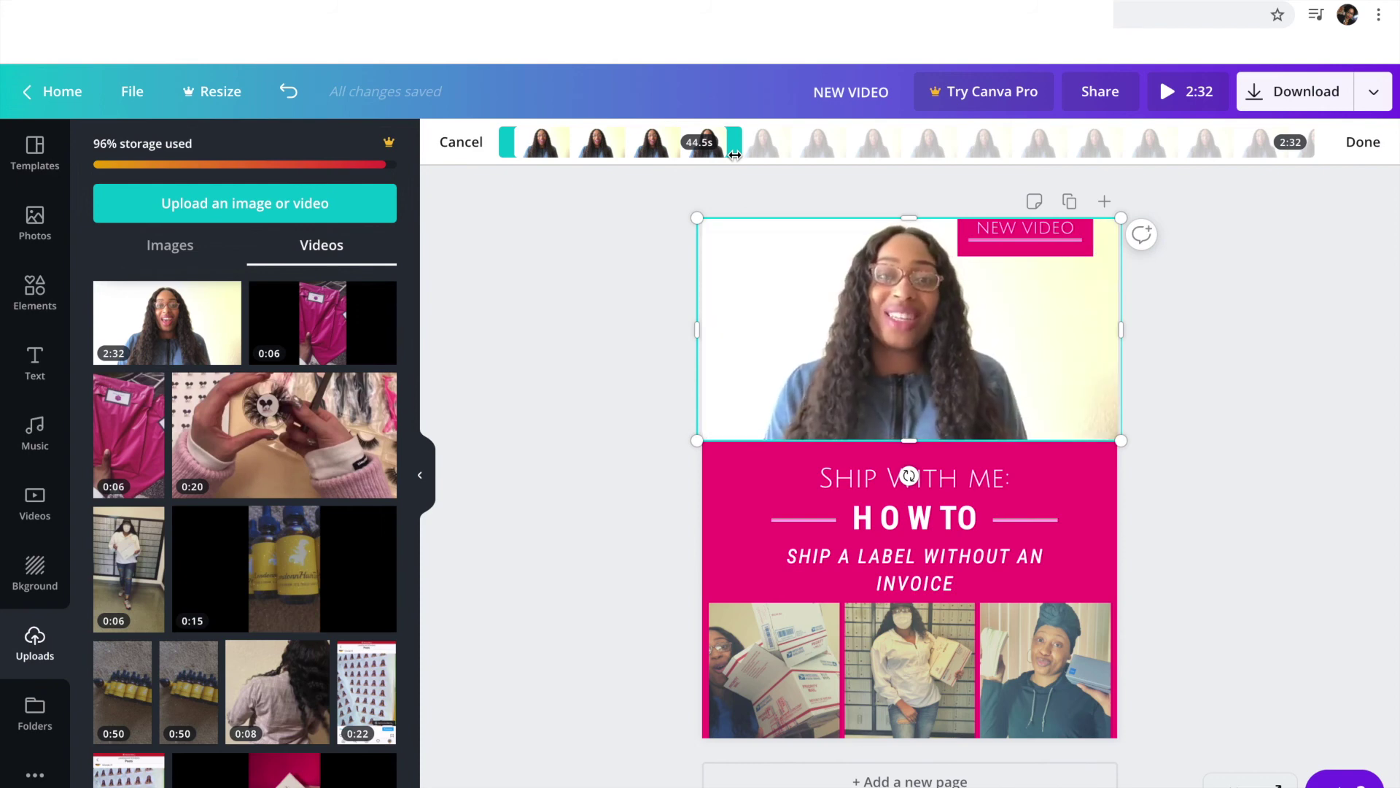
click(1292, 386)
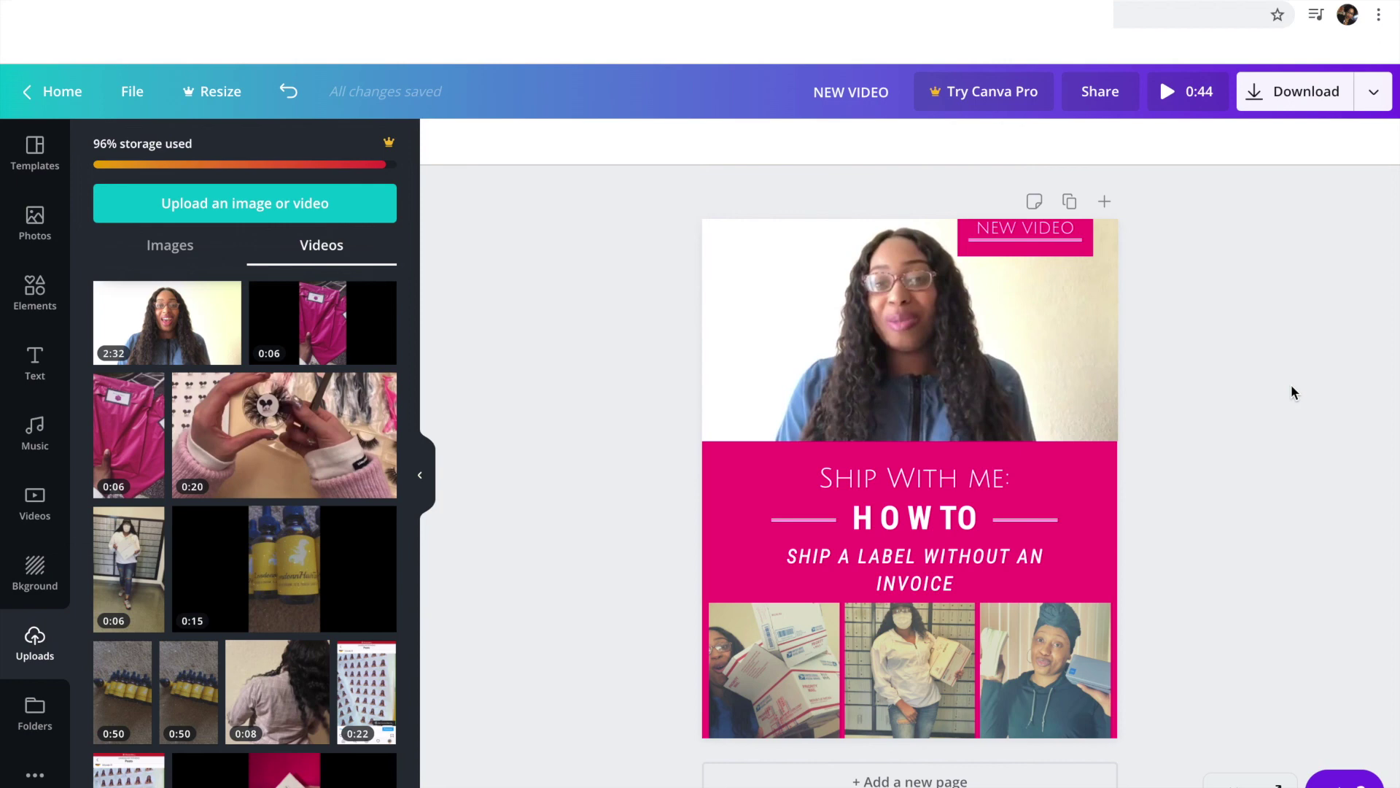
Download the finished design with Video as the file type.
click(1374, 93)
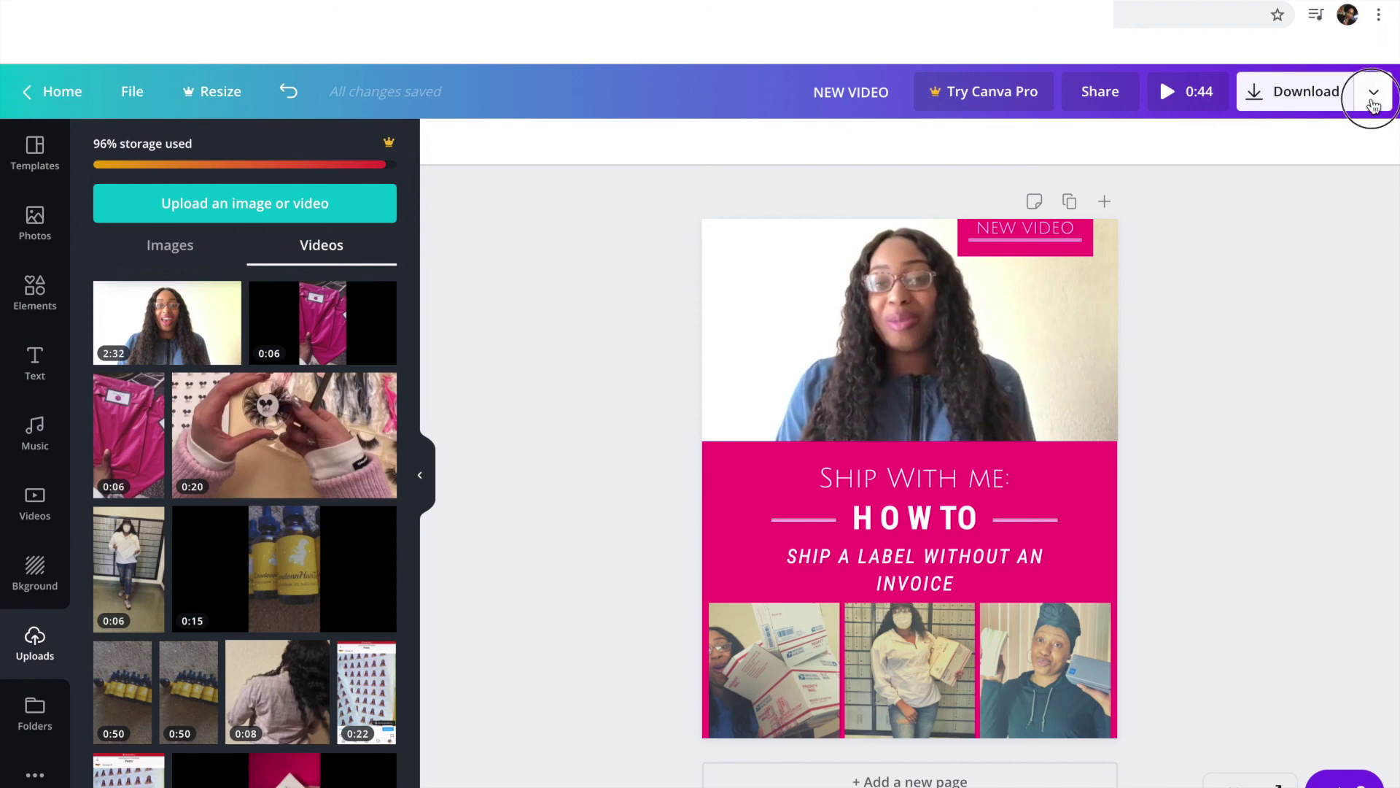
click(1240, 204)
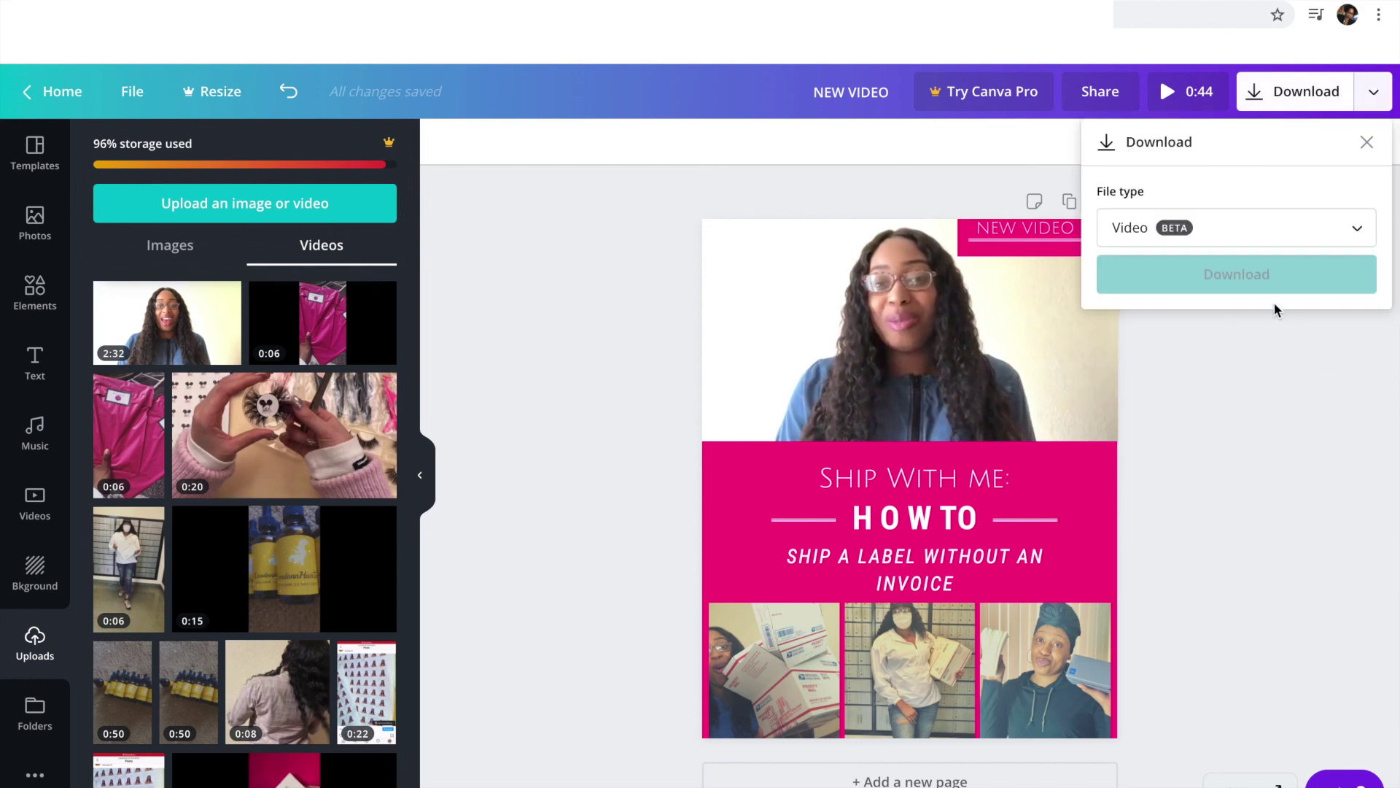
click(1260, 272)
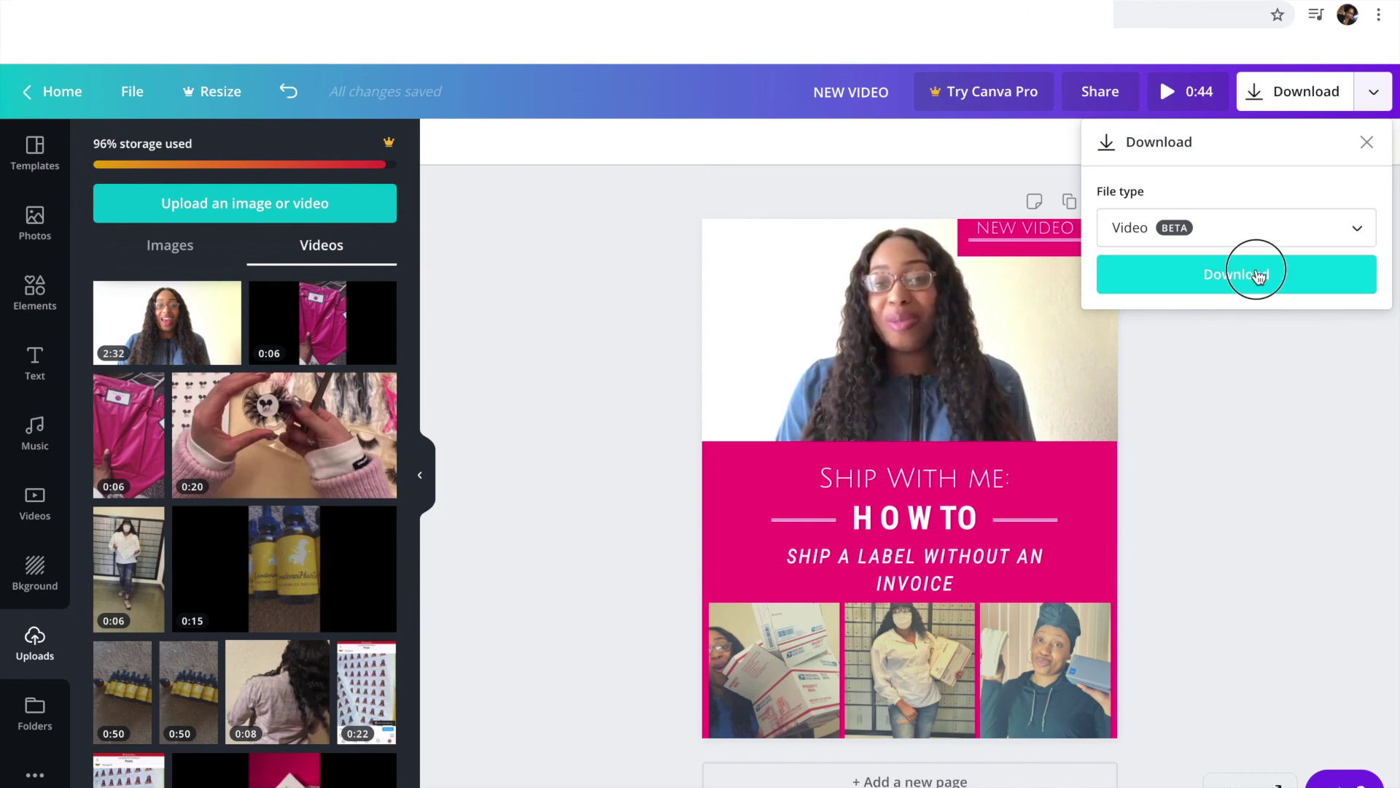